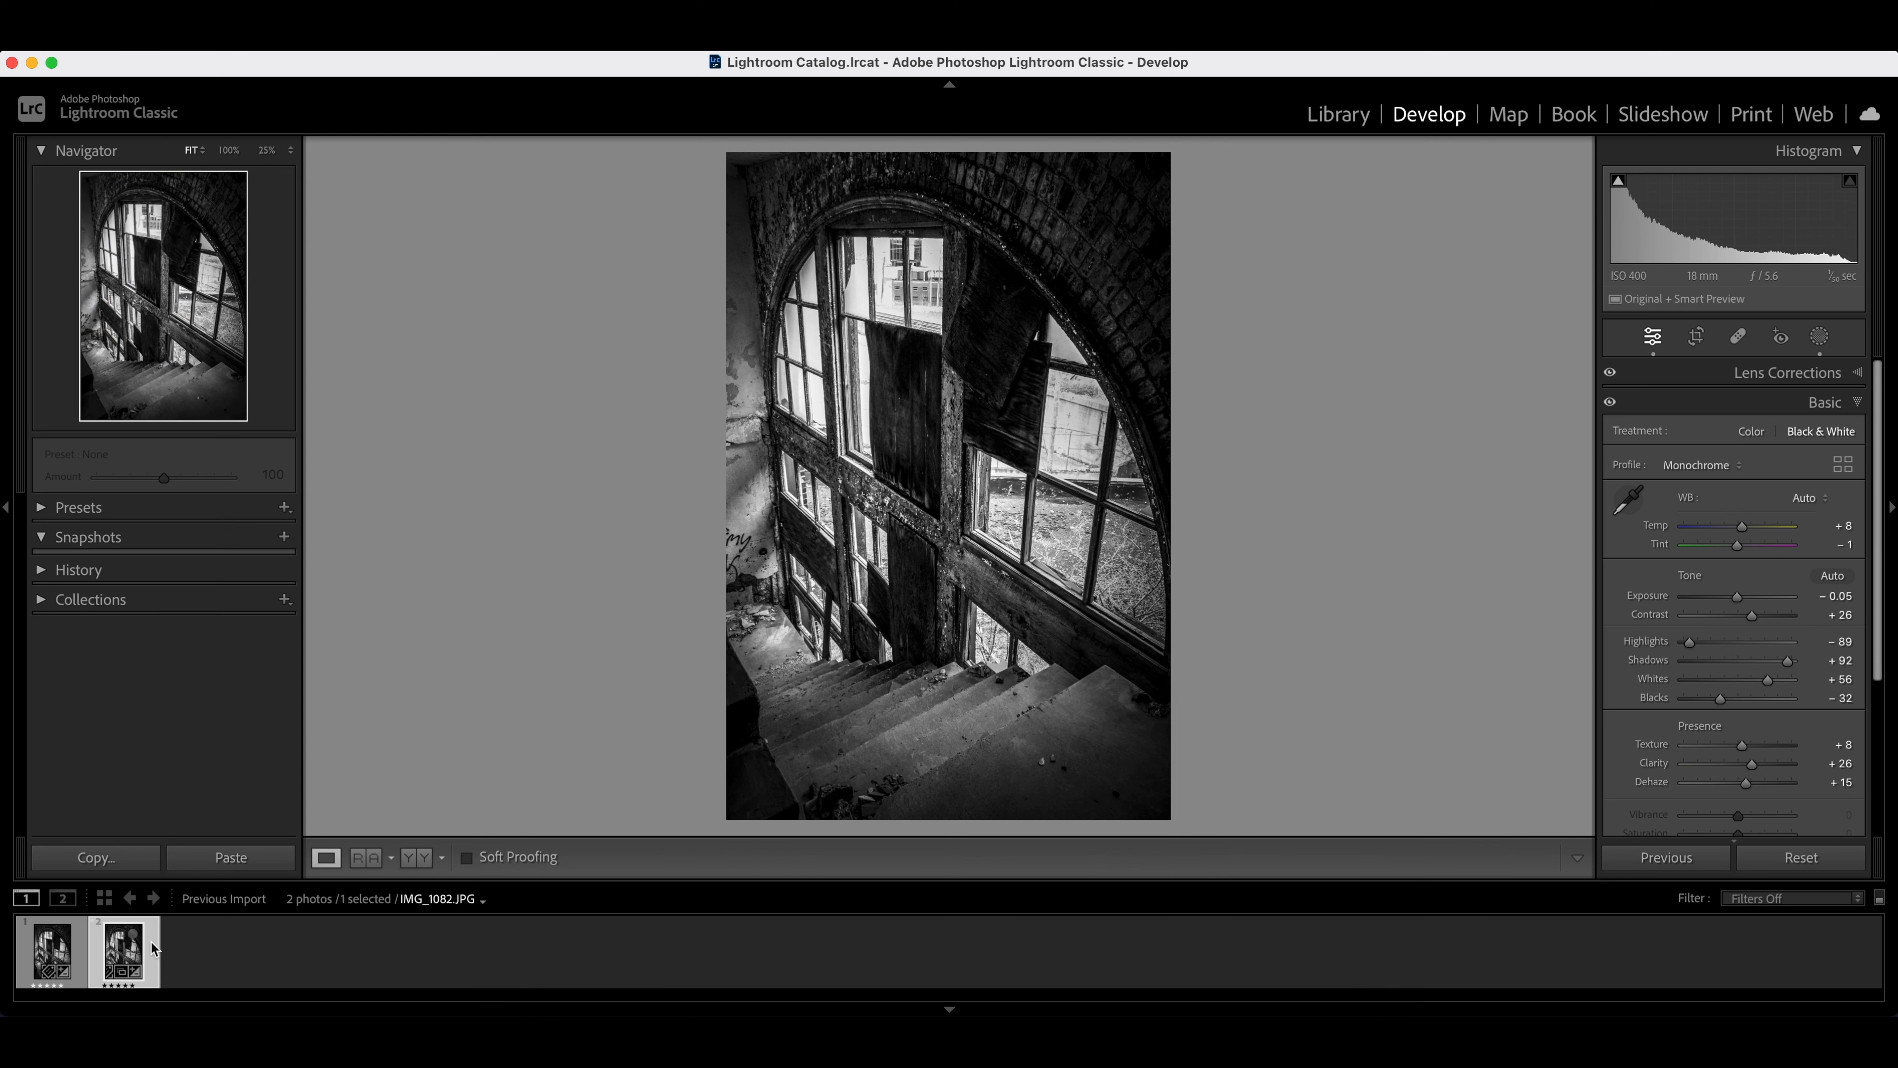
Step: Create a virtual copy of IMG_1082.JPG and reset all of the copy's develop settings
{"action": "right_click", "coordinate": [154, 948]}
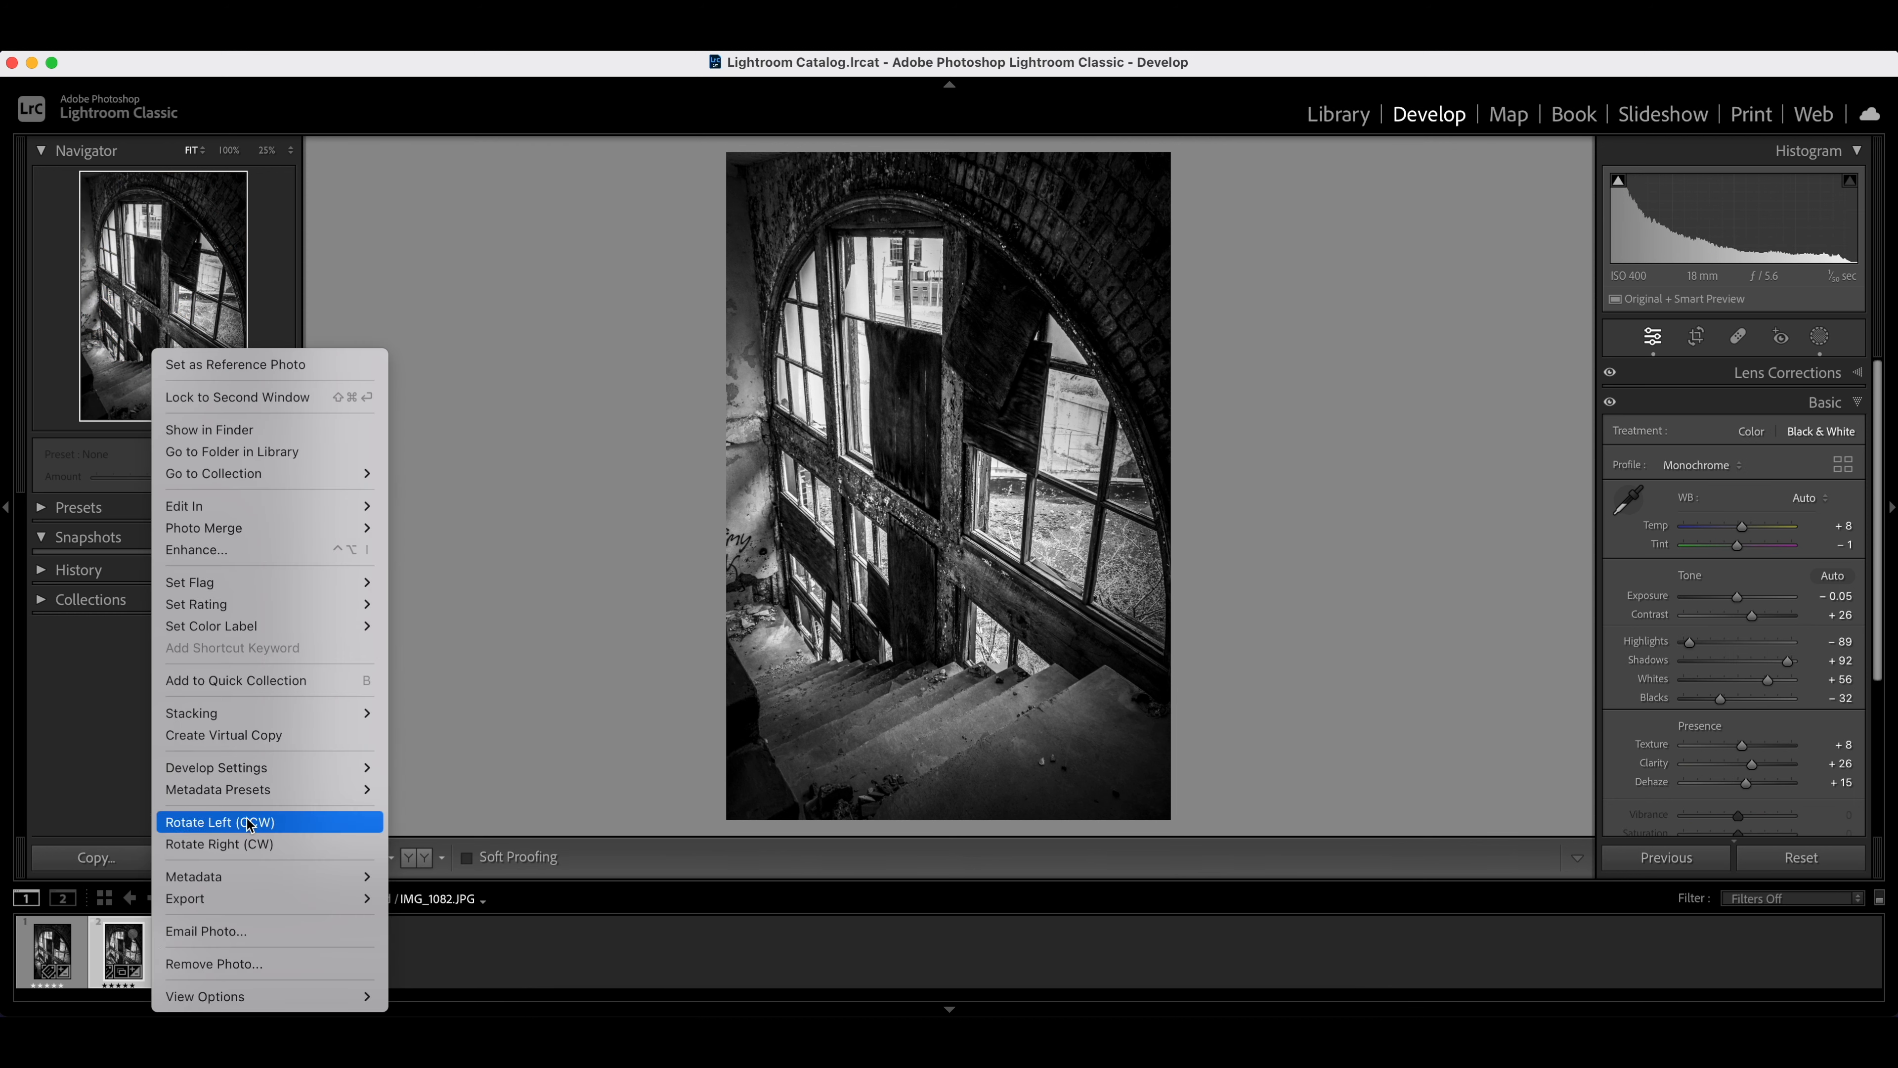
{"action": "left_click", "coordinate": [266, 736]}
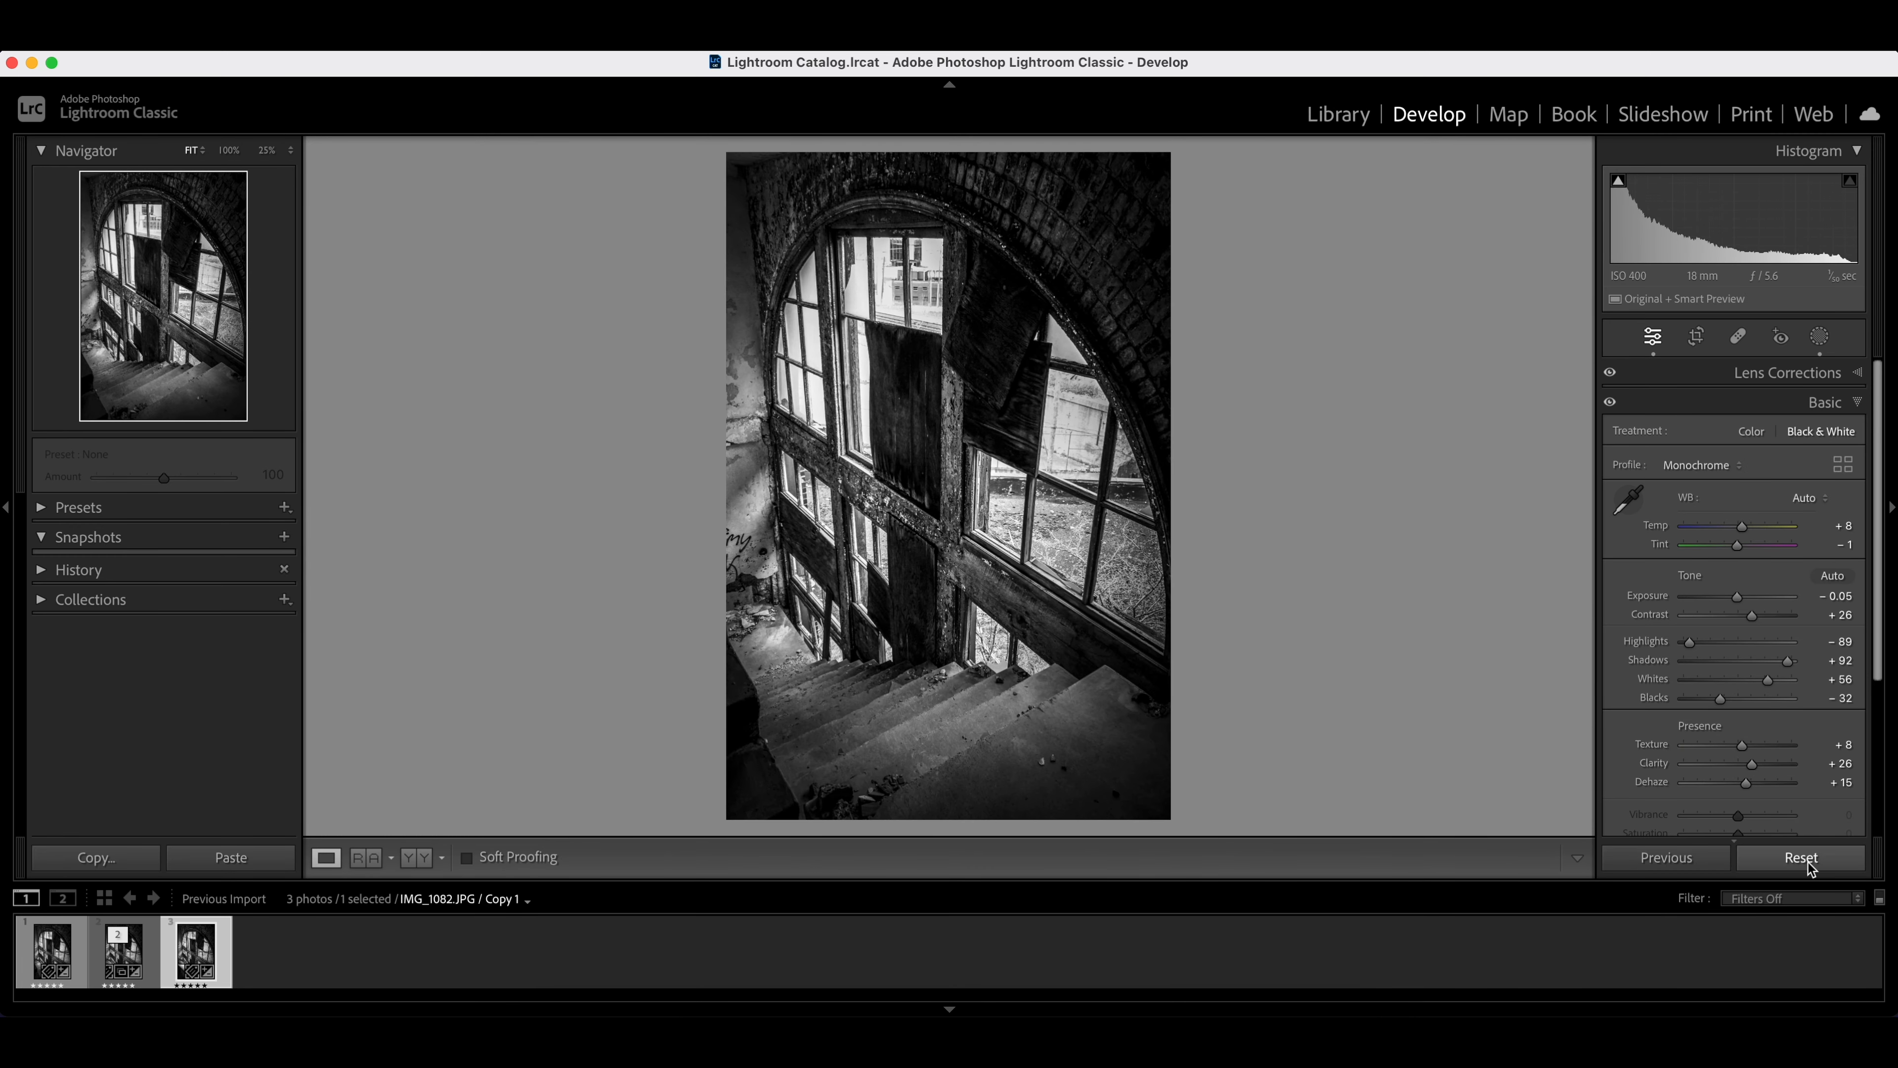
{"action": "left_click", "coordinate": [1807, 861]}
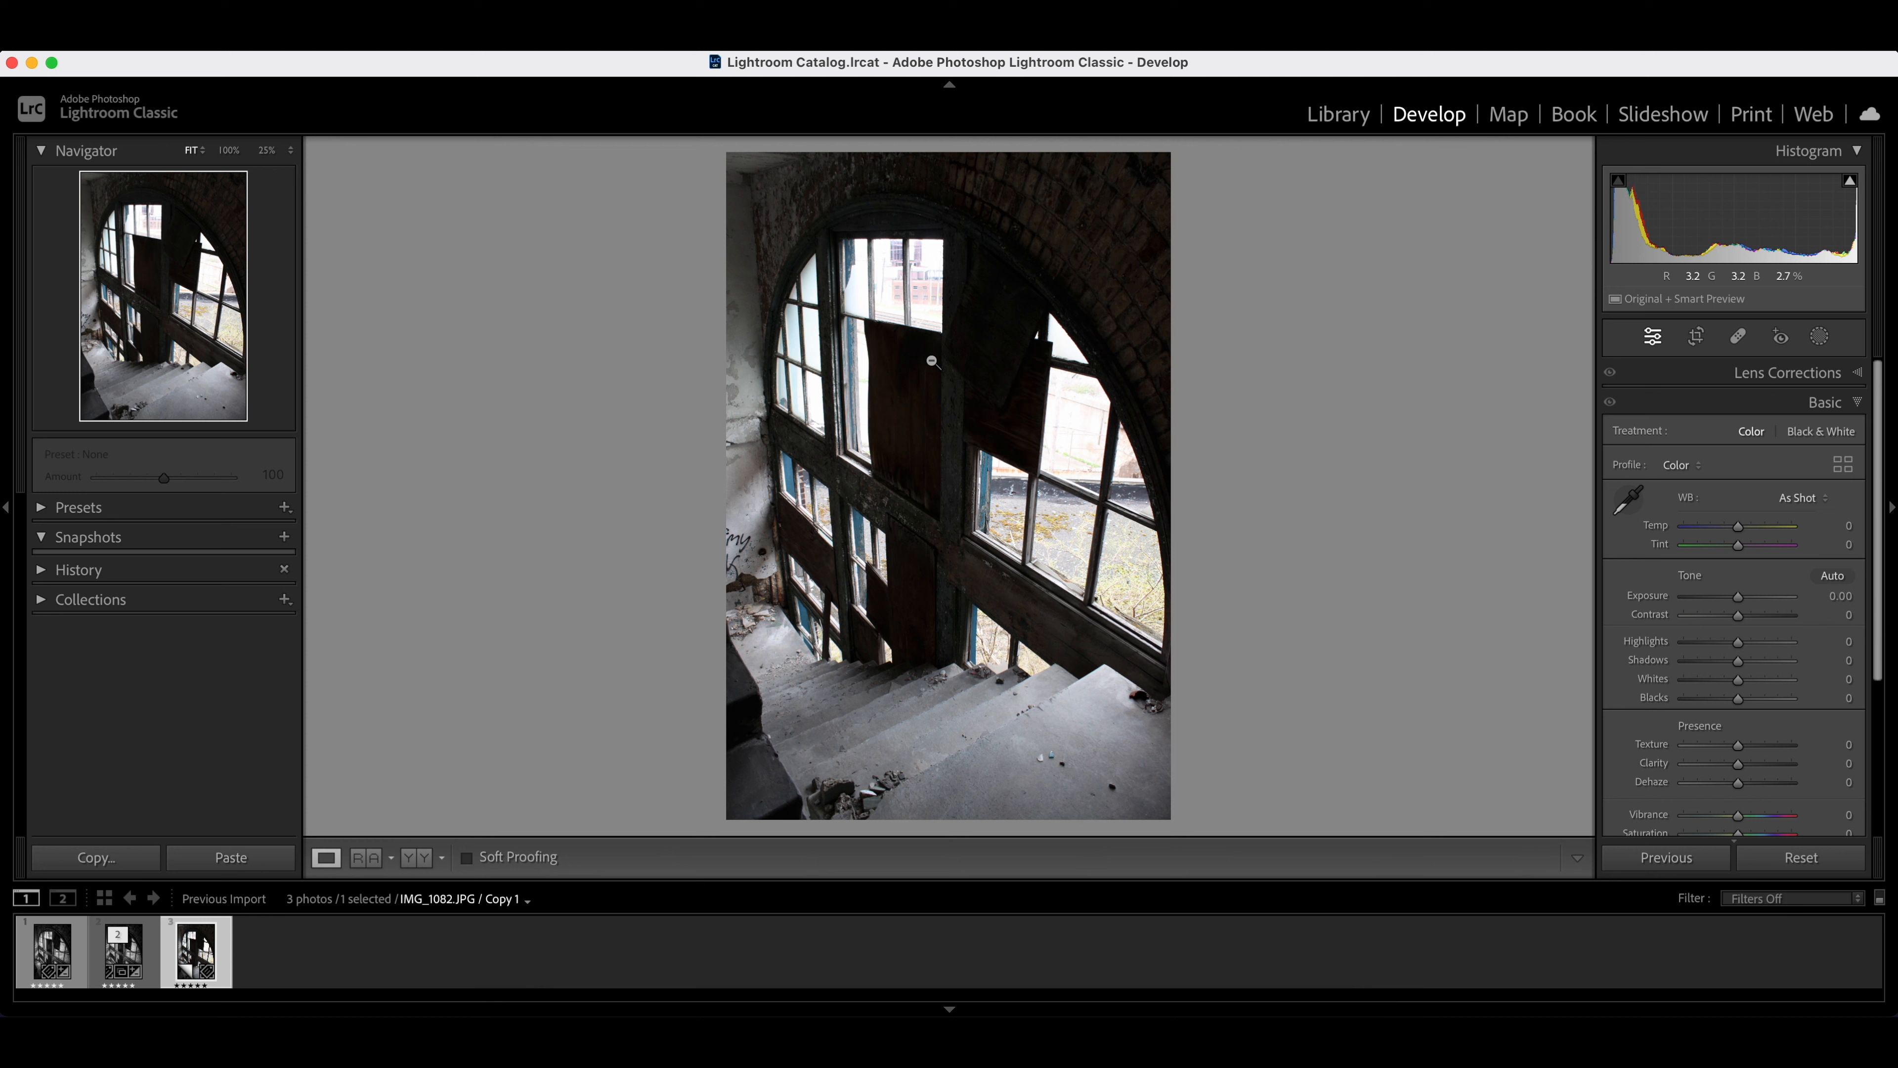
Step: Turn on chromatic aberration removal and profile corrections in the copy's lens corrections
{"action": "left_click", "coordinate": [1858, 376]}
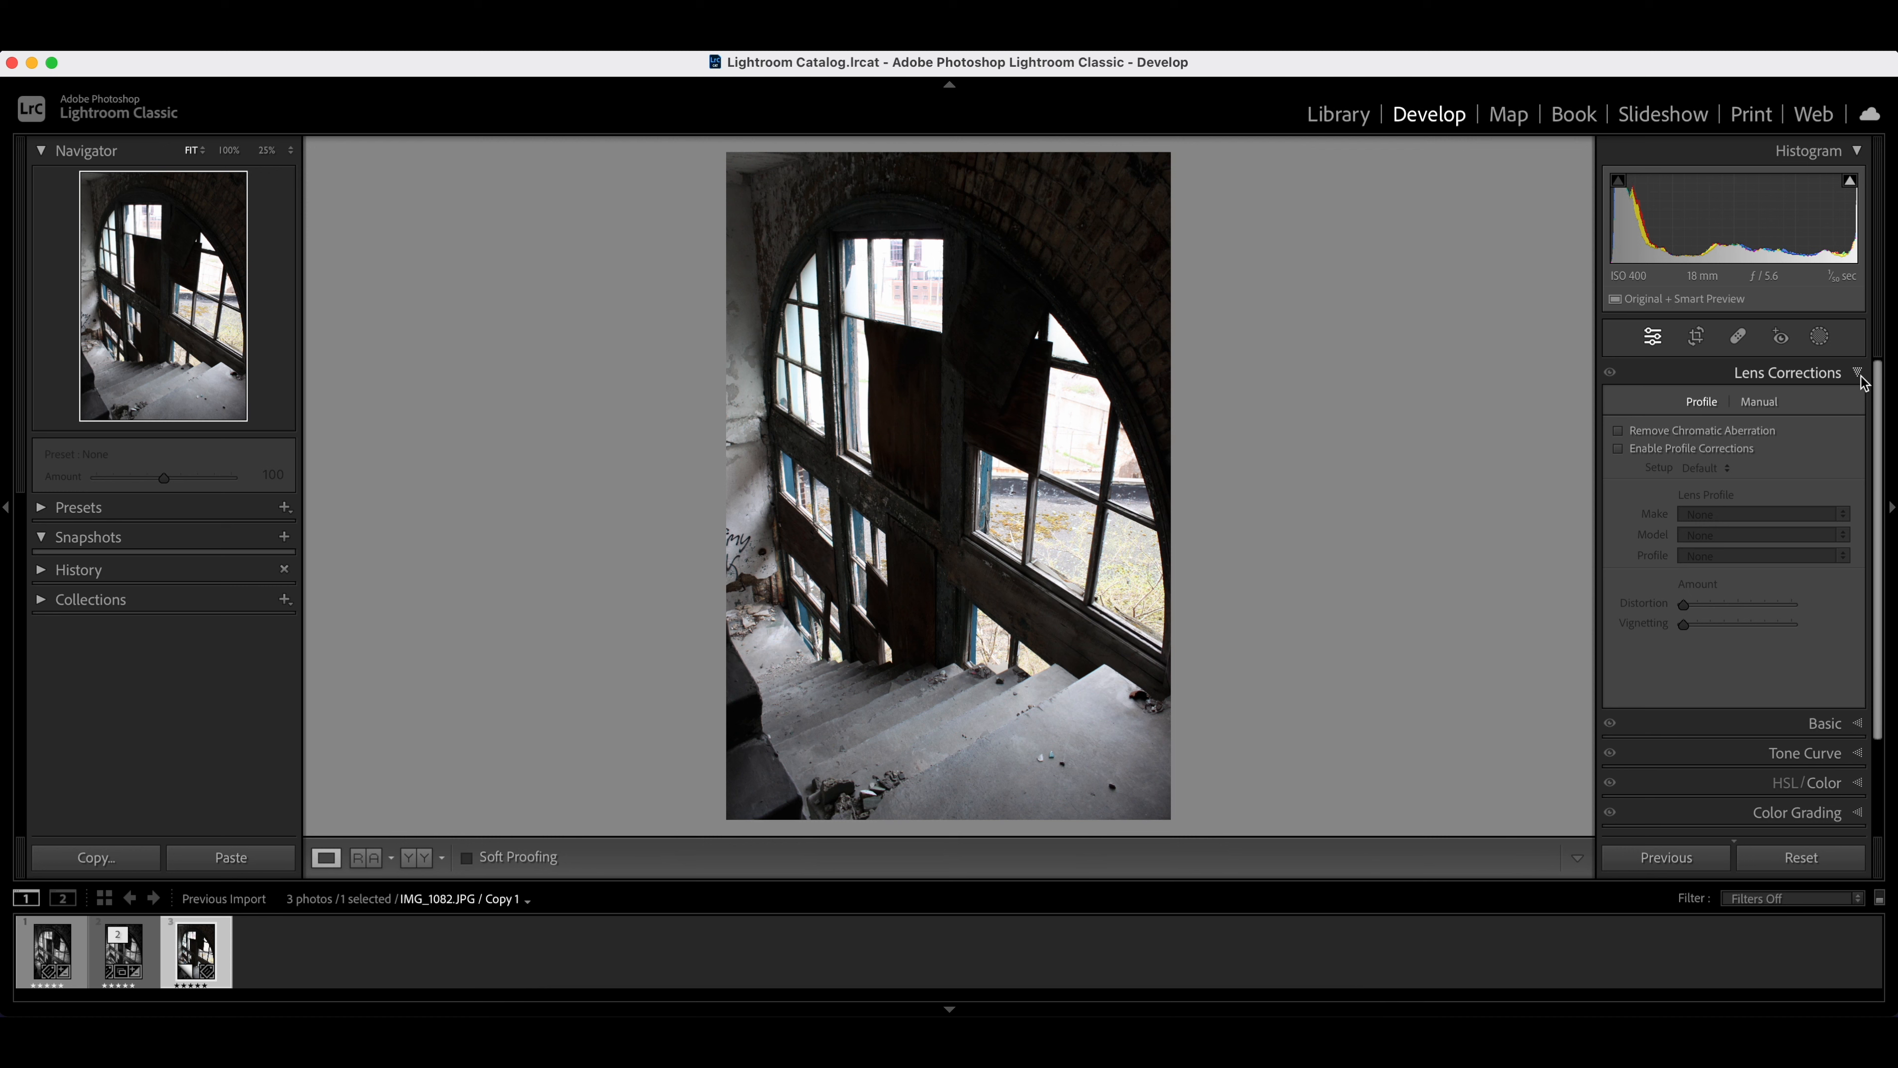
{"action": "scroll", "coordinate": [1862, 381], "scroll_direction": "down", "scroll_amount": 2}
{"action": "scroll", "coordinate": [1793, 417], "scroll_direction": "up", "scroll_amount": 2}
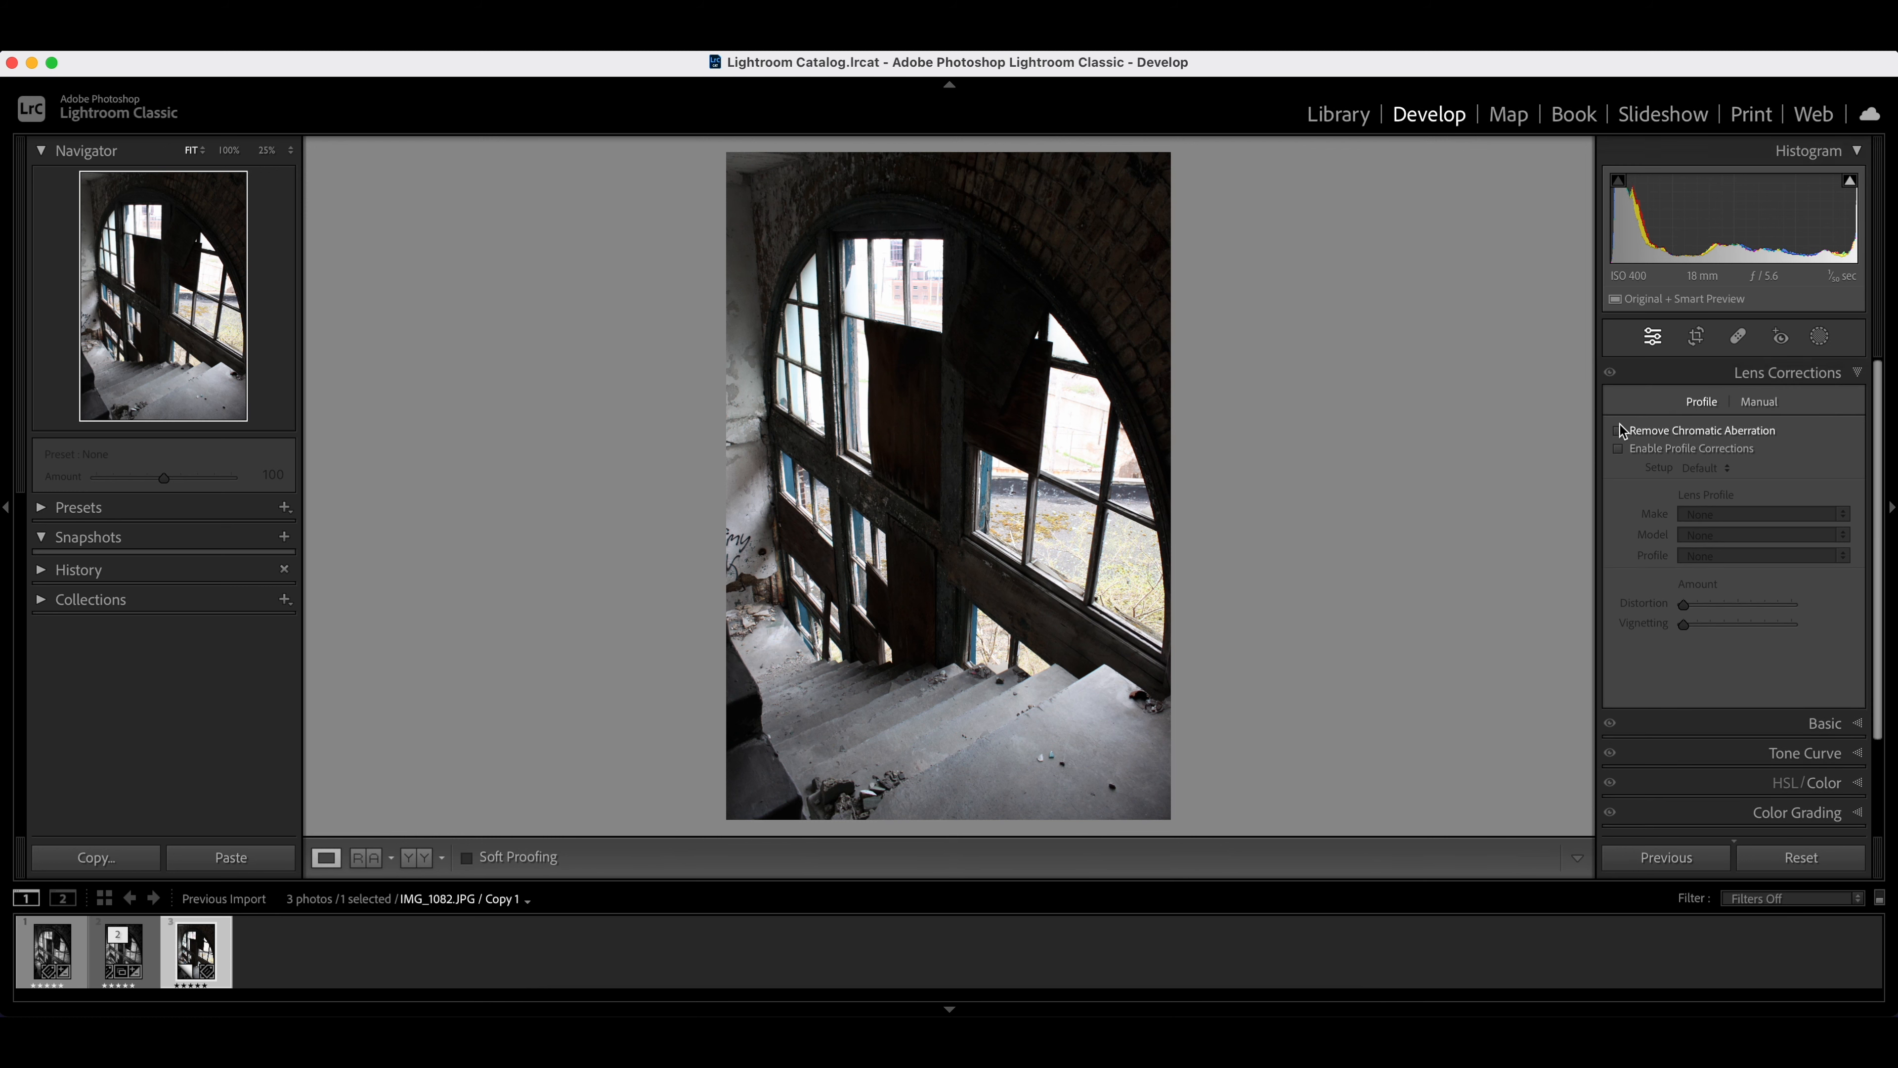
{"action": "left_click", "coordinate": [1618, 431]}
{"action": "left_click", "coordinate": [1618, 447]}
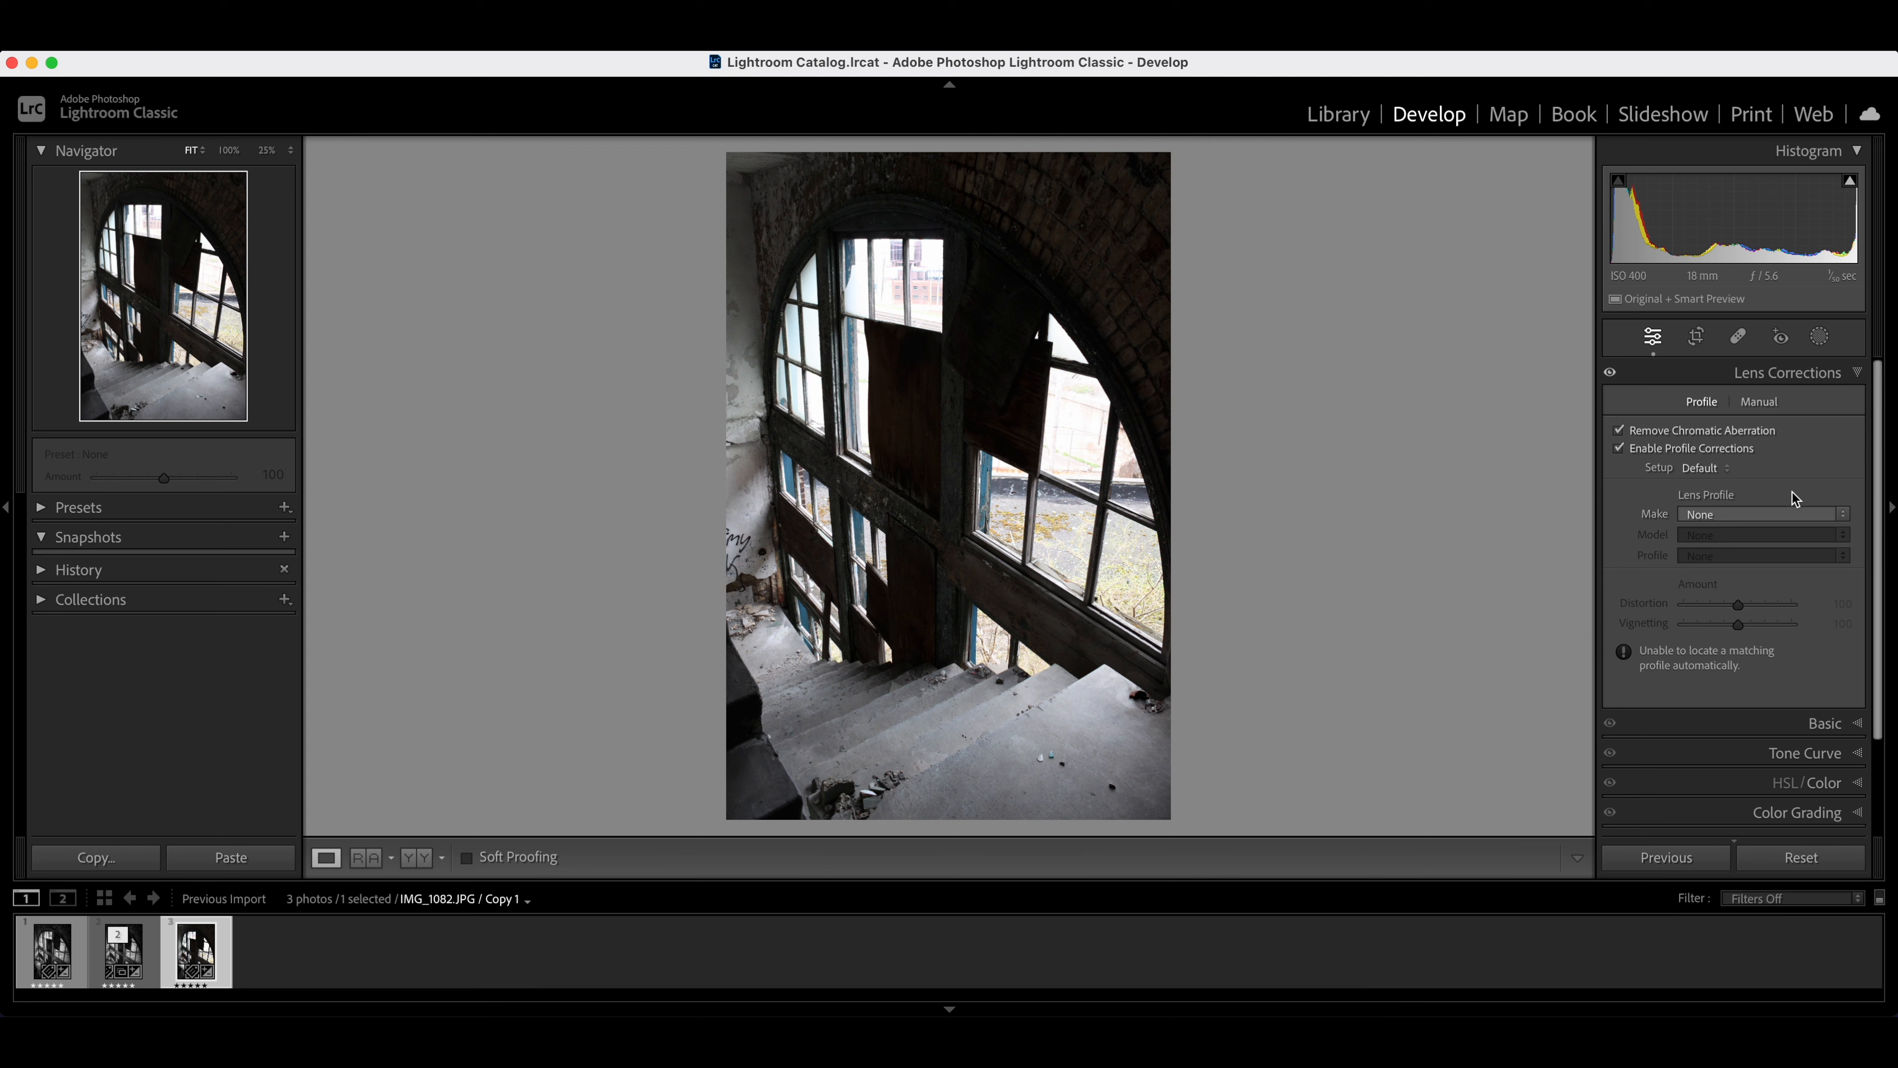
Step: Choose Canon as the lens profile make and Canon EF-S 18-55mm f/3.5-5.6 IS as the model
{"action": "left_click", "coordinate": [1768, 516]}
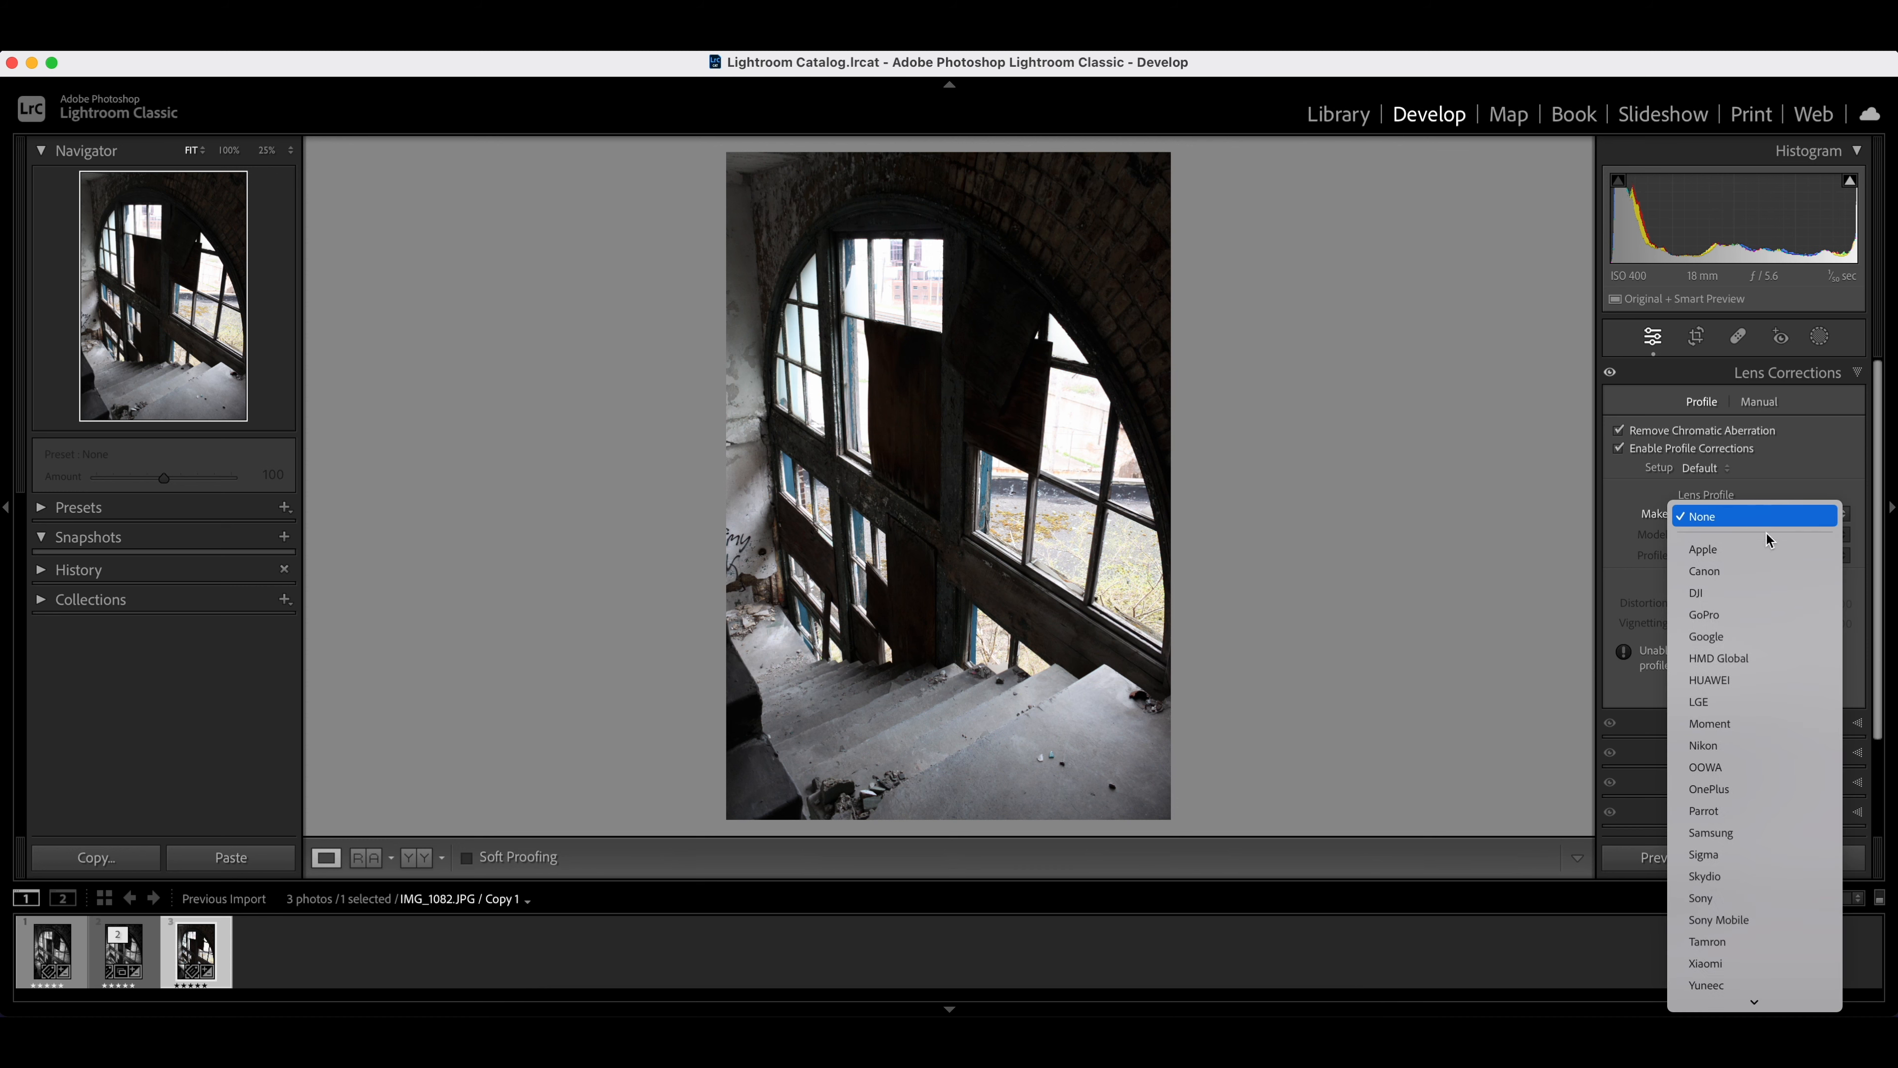
{"action": "left_click", "coordinate": [1748, 562]}
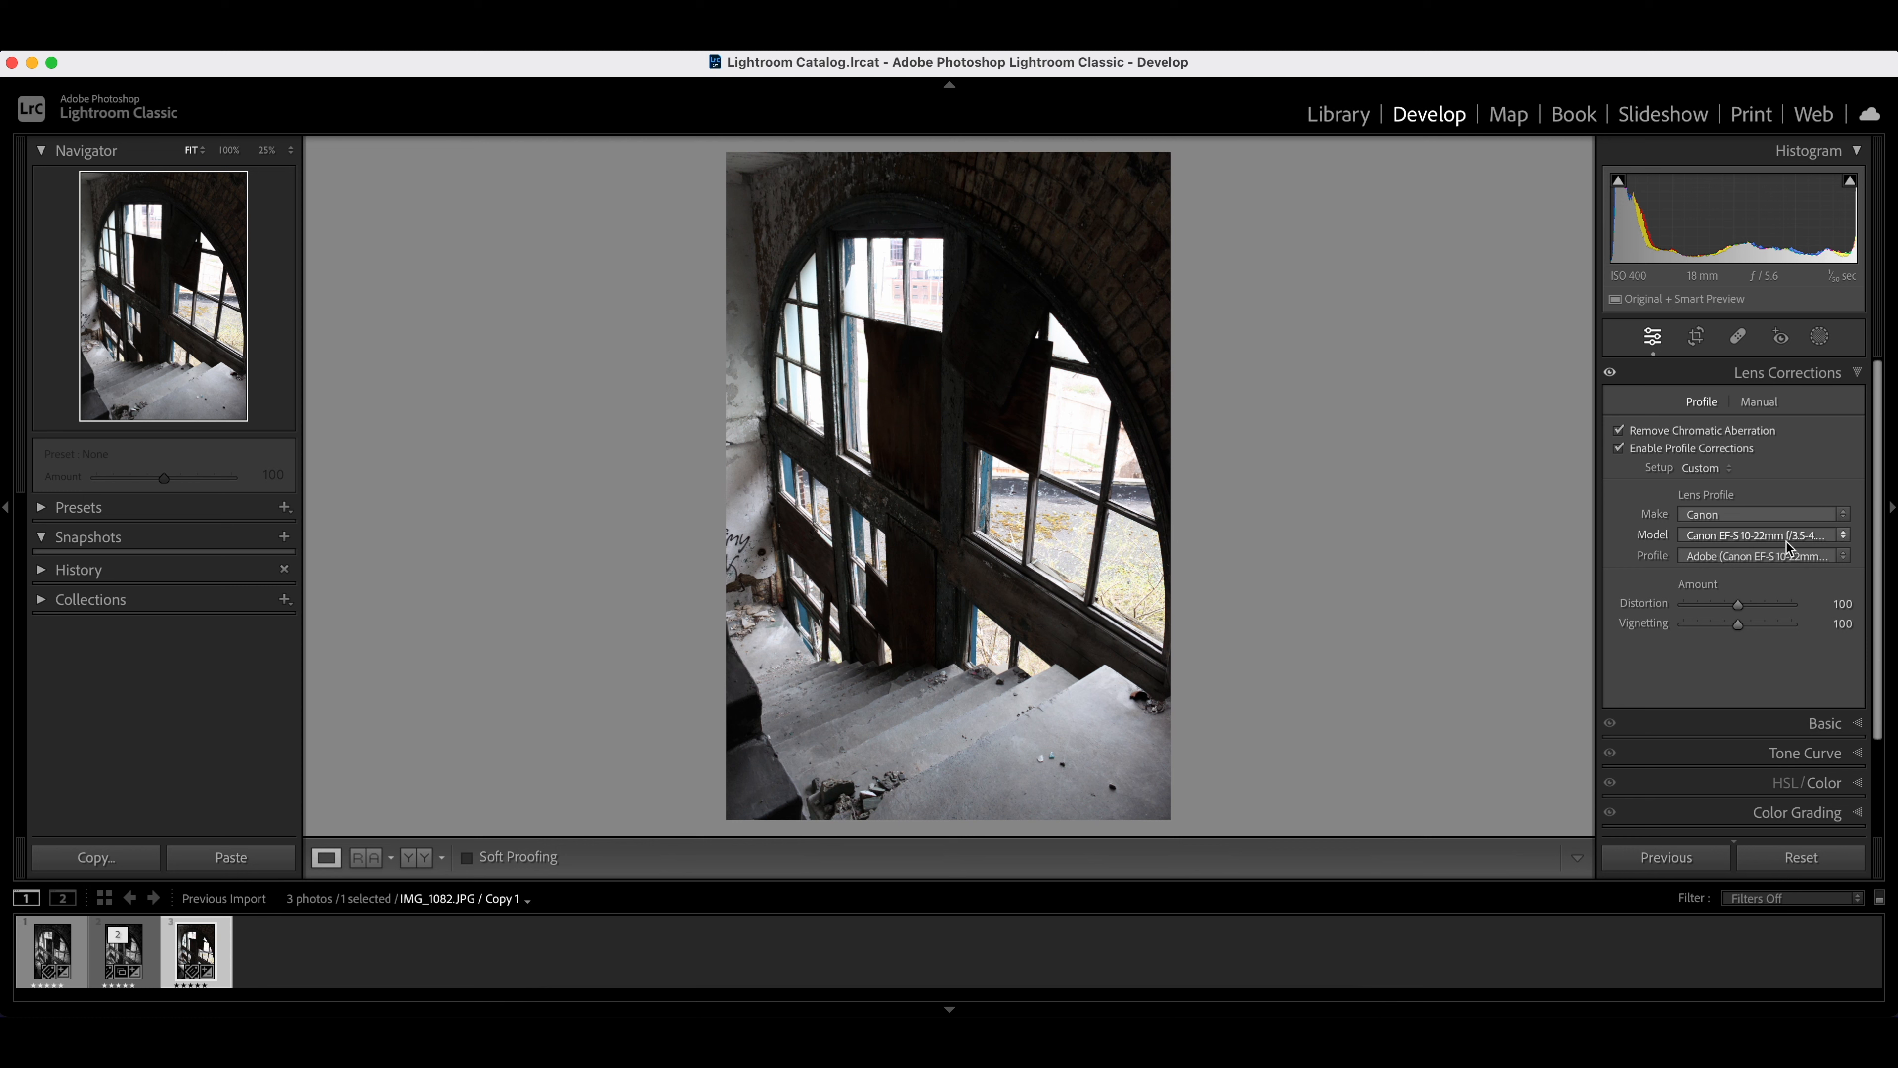
{"action": "left_click", "coordinate": [1805, 539]}
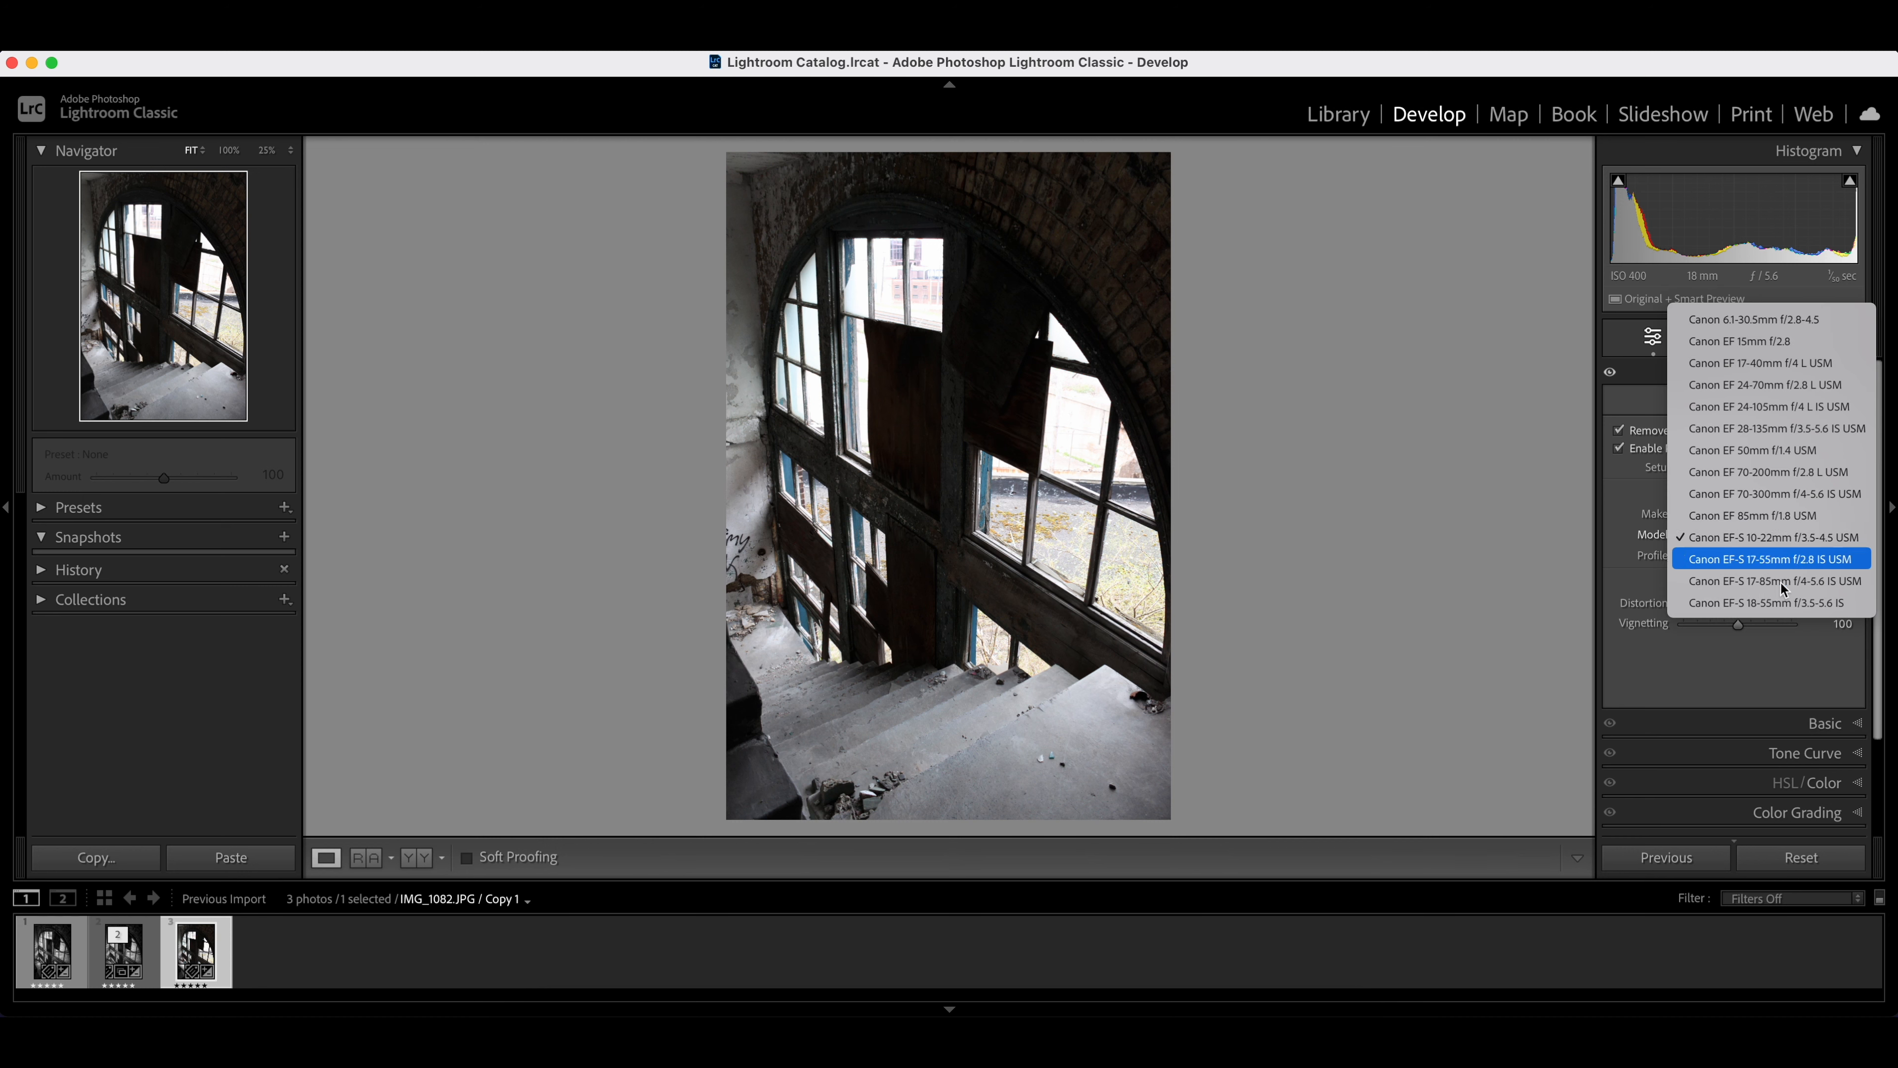
{"action": "left_click", "coordinate": [1777, 607]}
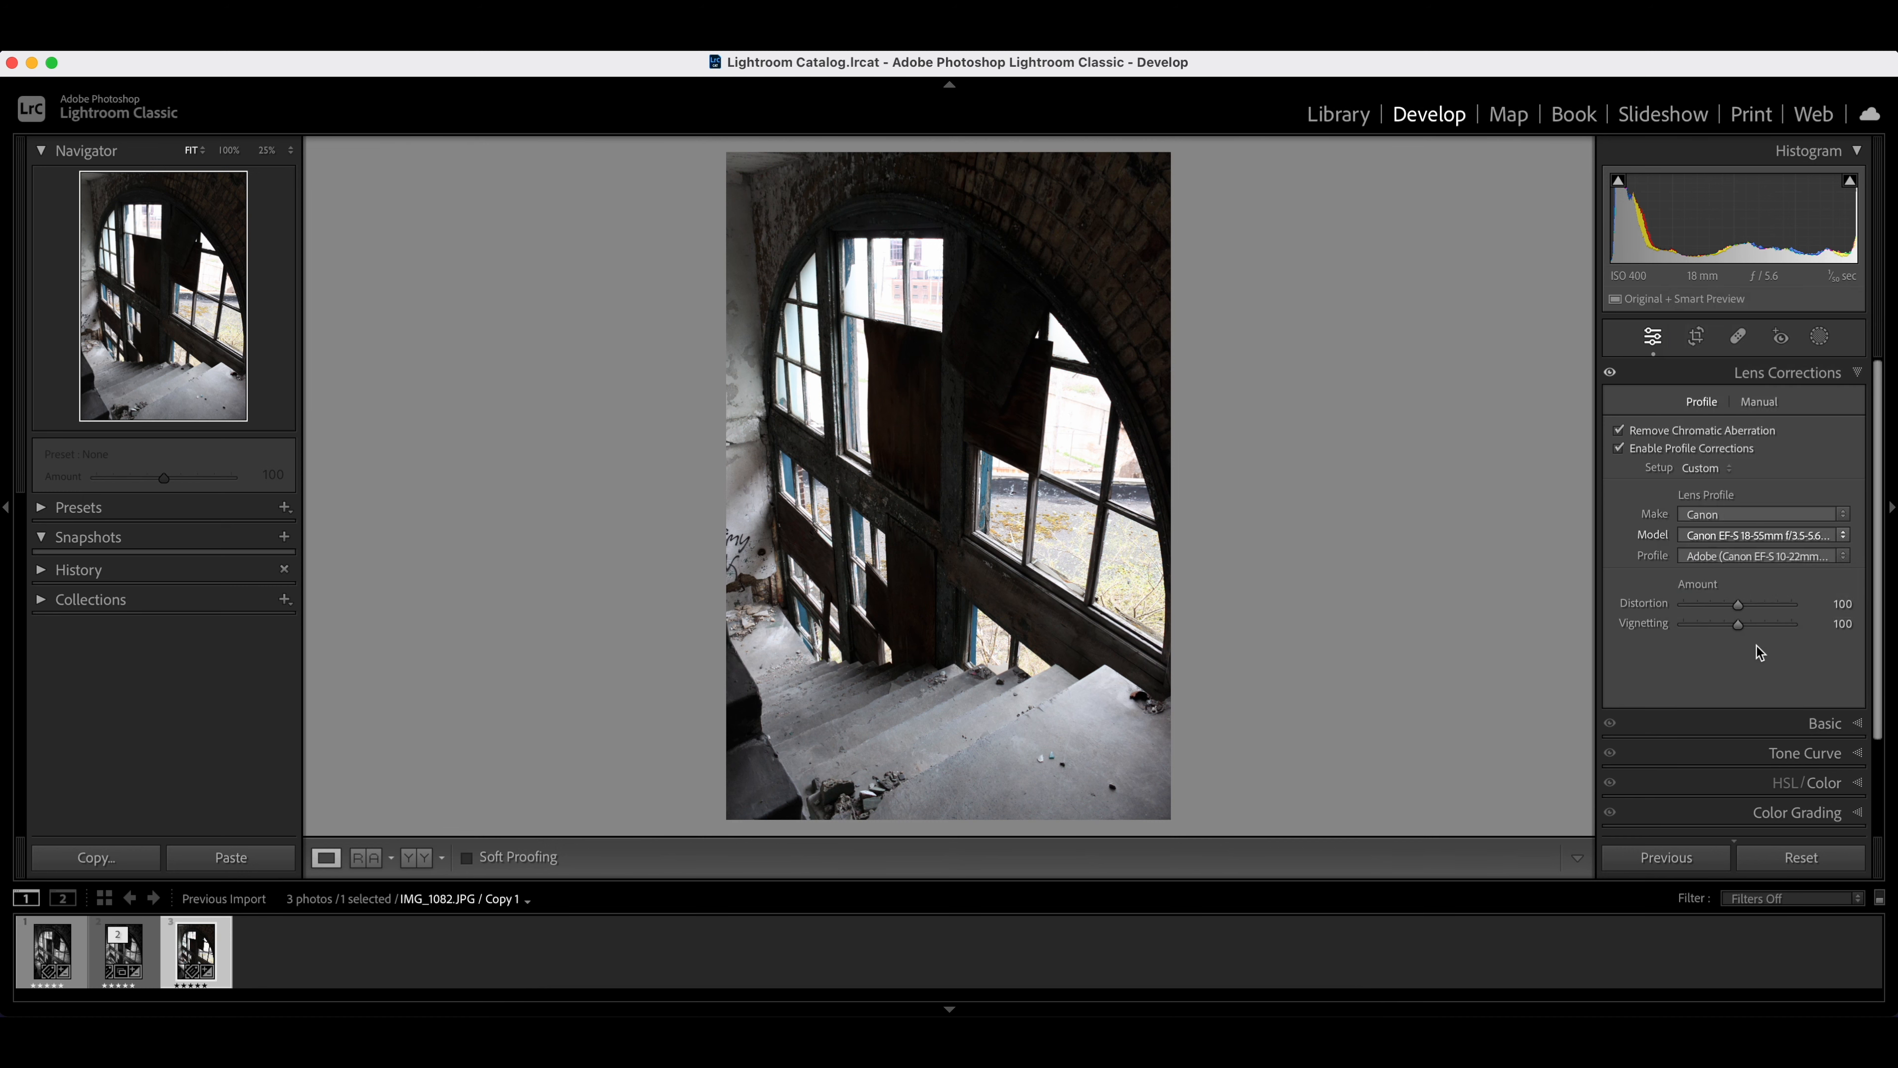
Step: Compare the photo with the lens corrections switched off and on, ending with them on
{"action": "left_click", "coordinate": [1610, 374]}
{"action": "left_click", "coordinate": [1611, 374]}
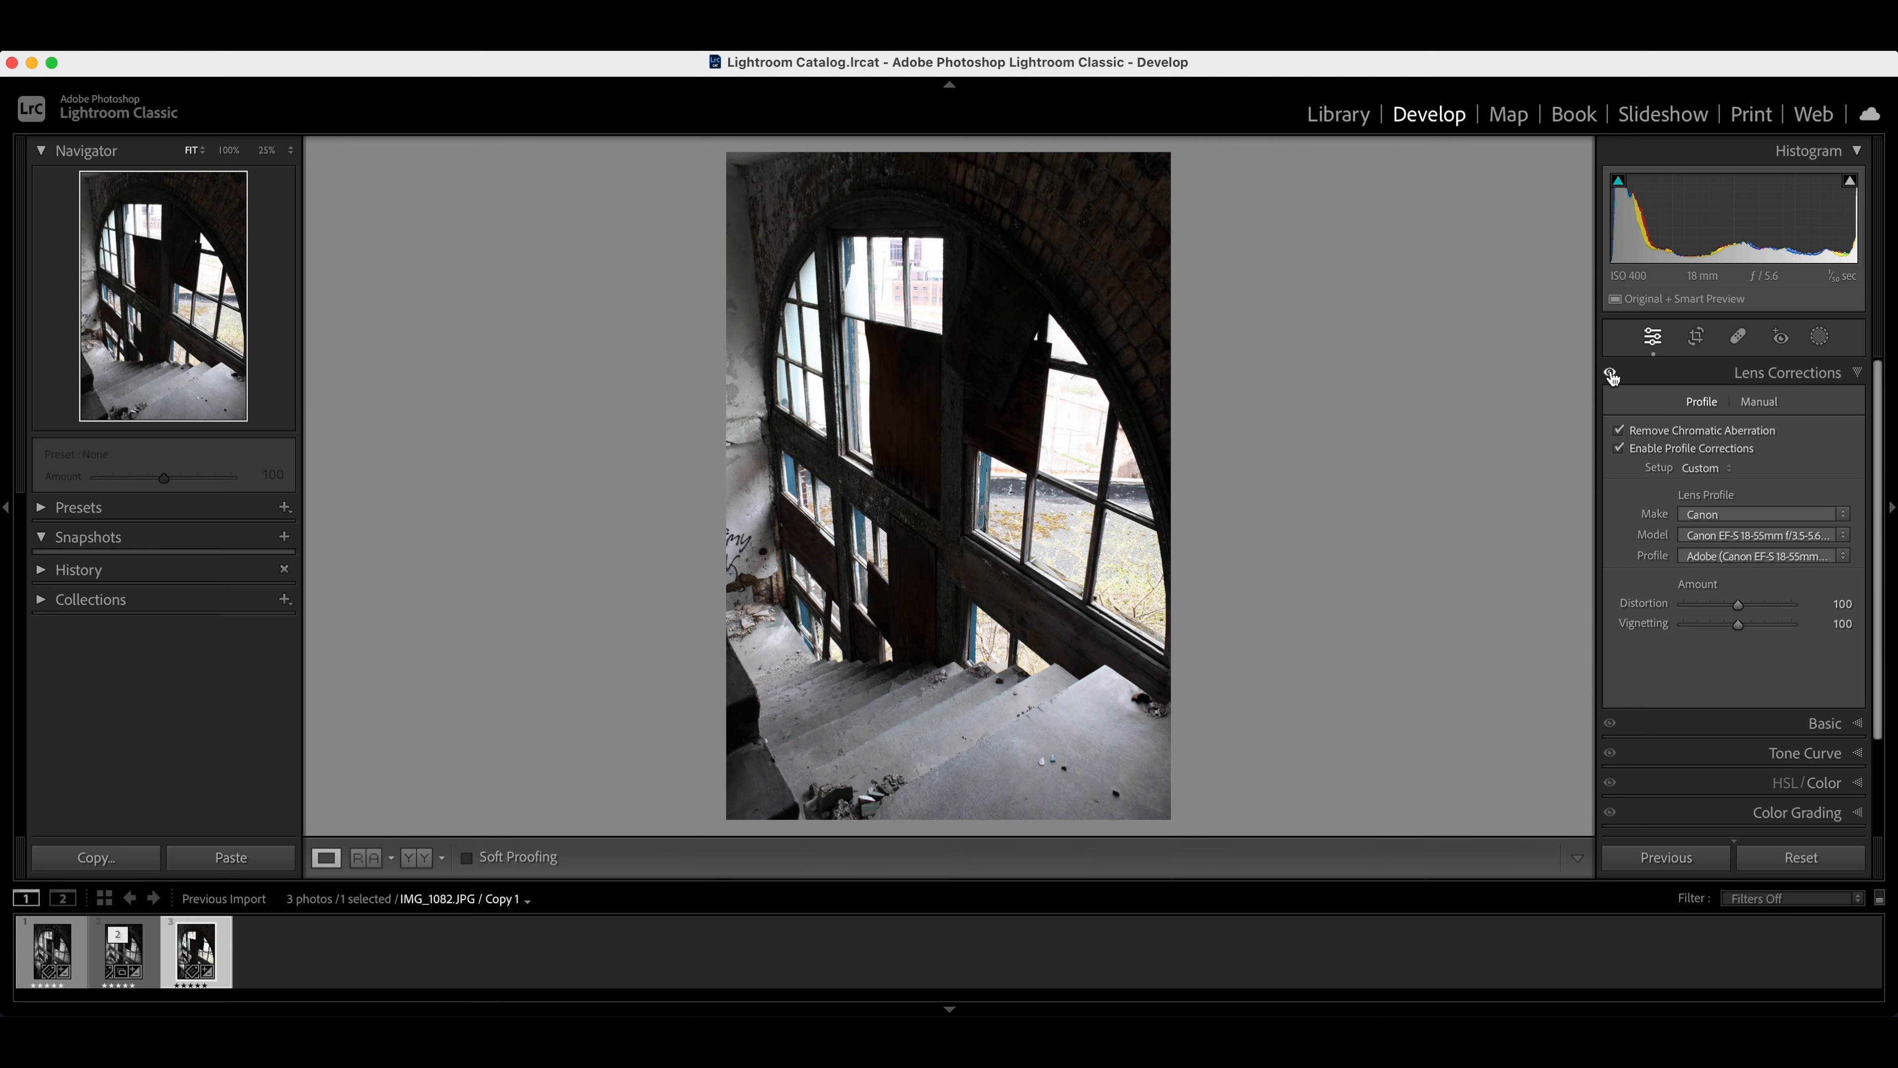
{"action": "left_click", "coordinate": [1610, 374]}
{"action": "left_click", "coordinate": [1611, 374]}
{"action": "left_click", "coordinate": [1611, 373]}
{"action": "left_click", "coordinate": [1610, 374]}
{"action": "left_click", "coordinate": [1859, 374]}
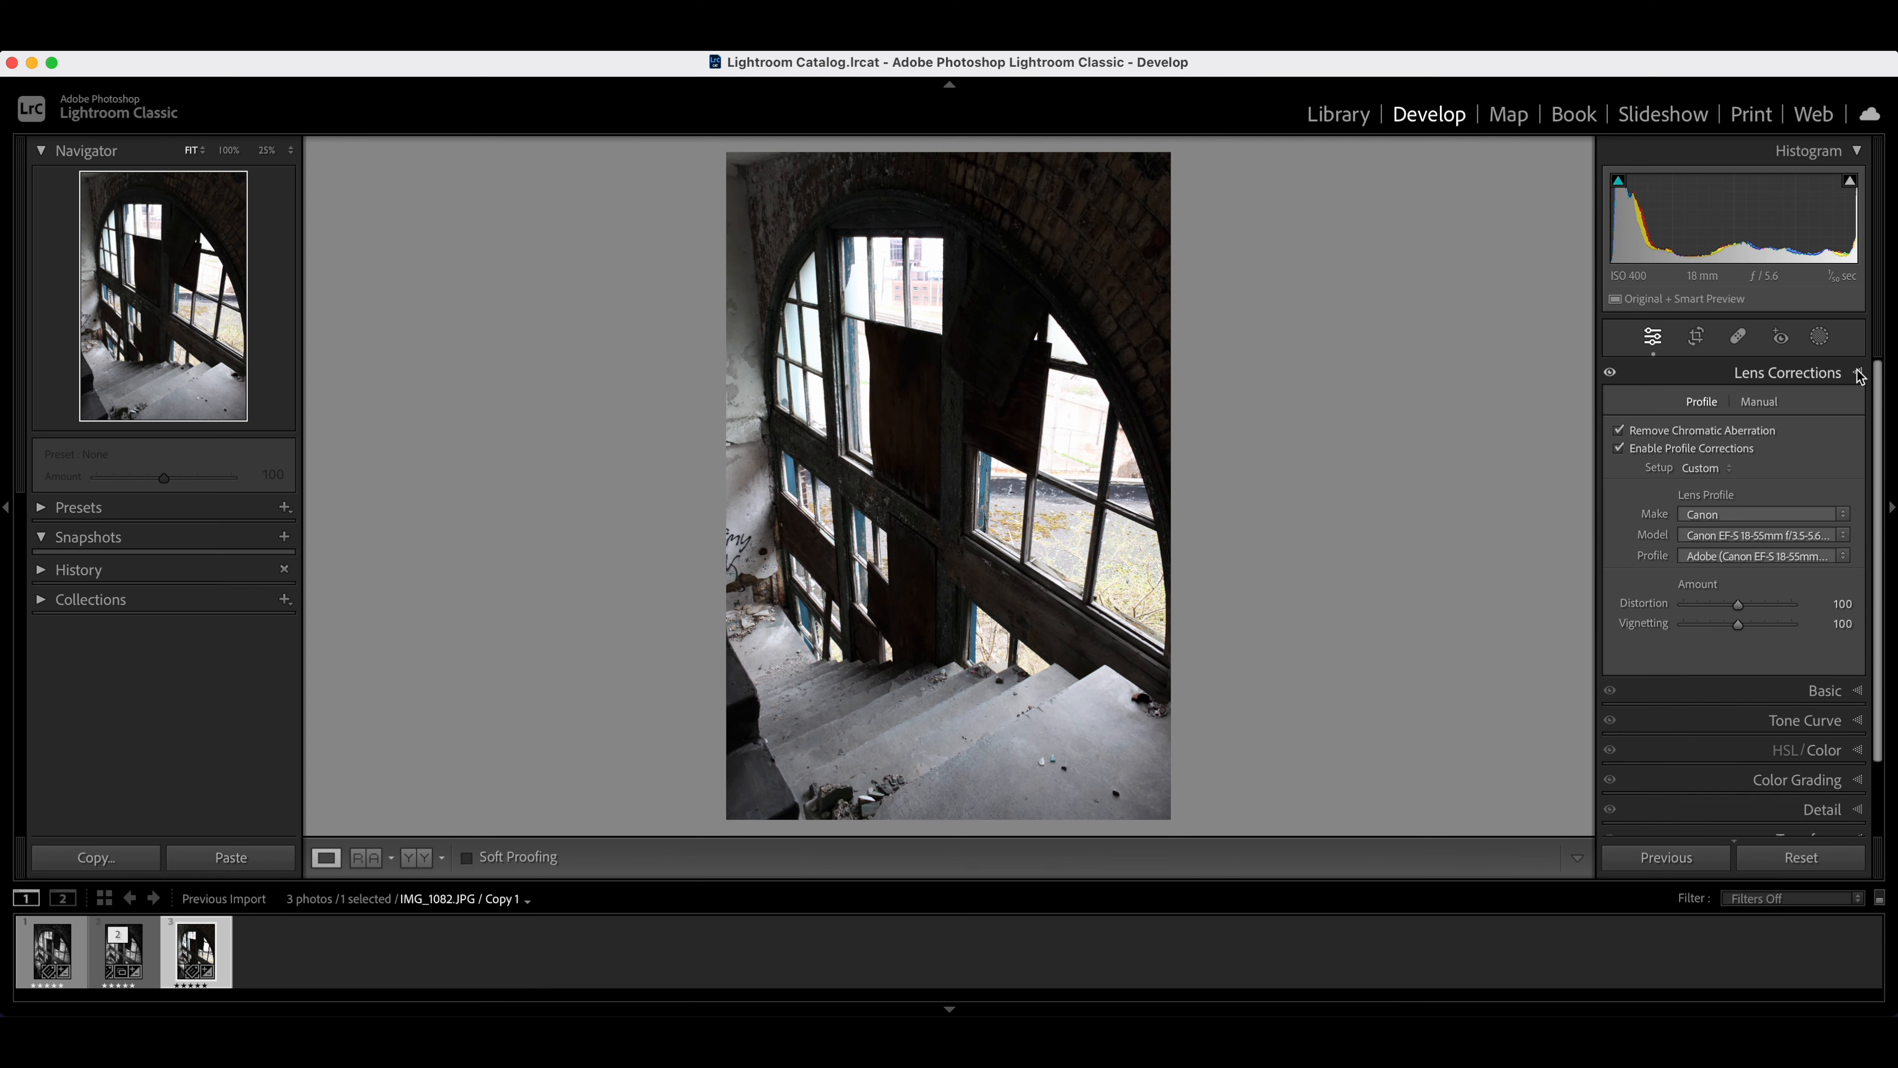
Step: Set the white balance from a neutral spot on the pale foreground stair and adjust Temp to +8
{"action": "left_click", "coordinate": [1858, 402]}
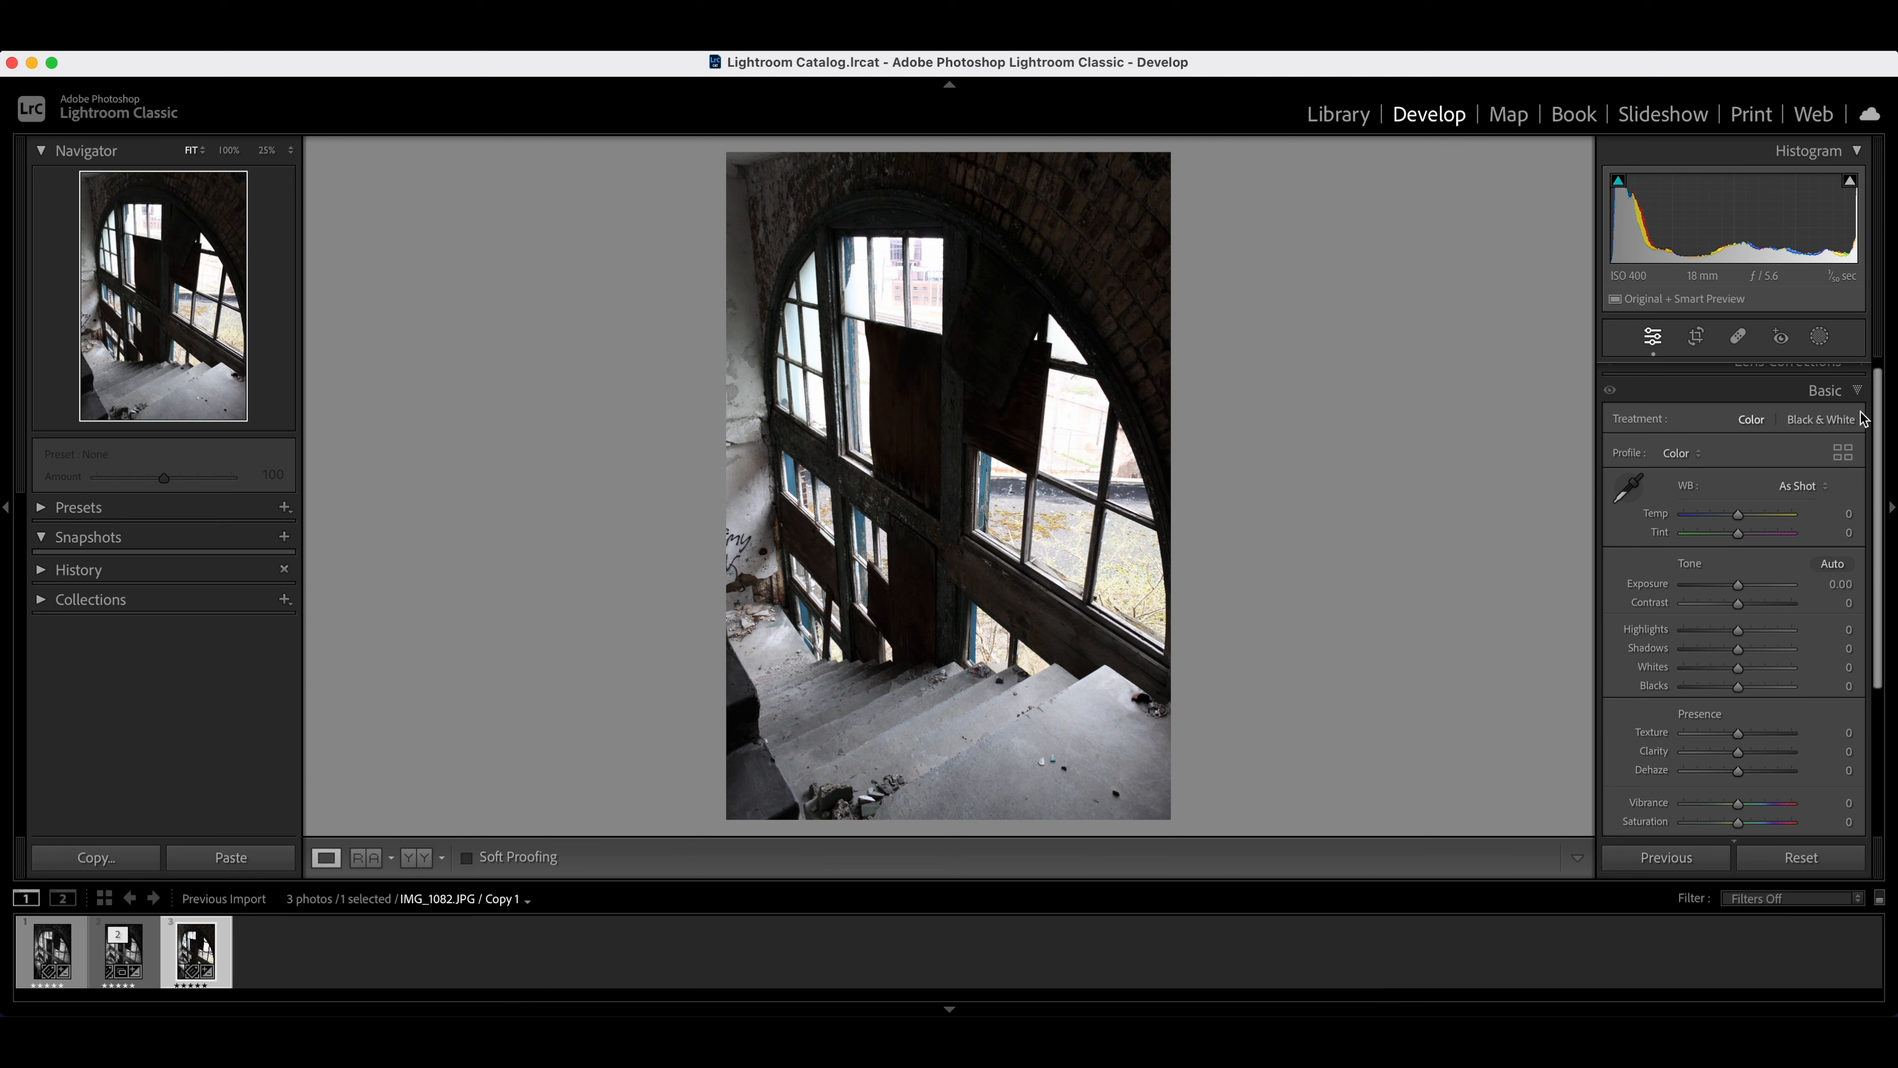
{"action": "left_click", "coordinate": [1628, 488]}
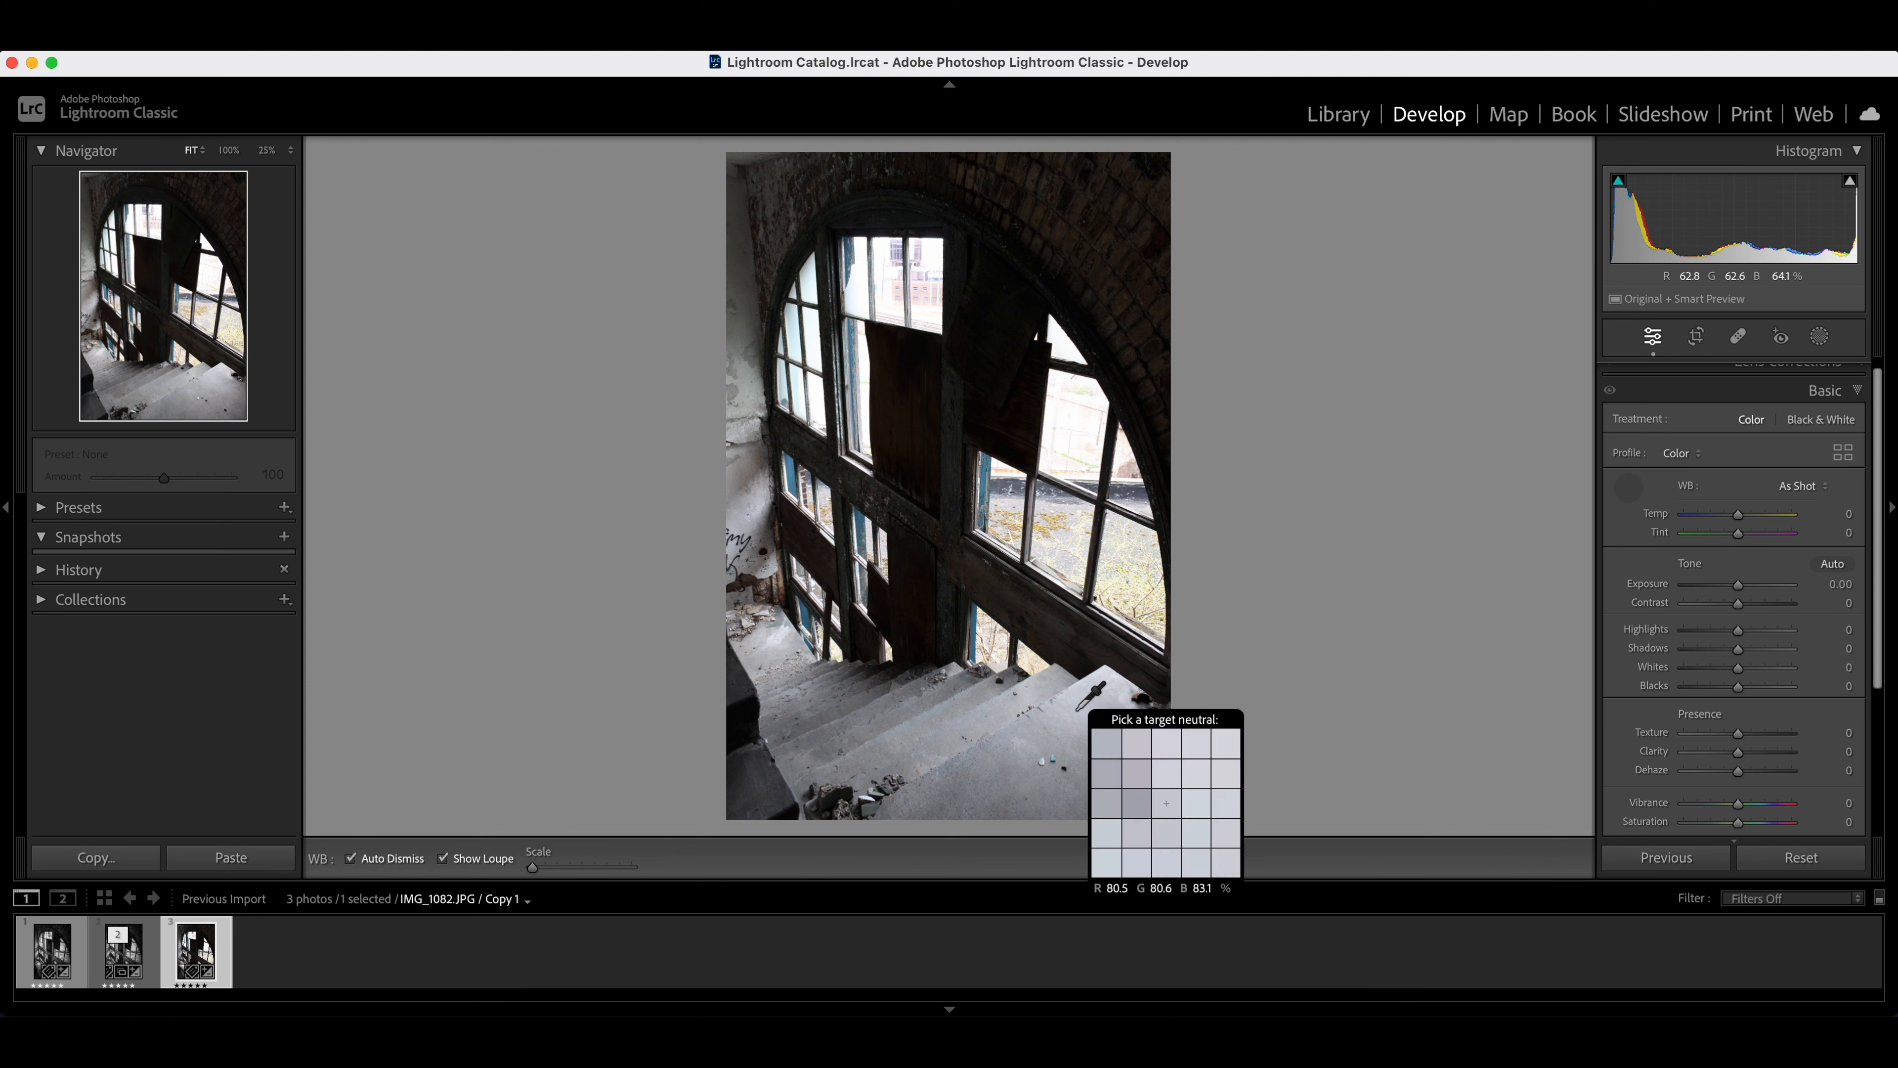
{"action": "left_click", "coordinate": [1081, 733]}
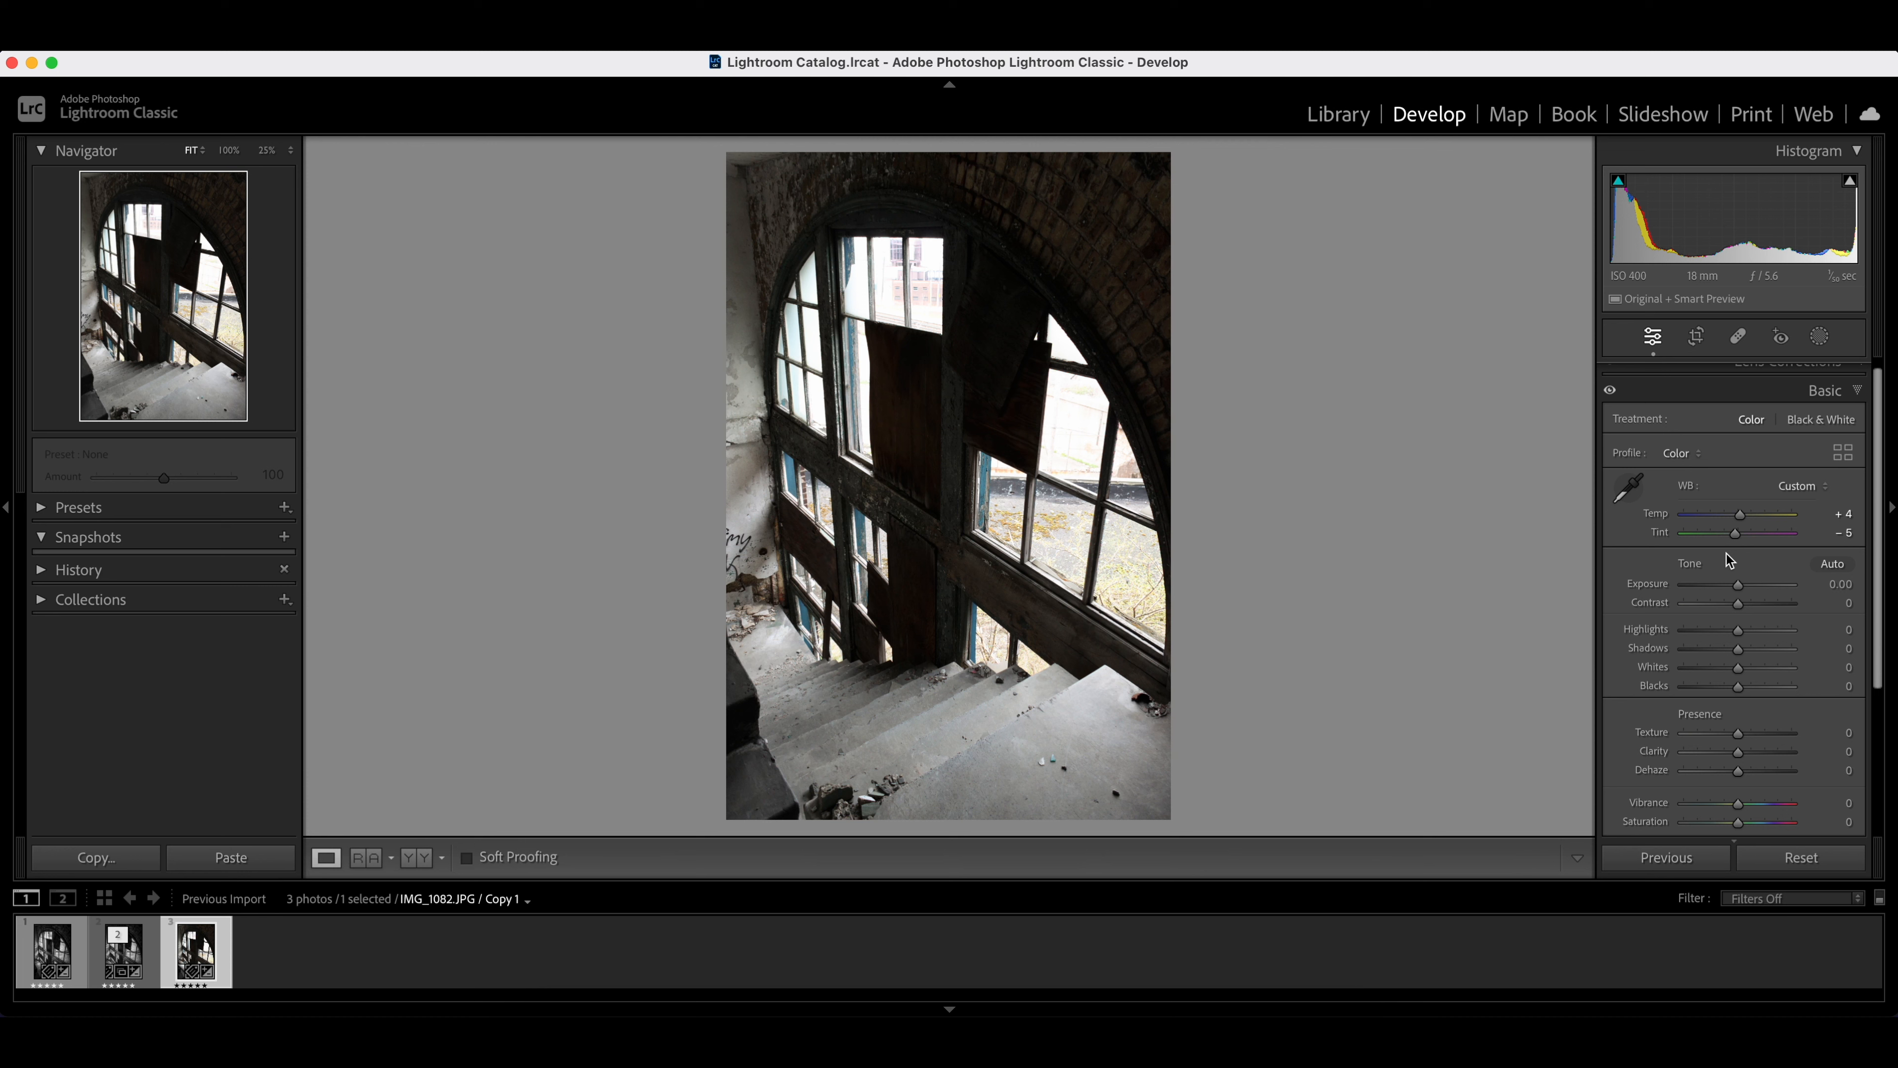
{"action": "left_click_drag", "start_coordinate": [1739, 516], "coordinate": [1744, 521]}
Step: Convert the photo to the Black & White treatment and compare it with the Basic adjustments off and on
{"action": "left_click", "coordinate": [1822, 420]}
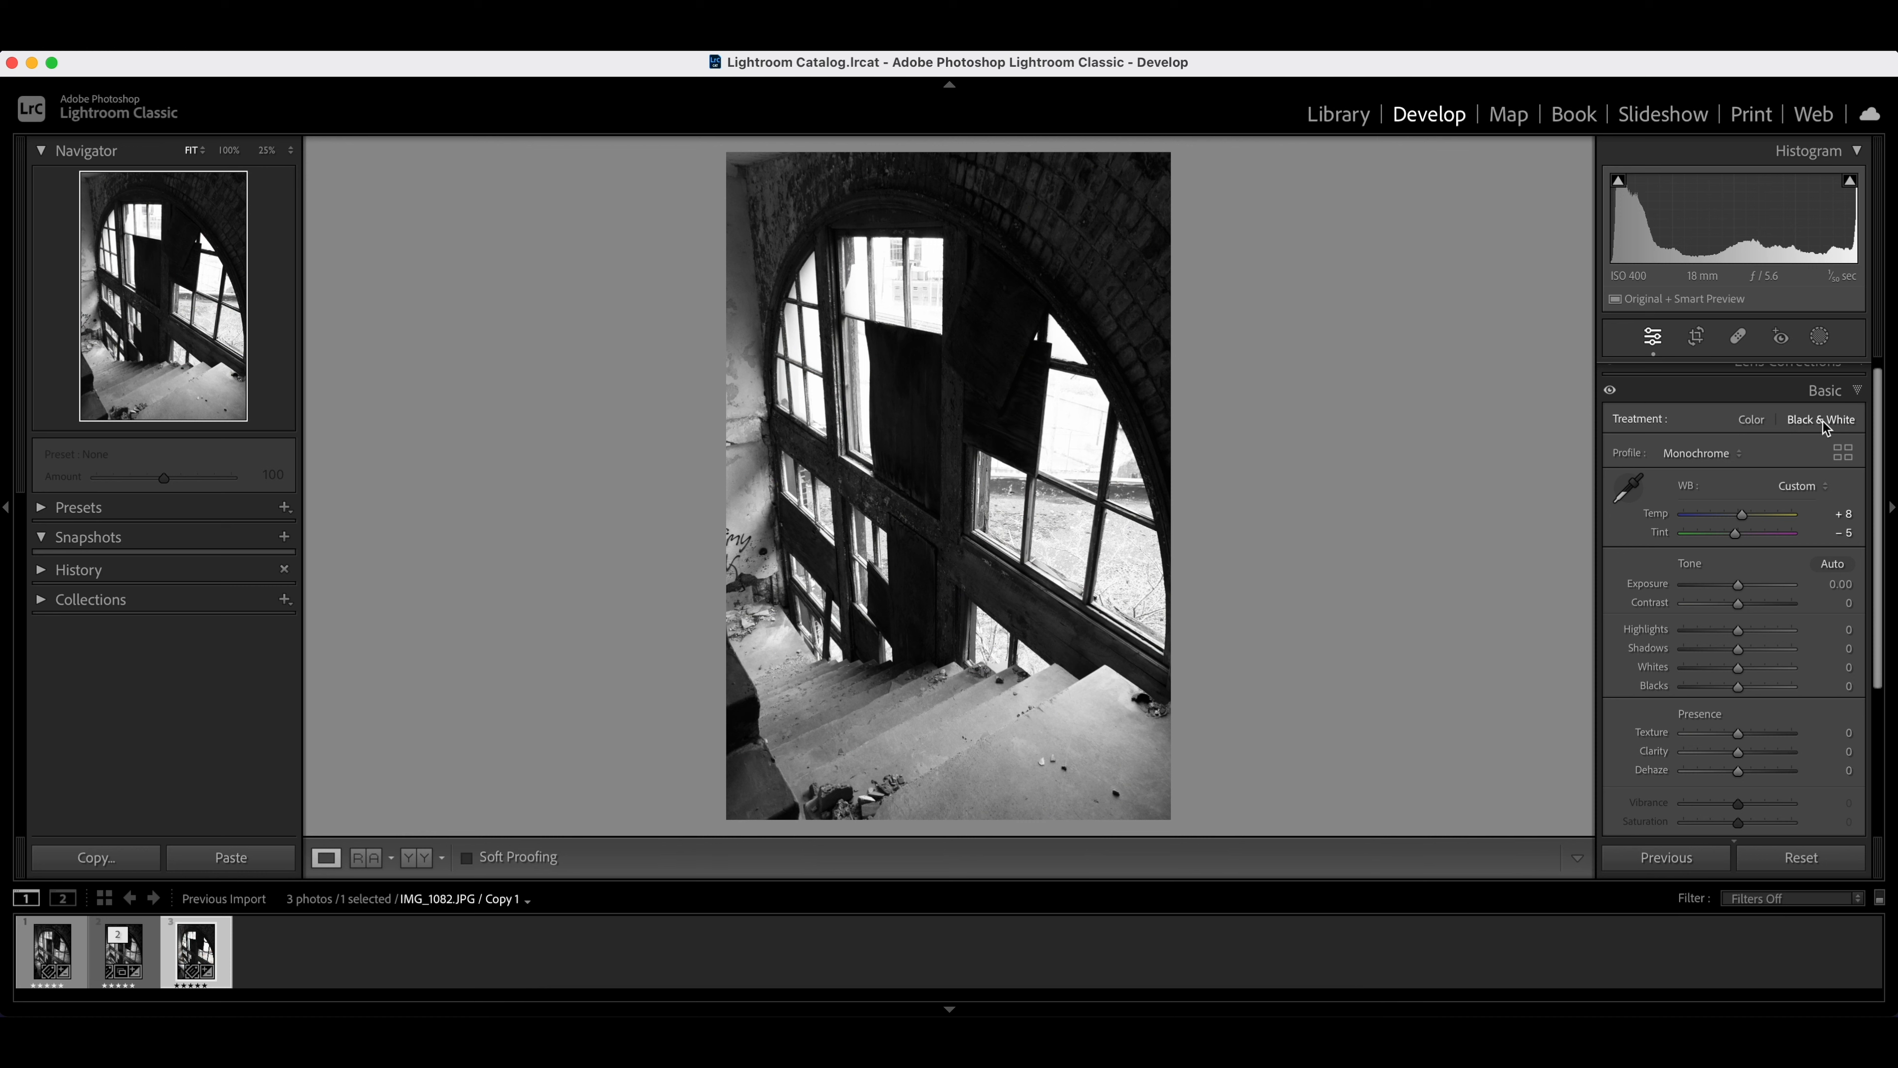
{"action": "left_click", "coordinate": [1609, 389]}
{"action": "left_click", "coordinate": [1608, 389]}
{"action": "left_click", "coordinate": [1609, 389]}
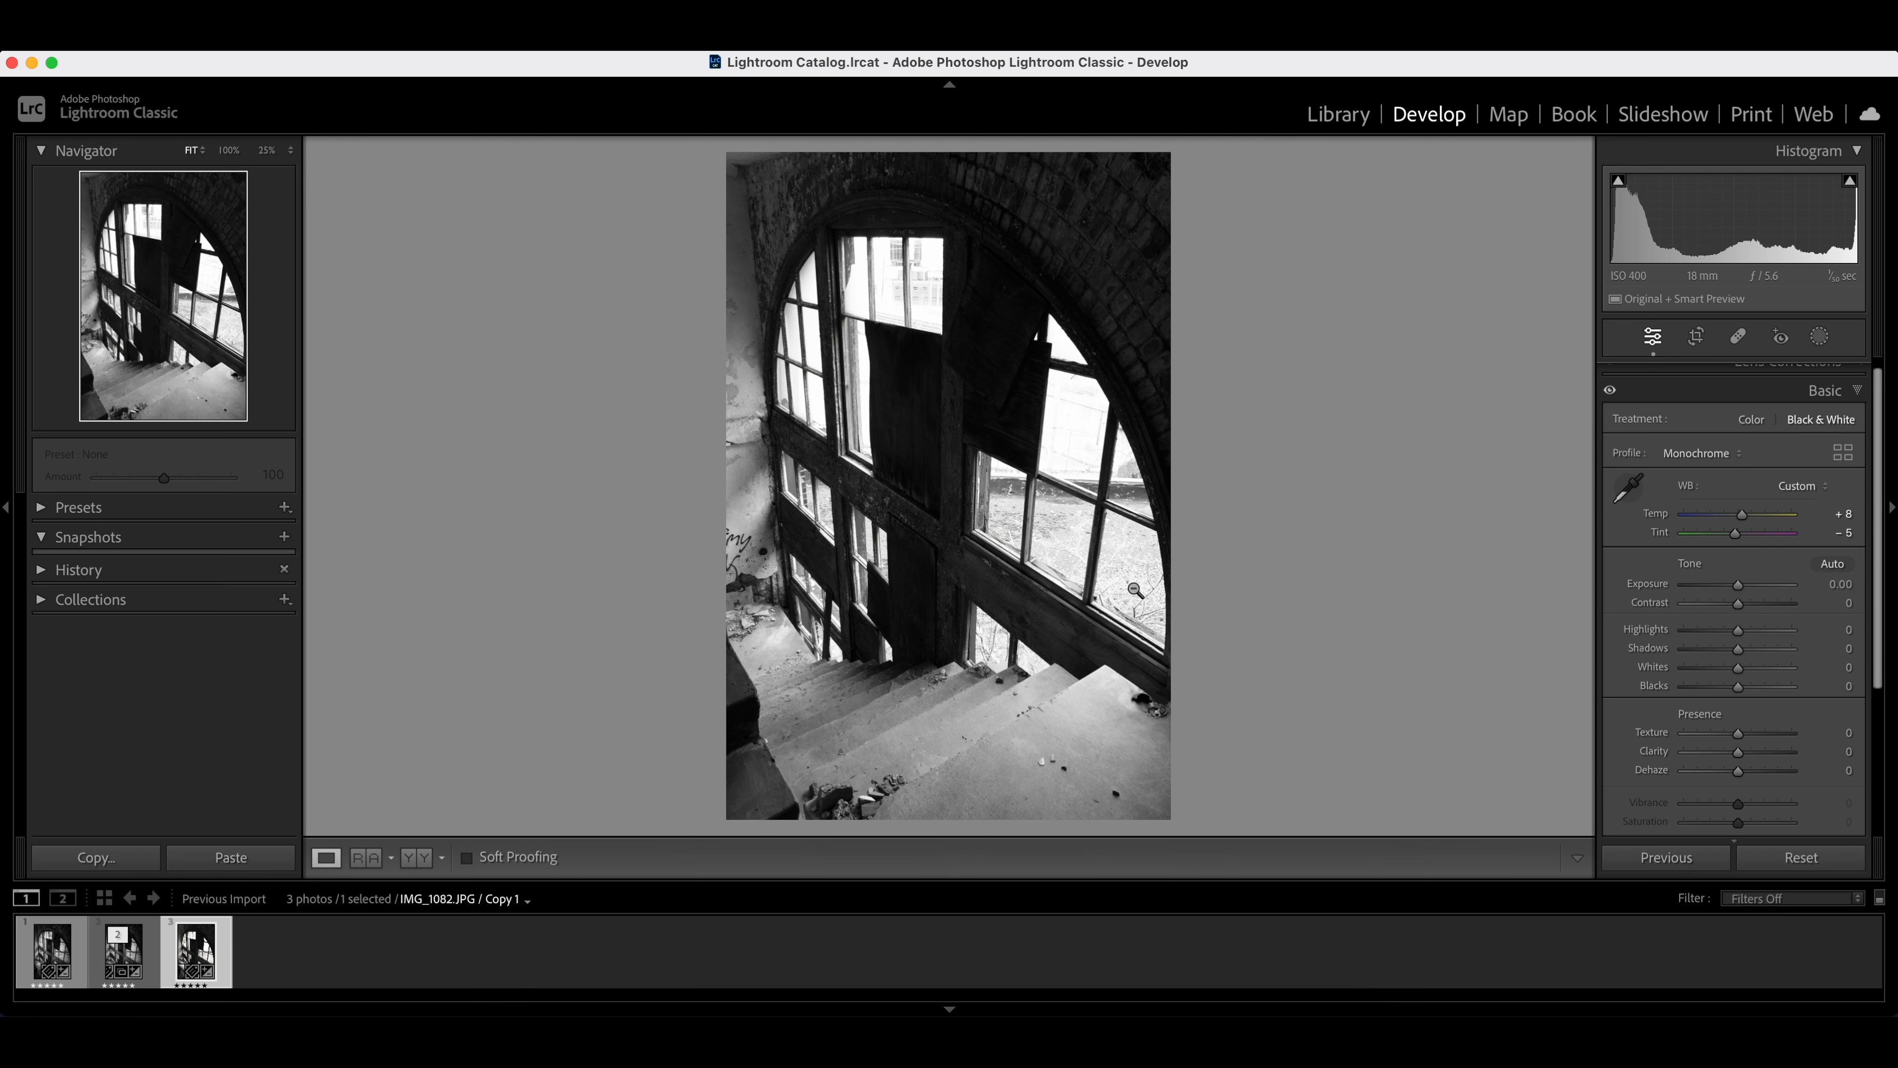
Step: Set Exposure to -0.05 and Contrast to +25 in the Basic adjustments
{"action": "left_click", "coordinate": [1739, 588]}
{"action": "left_click_drag", "start_coordinate": [1740, 588], "coordinate": [1738, 588]}
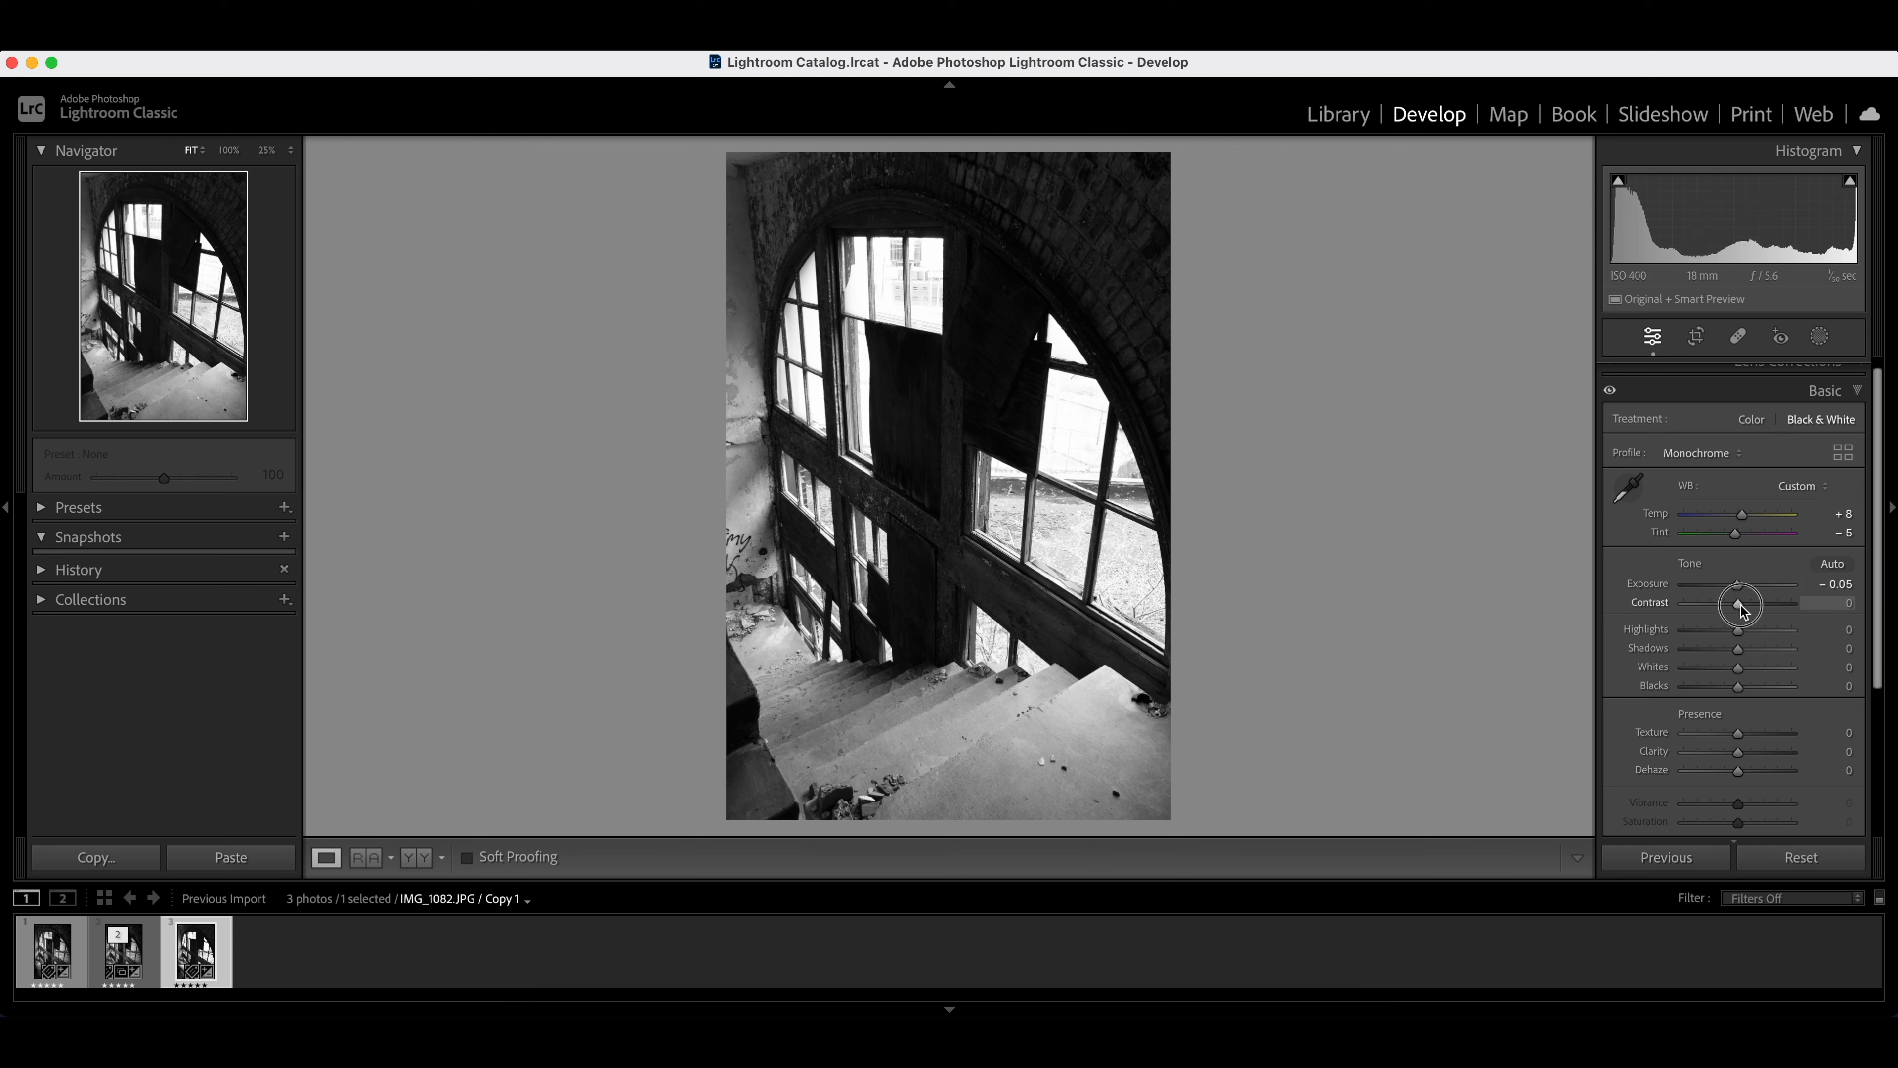
{"action": "left_click_drag", "start_coordinate": [1743, 607], "coordinate": [1754, 609]}
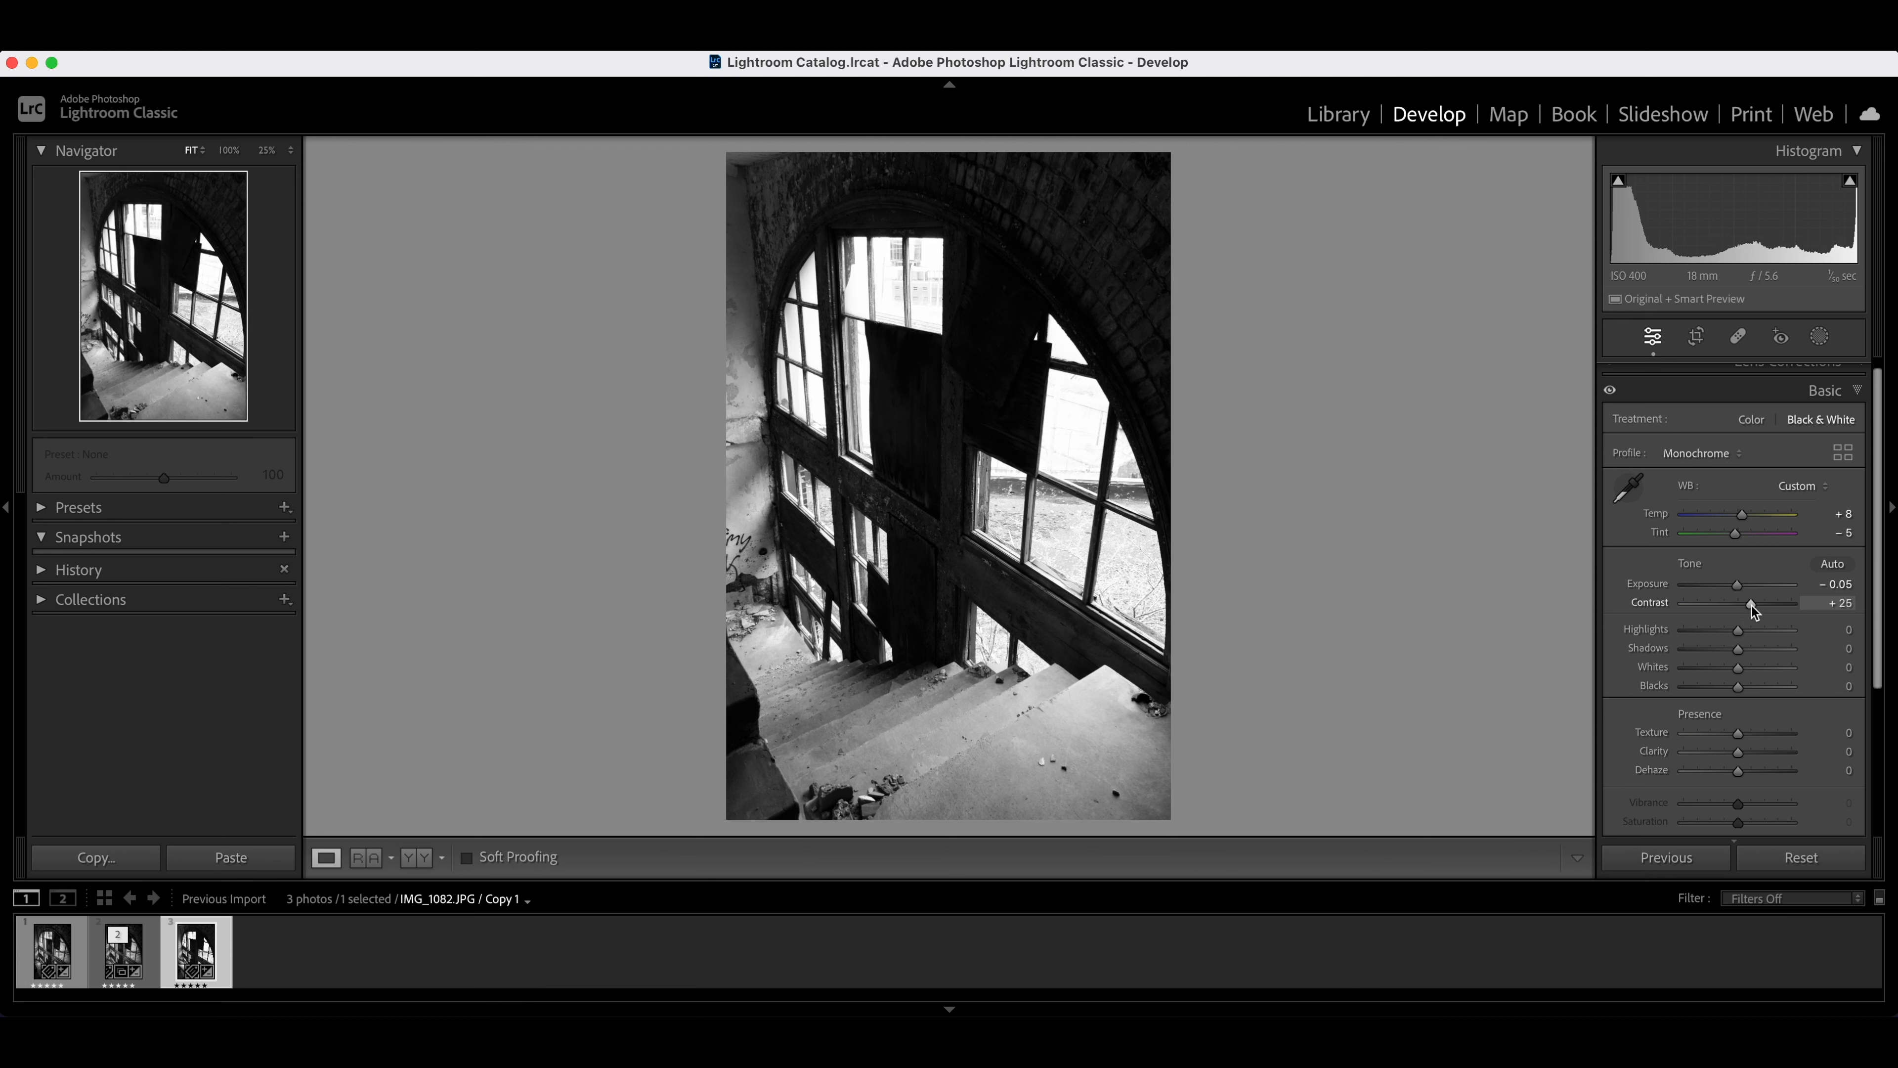
Step: Compare the photo repeatedly with and without the exposure and contrast adjustments
{"action": "left_click", "coordinate": [1610, 390]}
{"action": "left_click", "coordinate": [1610, 390]}
{"action": "left_click", "coordinate": [1610, 391]}
{"action": "left_click", "coordinate": [1610, 391]}
{"action": "left_click", "coordinate": [1610, 390]}
{"action": "left_click", "coordinate": [1610, 390]}
{"action": "left_click", "coordinate": [1610, 390]}
{"action": "left_click", "coordinate": [1610, 390]}
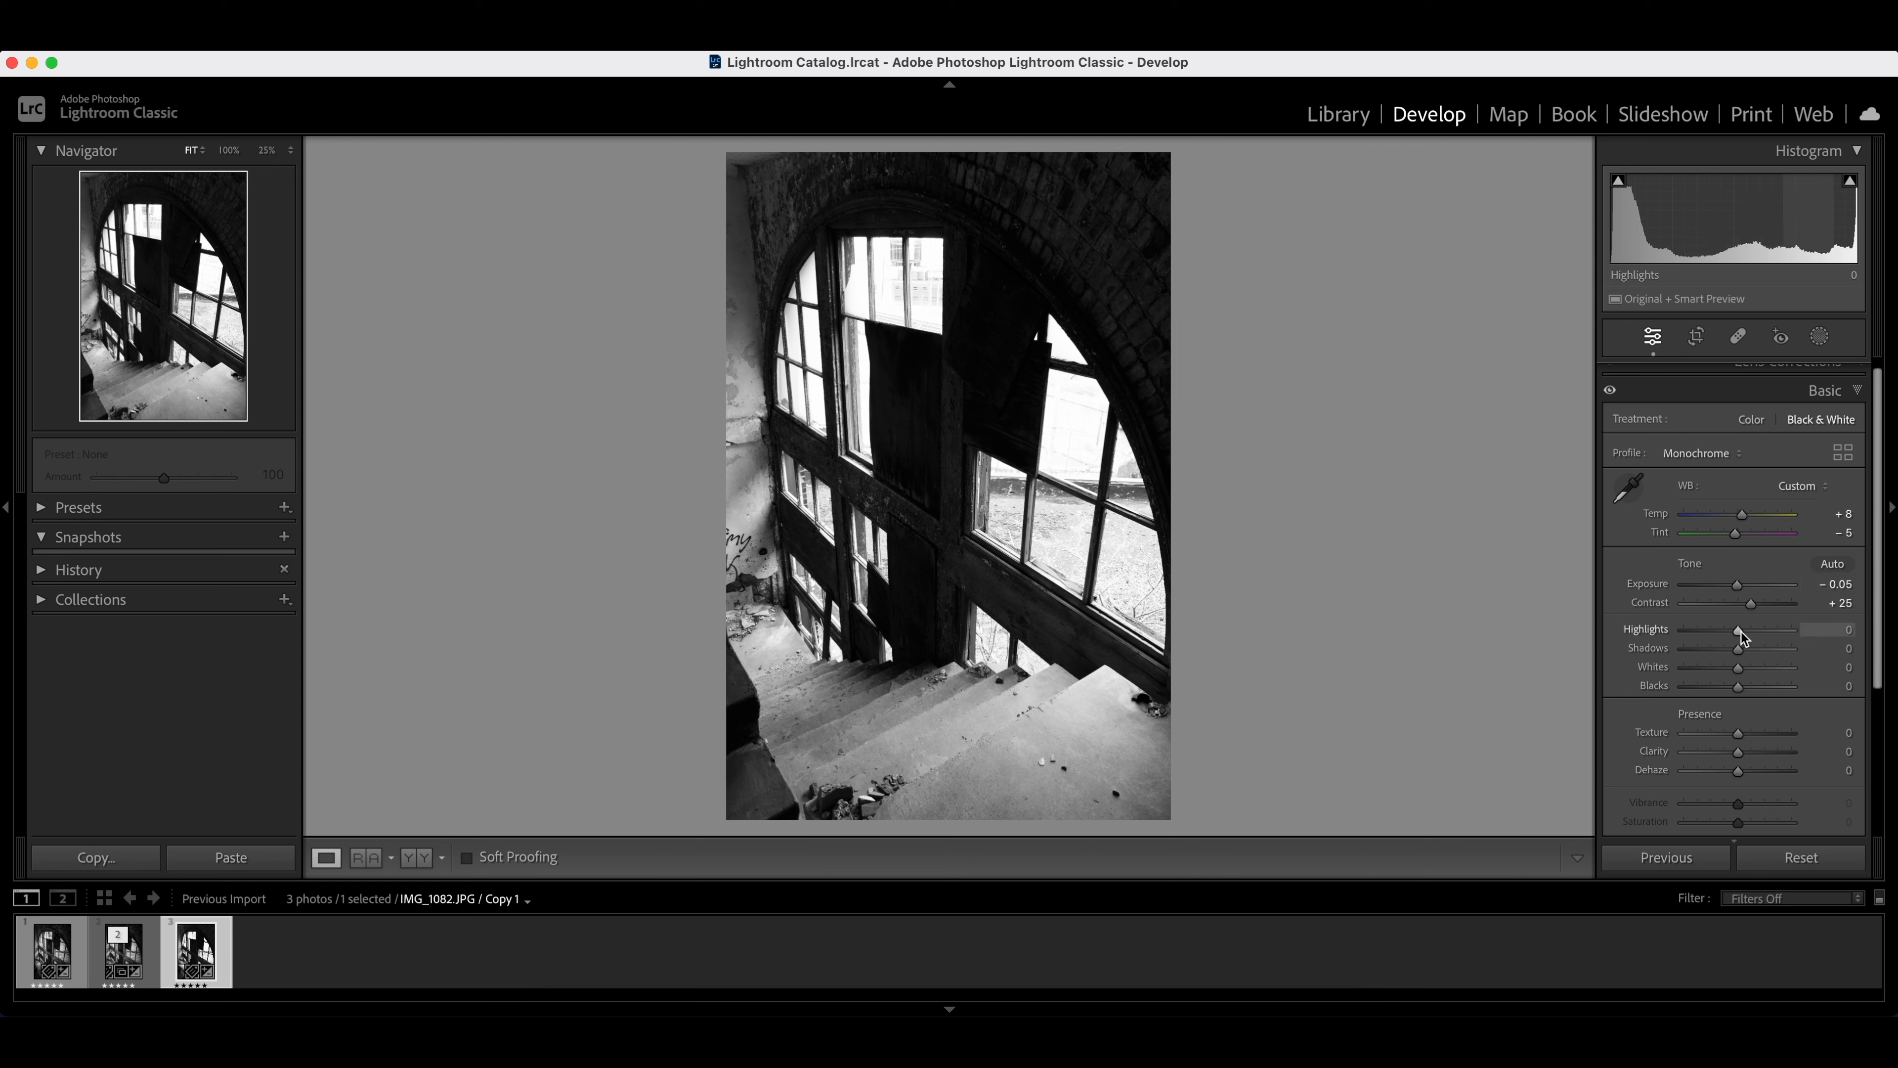
Step: Set Highlights to -89, Shadows to +94, Whites to +54 and Blacks to -28
{"action": "left_click_drag", "start_coordinate": [1742, 632], "coordinate": [1693, 634]}
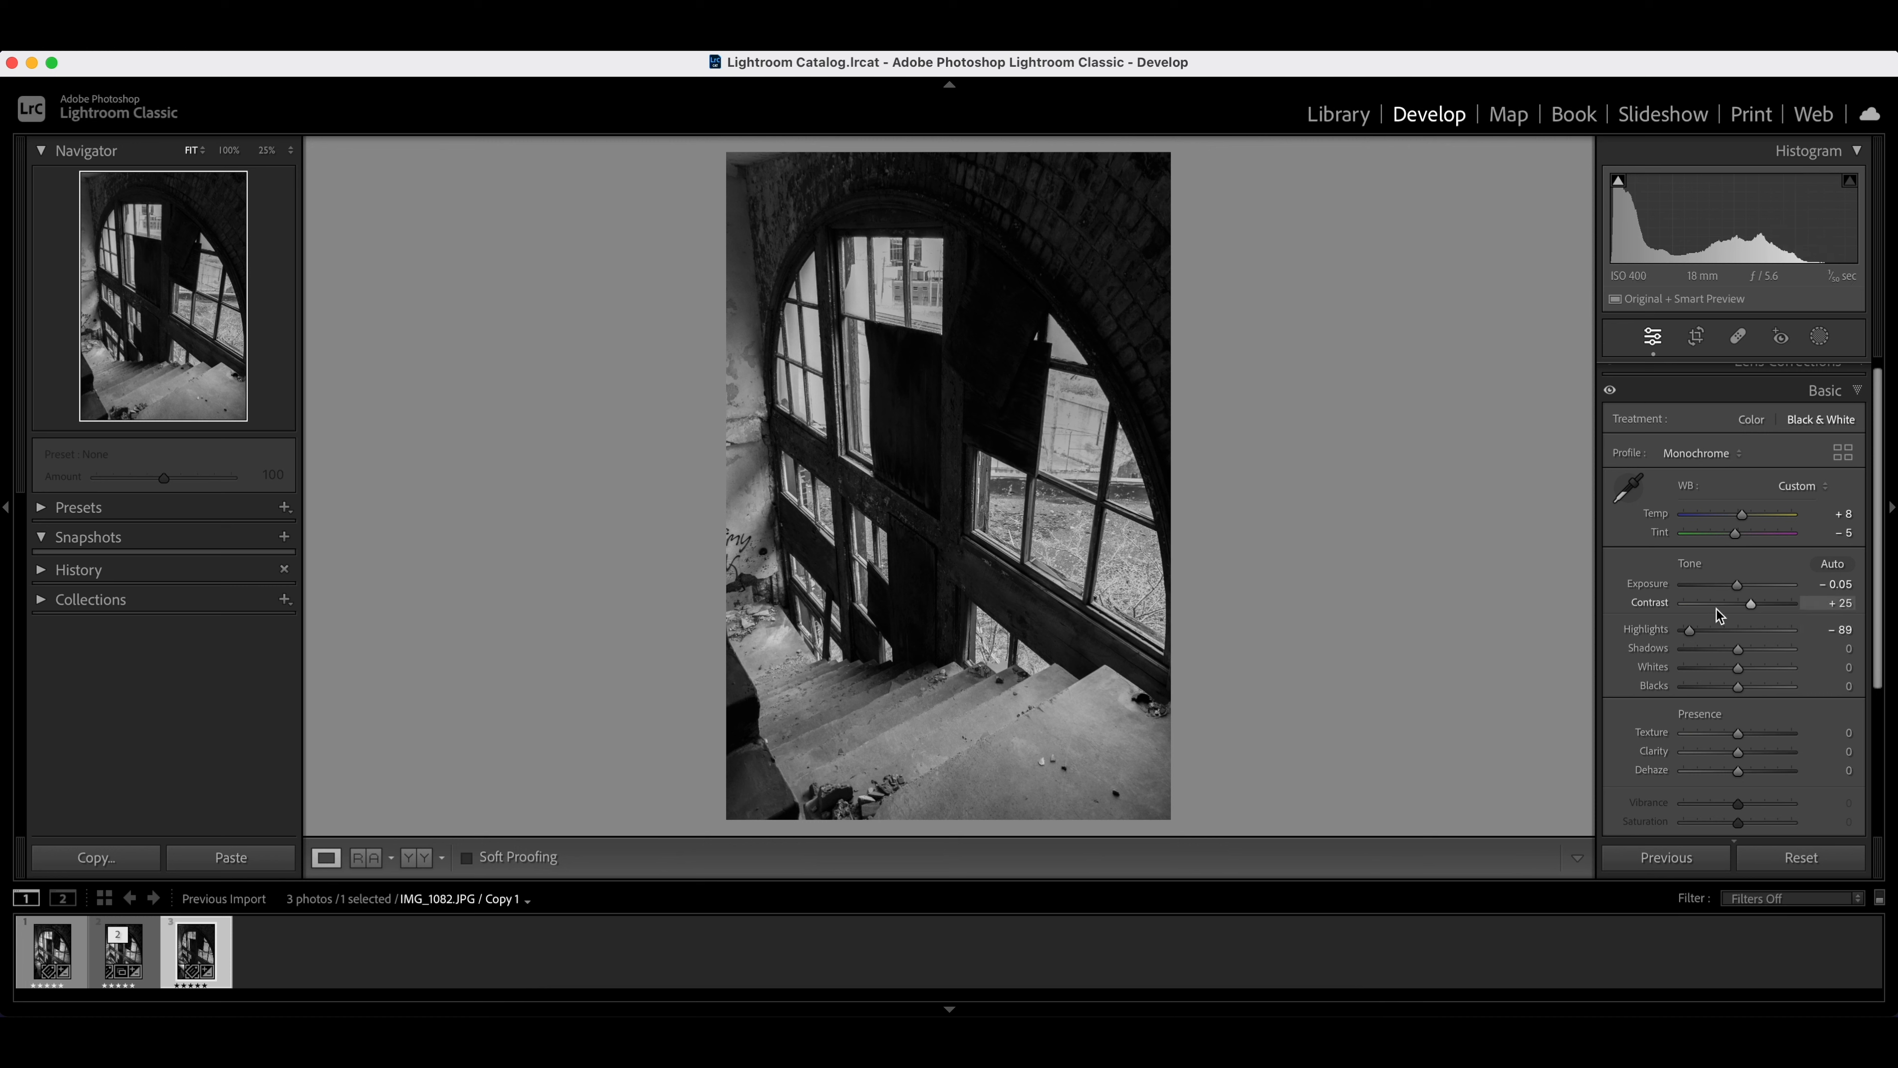
{"action": "left_click_drag", "start_coordinate": [1737, 652], "coordinate": [1790, 658]}
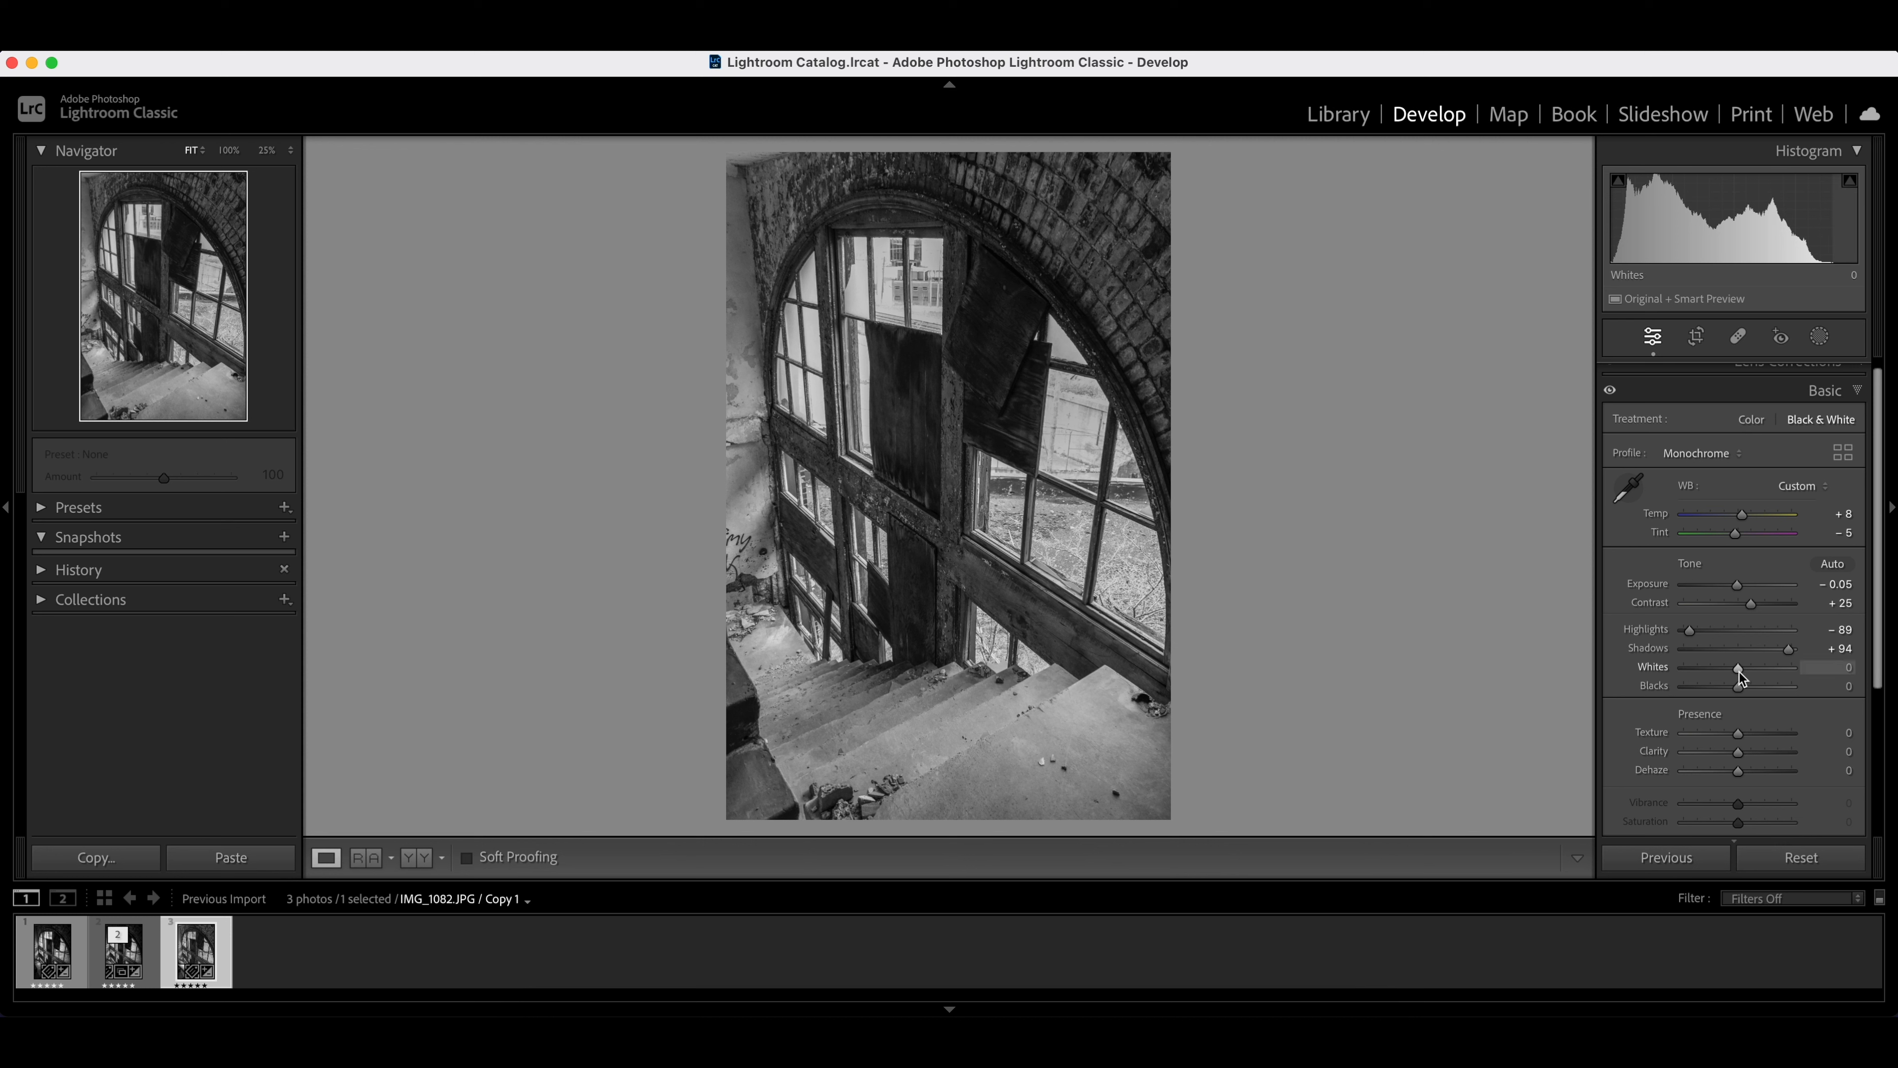
{"action": "left_click_drag", "start_coordinate": [1738, 671], "coordinate": [1769, 673]}
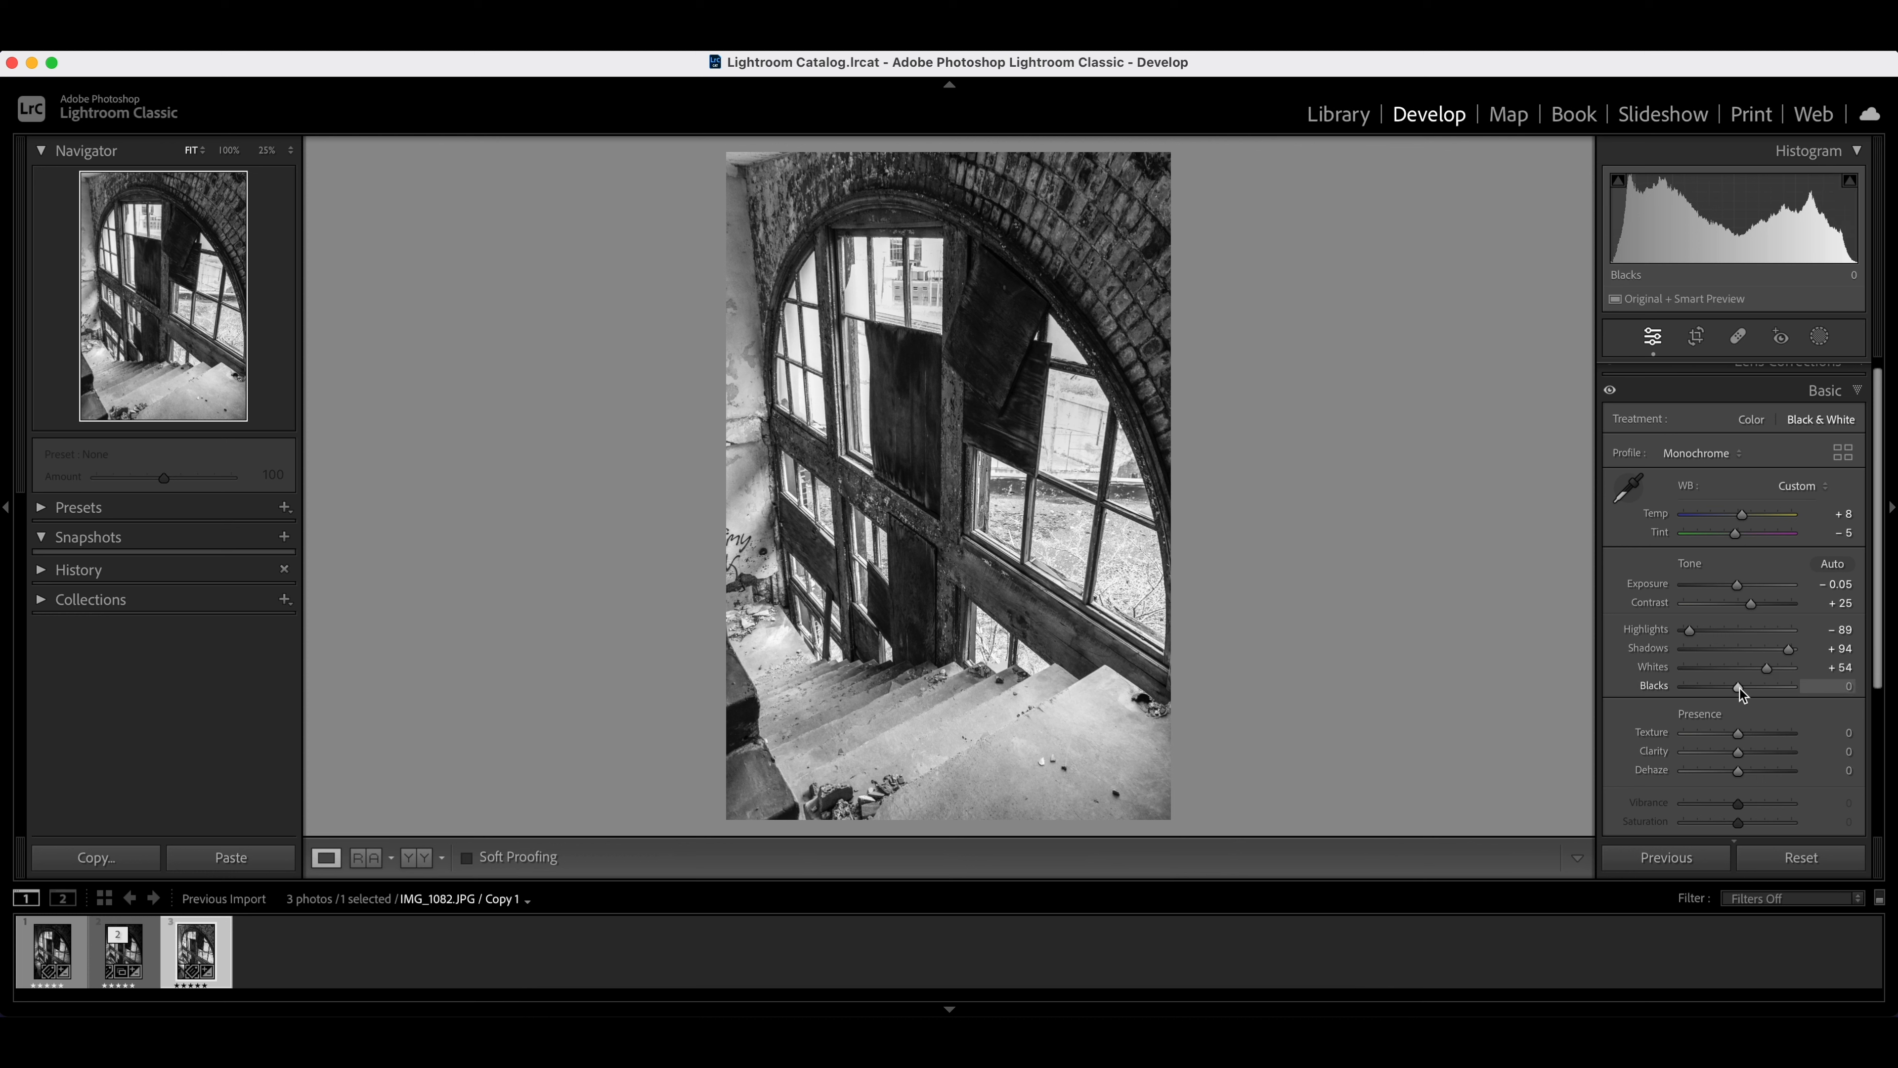
{"action": "mouse_move", "coordinate": [1739, 688]}
{"action": "left_mouse_down"}
{"action": "mouse_move", "coordinate": [1669, 689]}
{"action": "mouse_move", "coordinate": [1722, 690]}
{"action": "left_mouse_up"}
Step: Set the presence values to Texture +7, Clarity +25 and Dehaze +15
{"action": "scroll", "coordinate": [1732, 690], "scroll_direction": "down", "scroll_amount": 1}
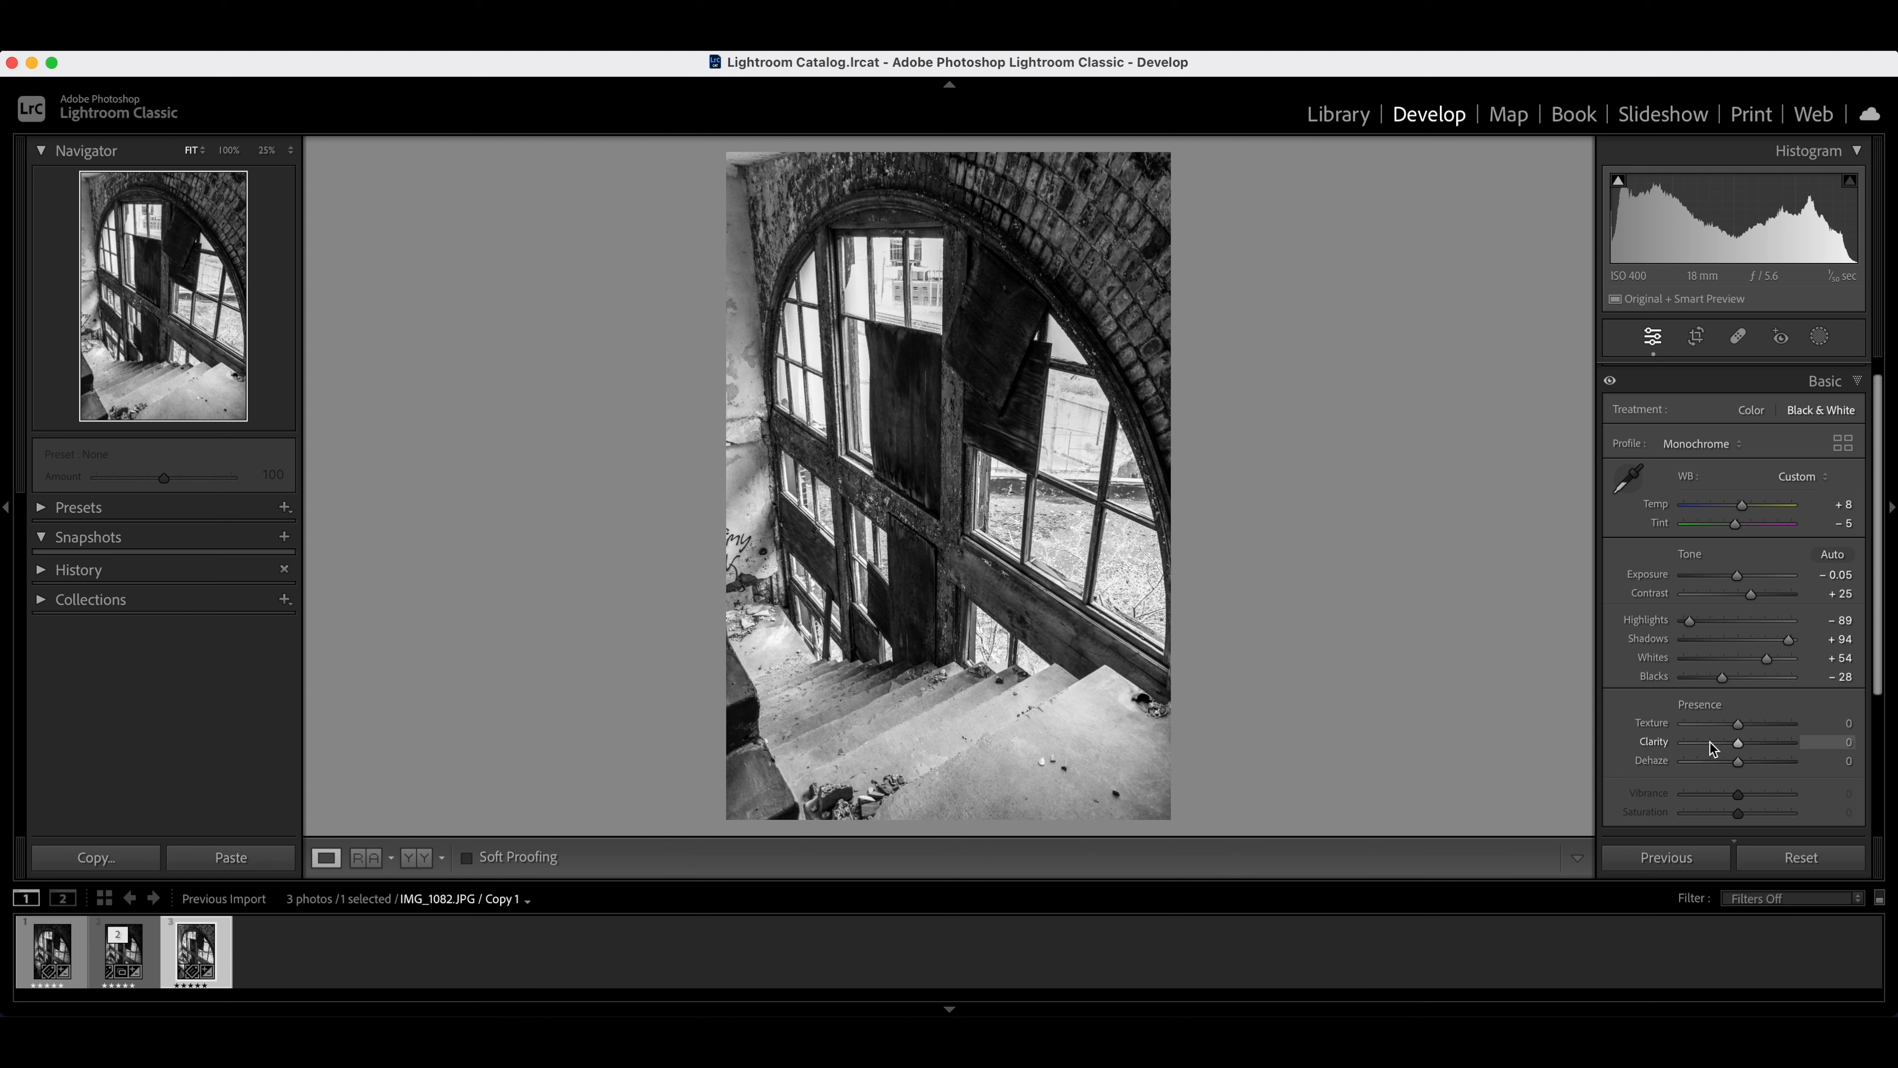
{"action": "left_click_drag", "start_coordinate": [1738, 725], "coordinate": [1742, 725]}
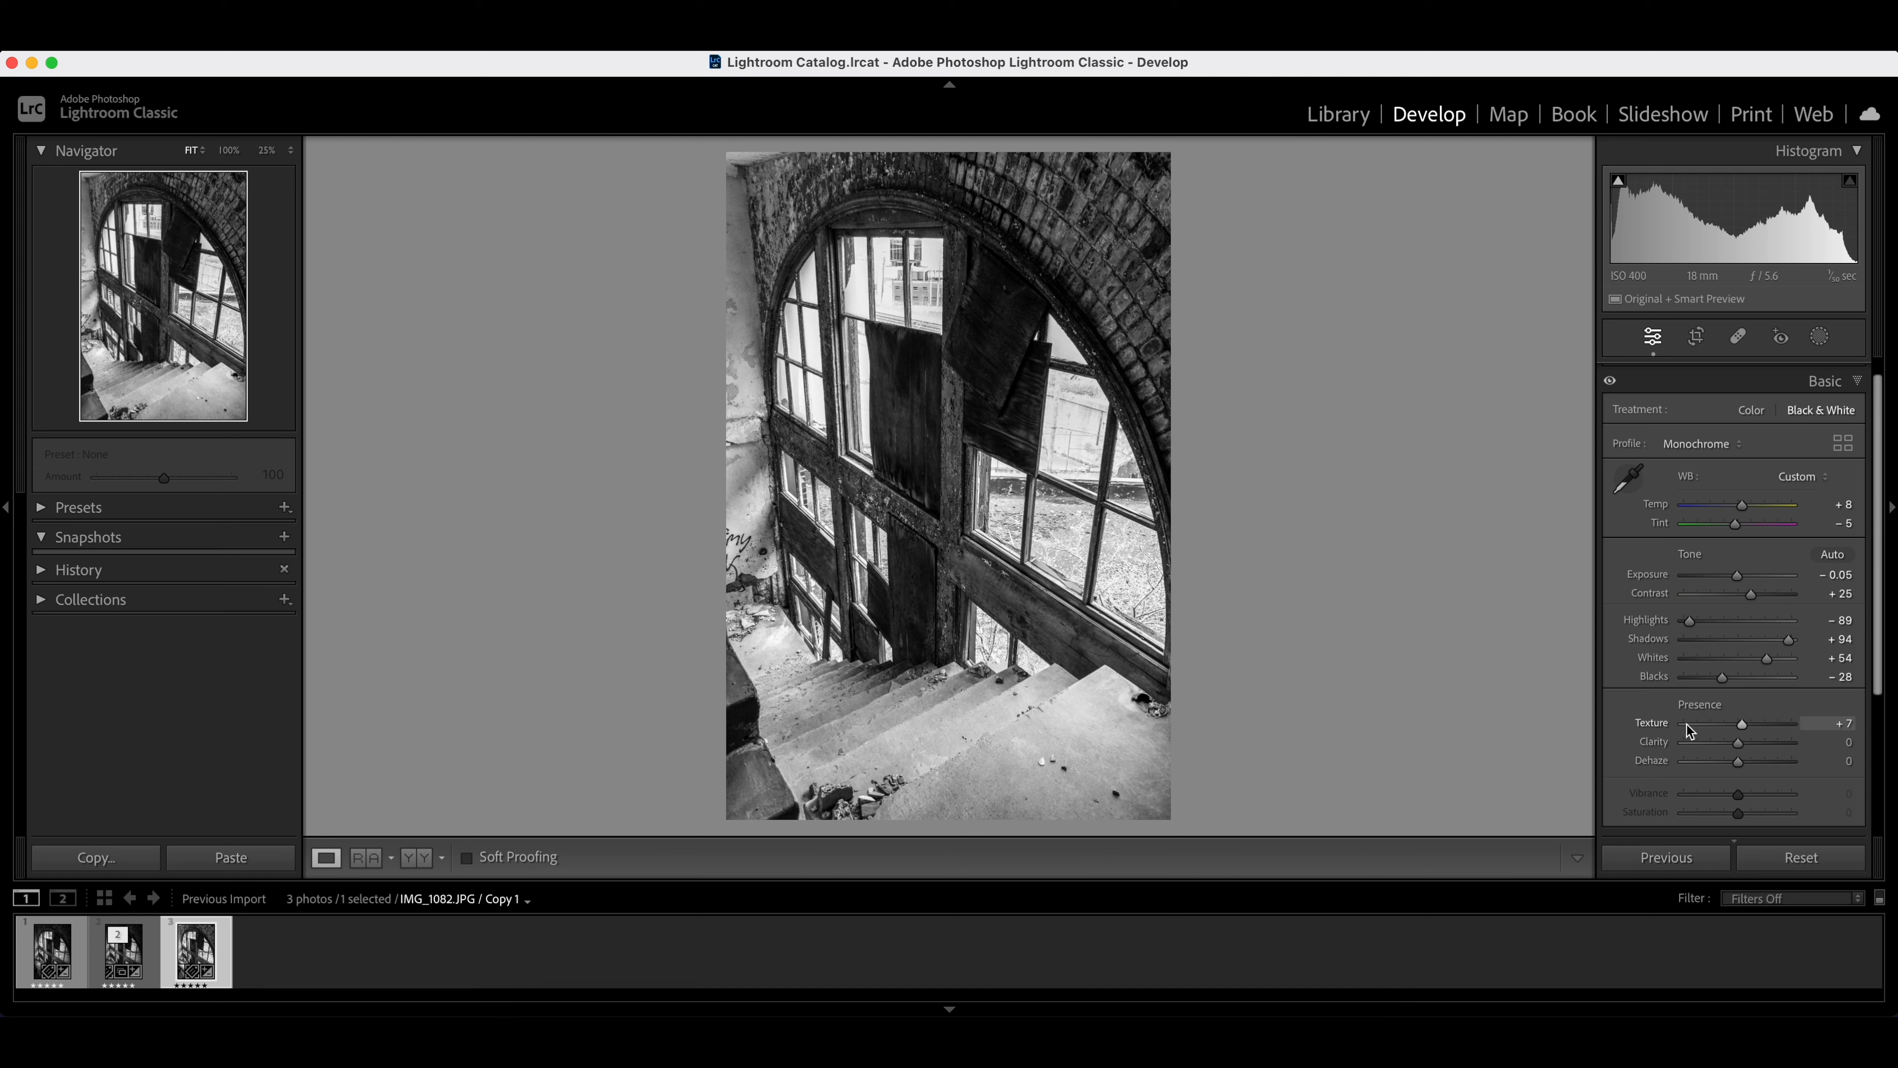
{"action": "left_click_drag", "start_coordinate": [1738, 743], "coordinate": [1747, 770]}
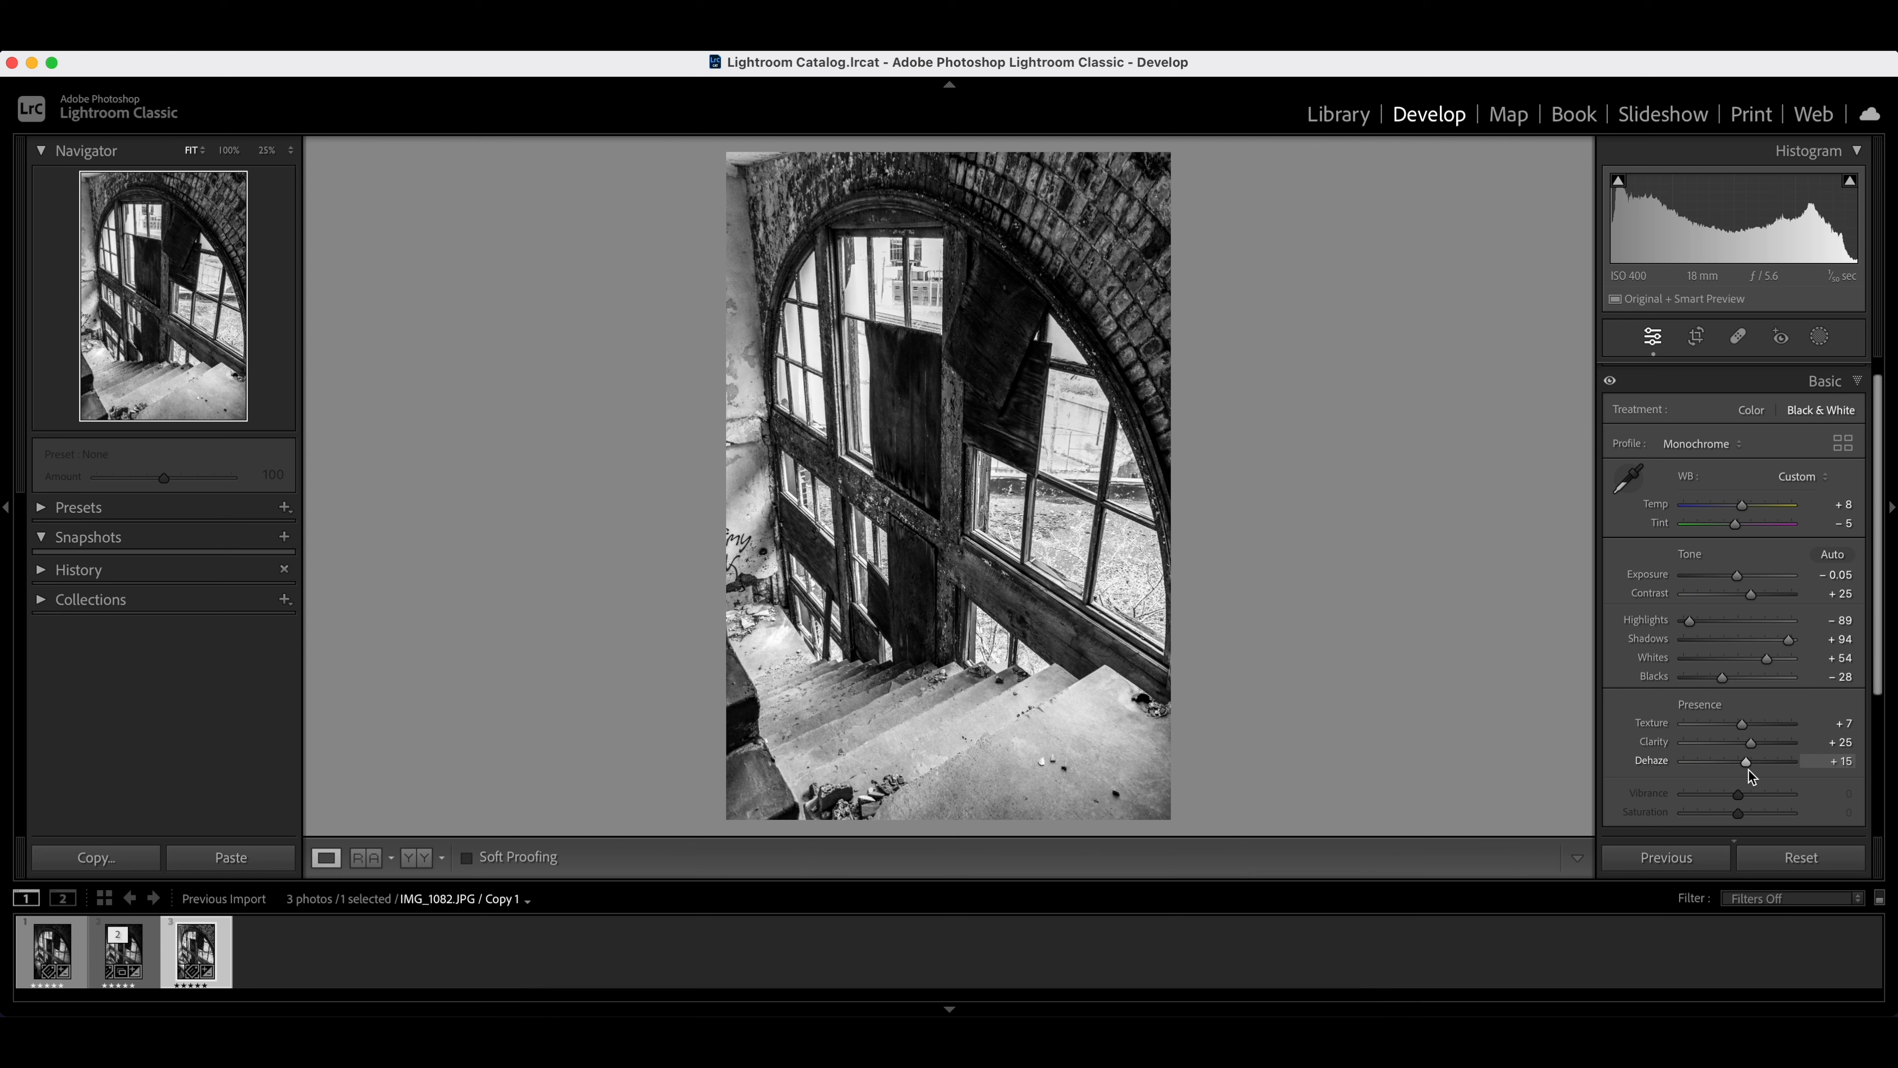
Step: Try Dehaze at the extremes of -100 and +100, and return it to a mild positive amount
{"action": "left_click_drag", "start_coordinate": [1748, 767], "coordinate": [1664, 763]}
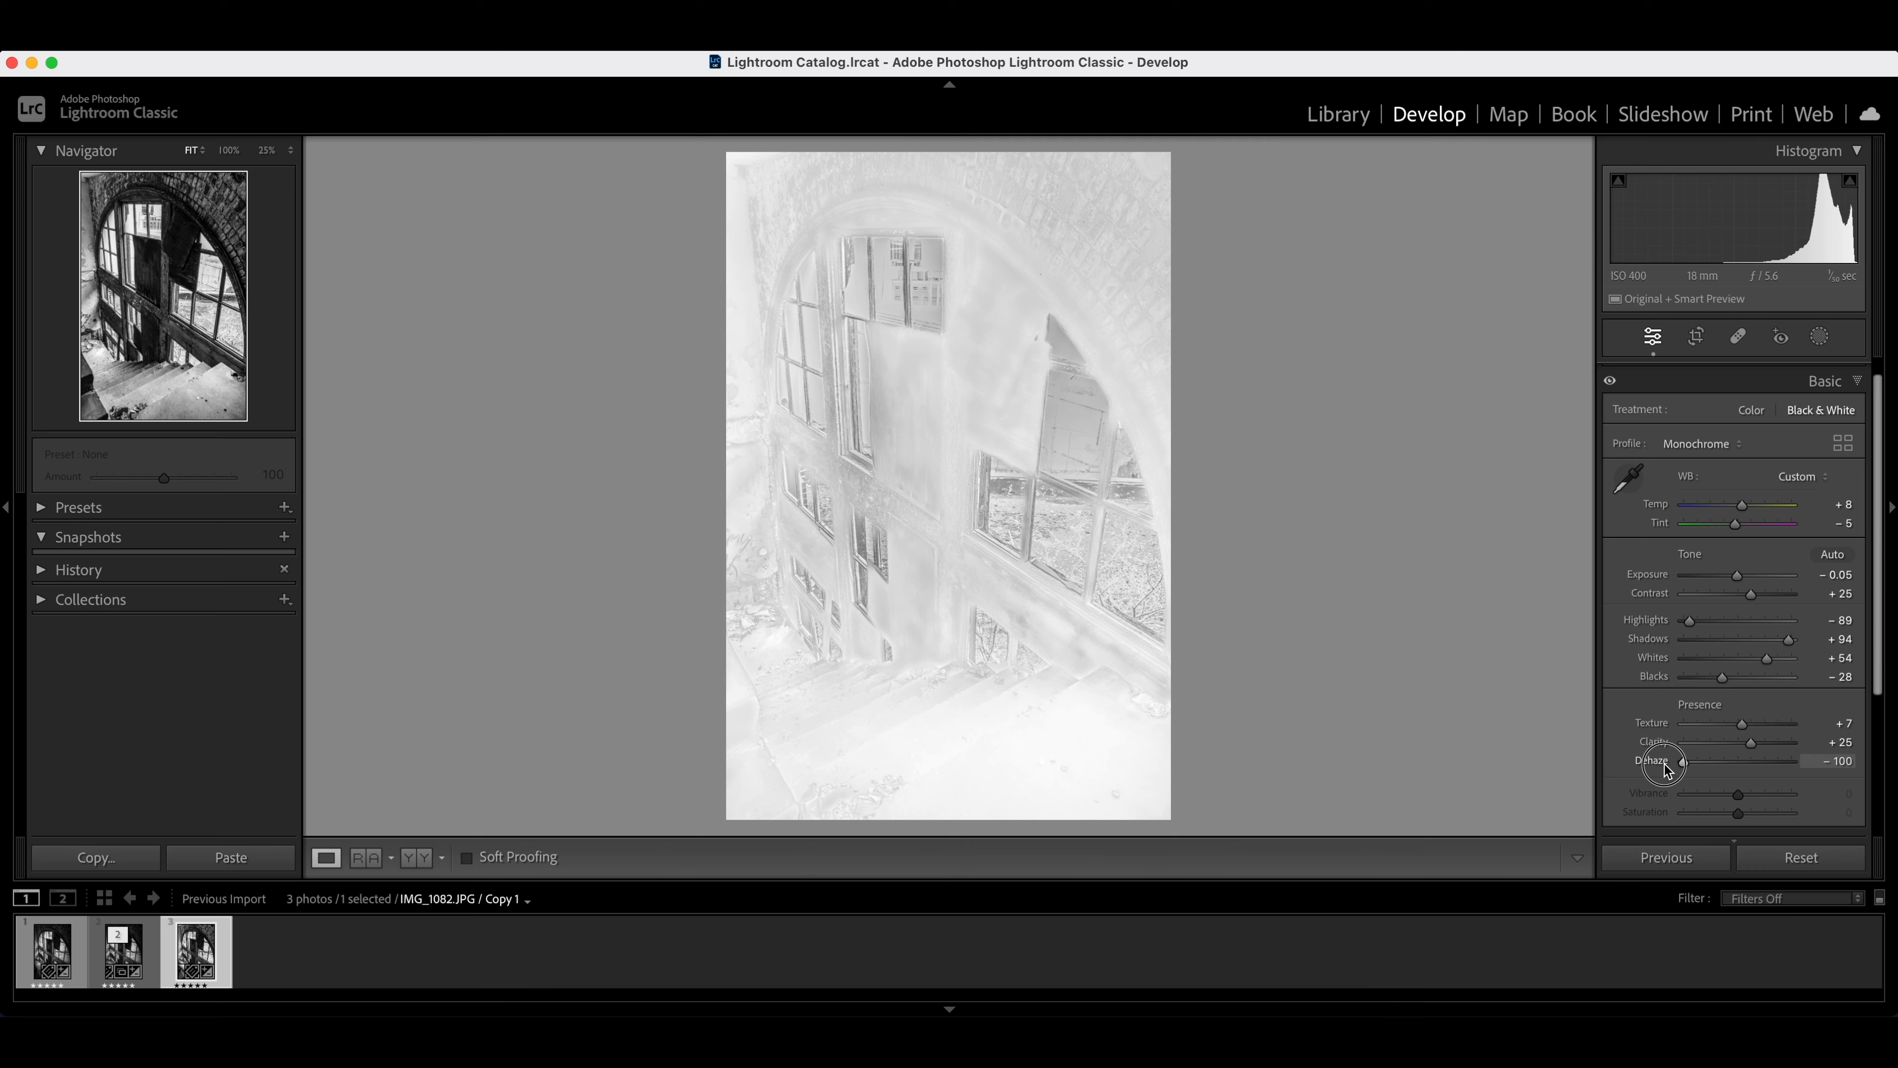
{"action": "left_click_drag", "start_coordinate": [1667, 770], "coordinate": [1856, 777]}
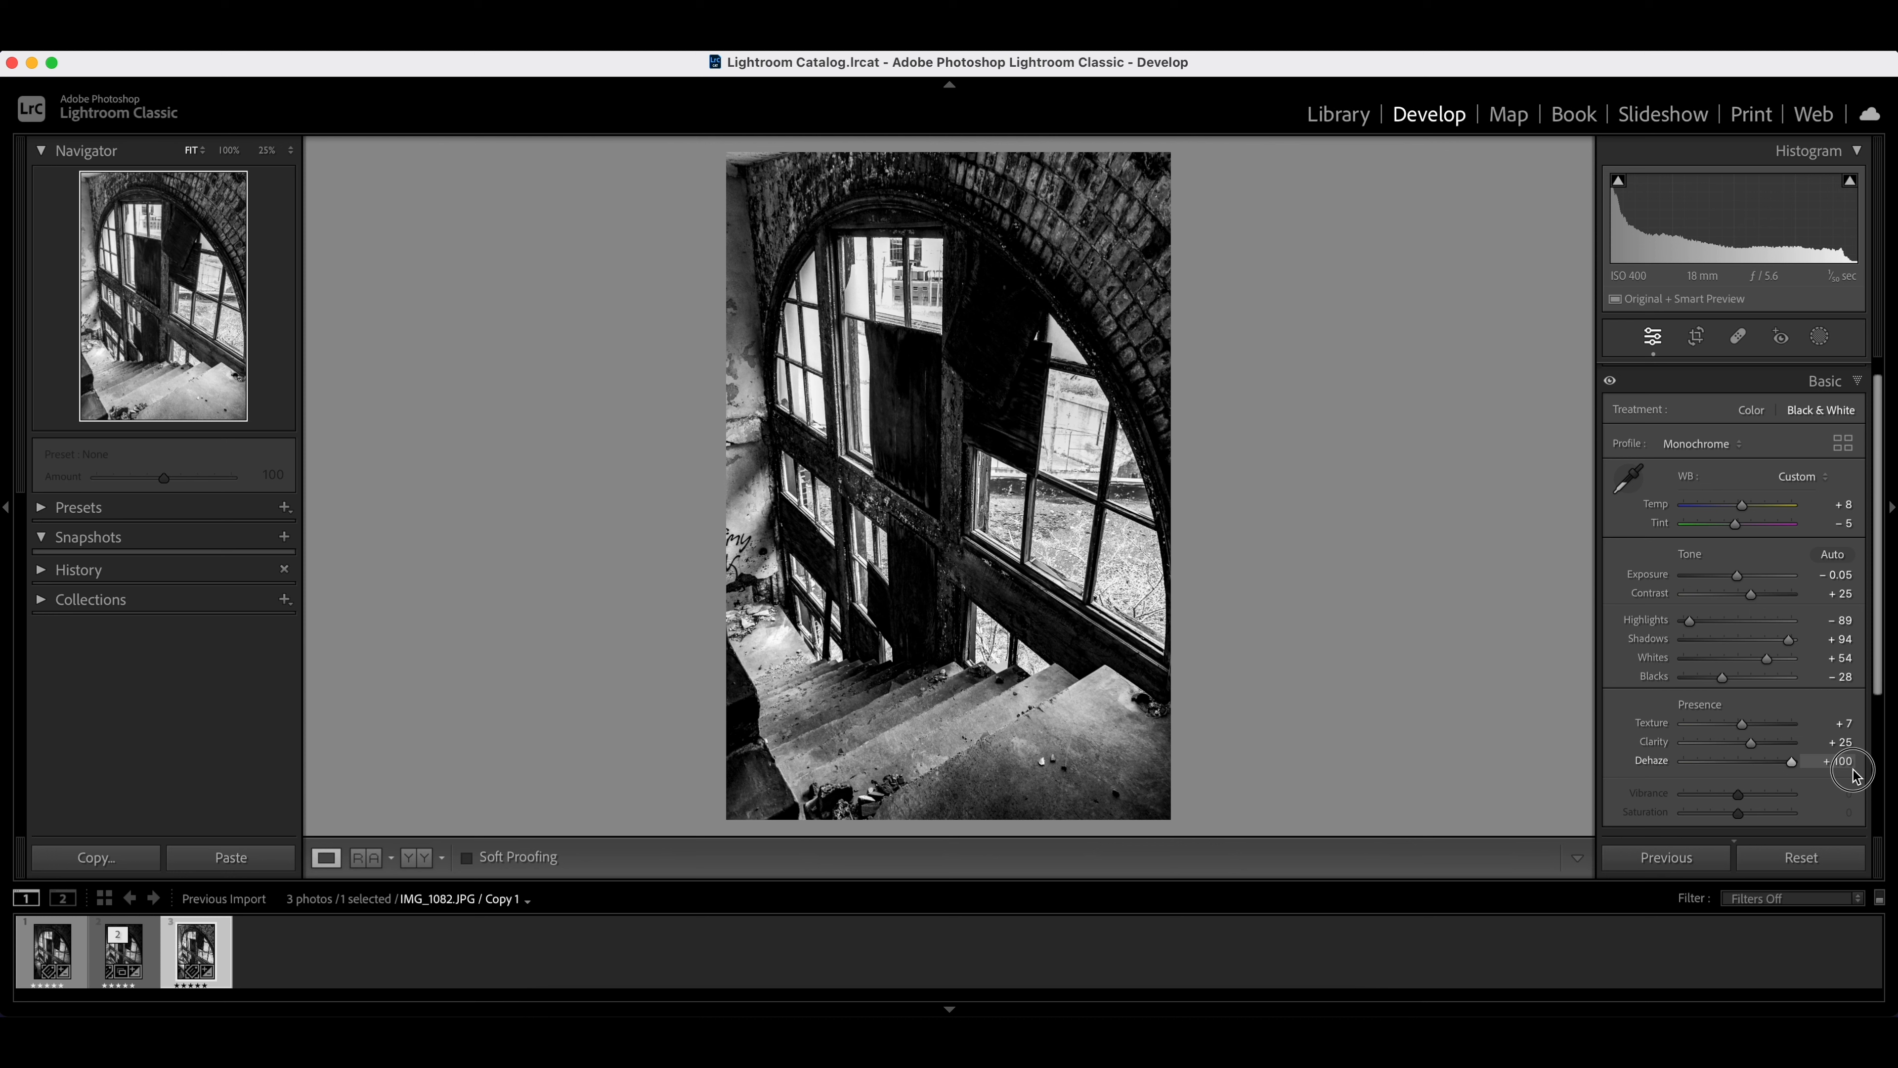
{"action": "left_click_drag", "start_coordinate": [1779, 764], "coordinate": [1747, 769]}
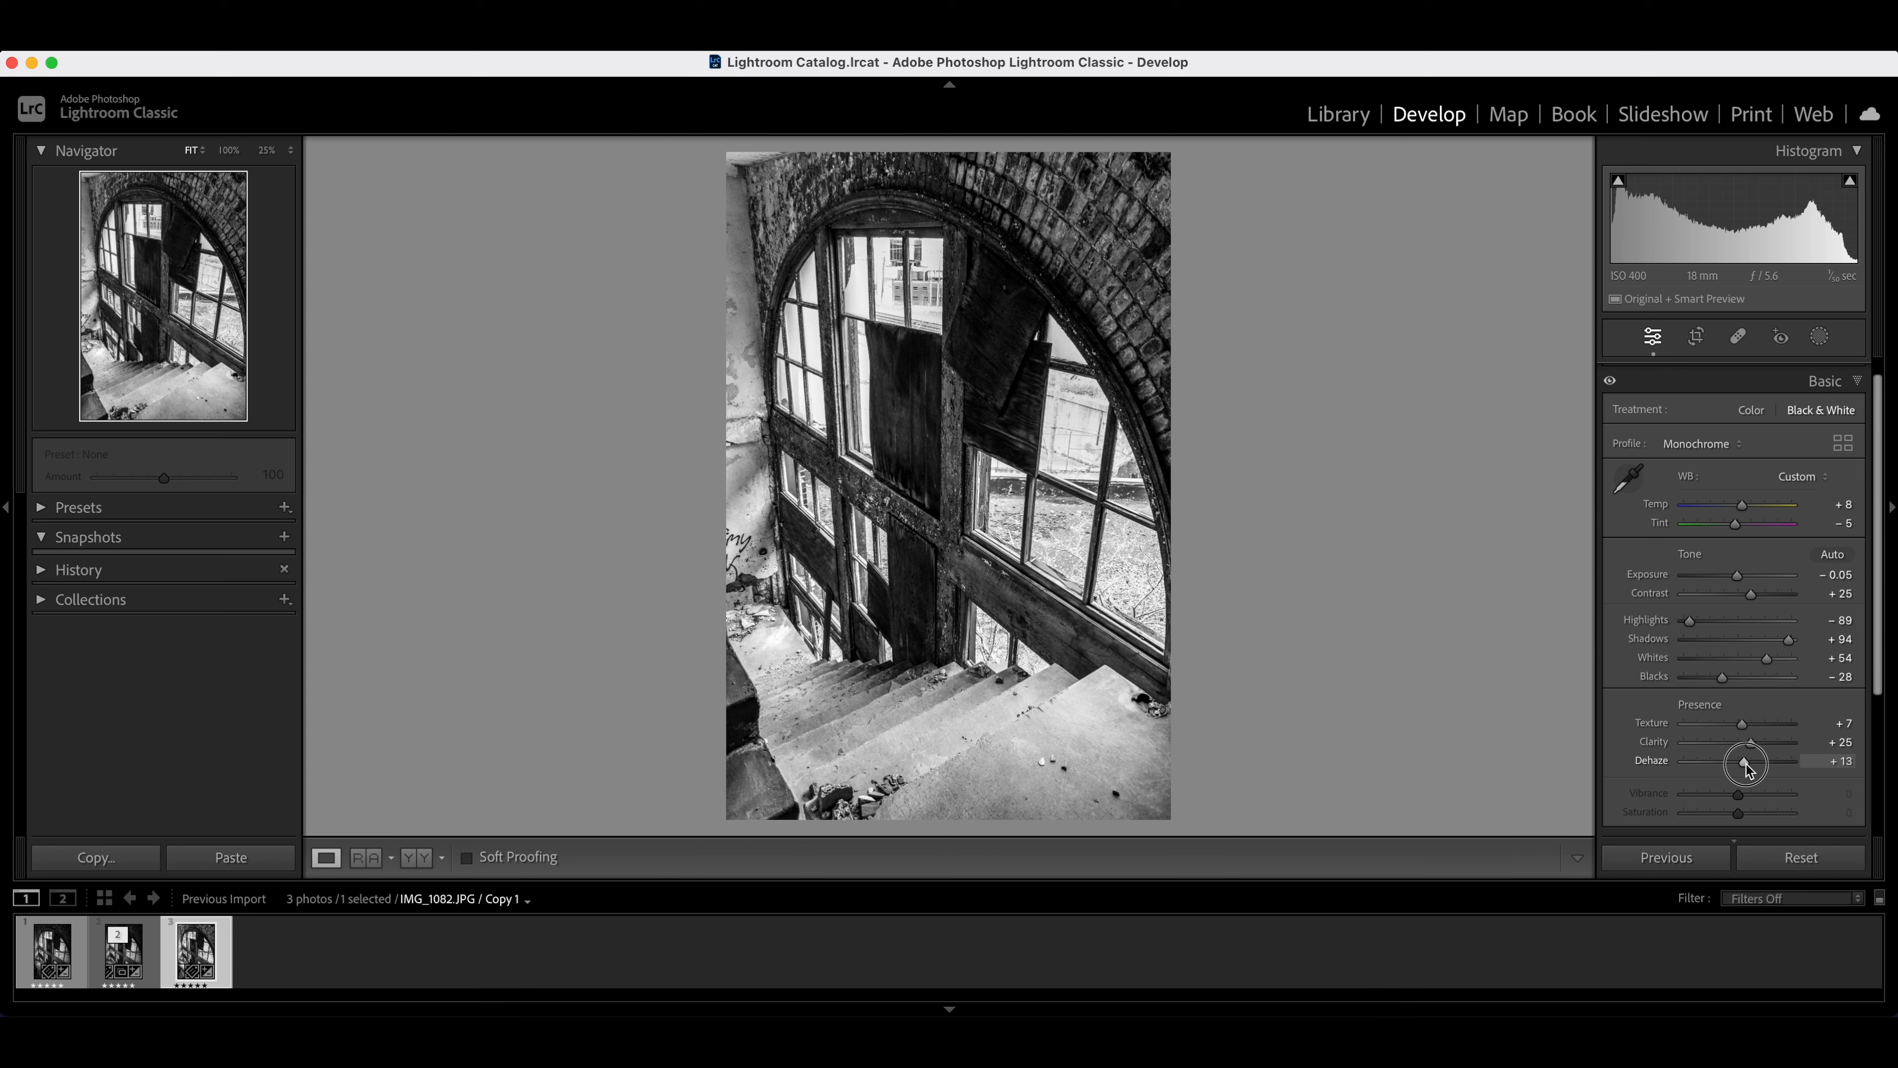
{"action": "left_click_drag", "start_coordinate": [1745, 764], "coordinate": [1748, 767]}
Step: Create a brush mask with brush size 7 and paint it over the brick wall around the arched window
{"action": "left_click", "coordinate": [1822, 344]}
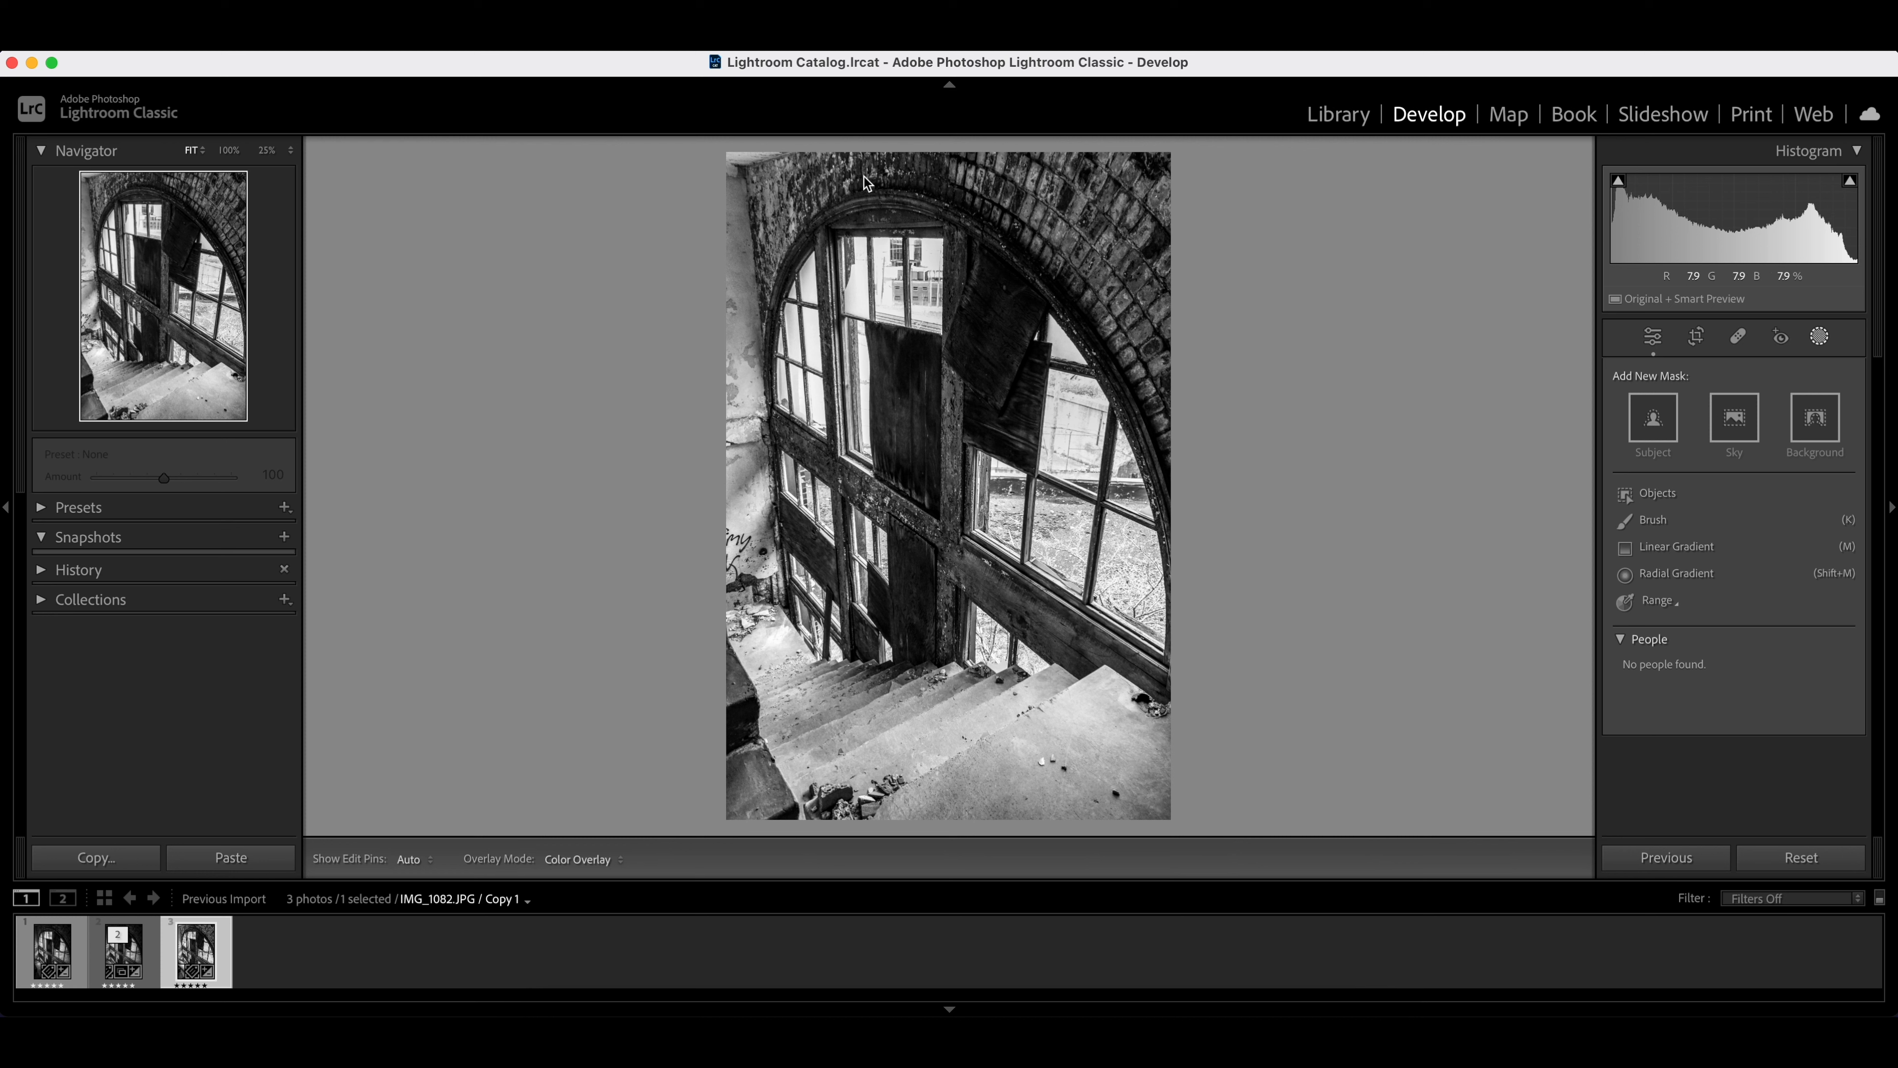
{"action": "left_click", "coordinate": [1665, 516]}
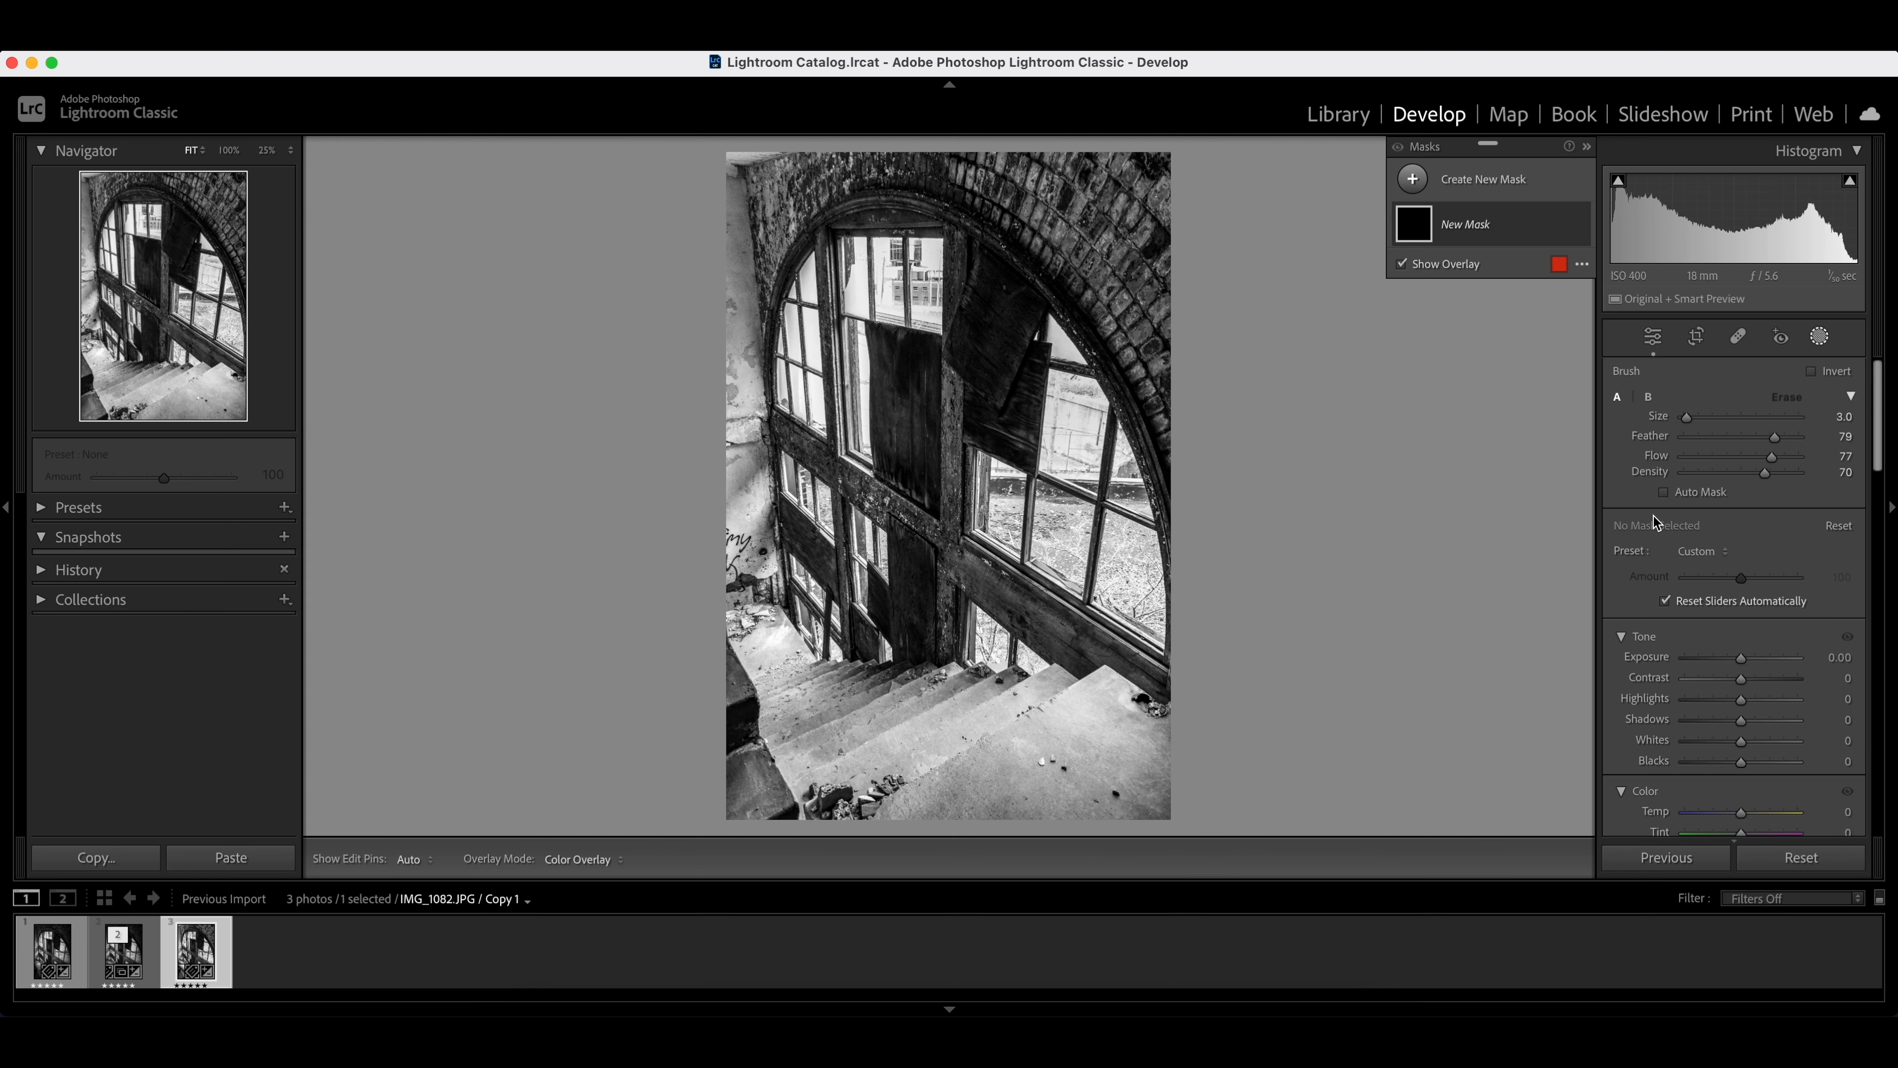
{"action": "scroll", "coordinate": [1127, 317], "scroll_direction": "up", "scroll_amount": 3}
{"action": "scroll", "coordinate": [1121, 306], "scroll_direction": "up", "scroll_amount": 1}
{"action": "mouse_move", "coordinate": [1150, 175]}
{"action": "left_mouse_down"}
{"action": "mouse_move", "coordinate": [731, 159]}
{"action": "mouse_move", "coordinate": [757, 188]}
{"action": "mouse_move", "coordinate": [768, 287]}
{"action": "mouse_move", "coordinate": [786, 215]}
{"action": "mouse_move", "coordinate": [831, 180]}
{"action": "mouse_move", "coordinate": [760, 182]}
{"action": "mouse_move", "coordinate": [982, 177]}
{"action": "mouse_move", "coordinate": [1126, 273]}
{"action": "mouse_move", "coordinate": [986, 191]}
{"action": "mouse_move", "coordinate": [1147, 320]}
{"action": "mouse_move", "coordinate": [1098, 232]}
{"action": "mouse_move", "coordinate": [1178, 375]}
{"action": "mouse_move", "coordinate": [1035, 211]}
{"action": "mouse_move", "coordinate": [1158, 355]}
{"action": "mouse_move", "coordinate": [1179, 495]}
{"action": "left_mouse_up"}
{"action": "mouse_move", "coordinate": [1147, 353]}
{"action": "left_mouse_down"}
{"action": "mouse_move", "coordinate": [1086, 254]}
{"action": "mouse_move", "coordinate": [1178, 382]}
{"action": "mouse_move", "coordinate": [1036, 201]}
{"action": "mouse_move", "coordinate": [976, 166]}
{"action": "mouse_move", "coordinate": [961, 161]}
{"action": "mouse_move", "coordinate": [1016, 208]}
{"action": "mouse_move", "coordinate": [968, 170]}
{"action": "mouse_move", "coordinate": [849, 155]}
{"action": "mouse_move", "coordinate": [782, 193]}
{"action": "mouse_move", "coordinate": [767, 182]}
{"action": "mouse_move", "coordinate": [1185, 180]}
{"action": "left_mouse_up"}
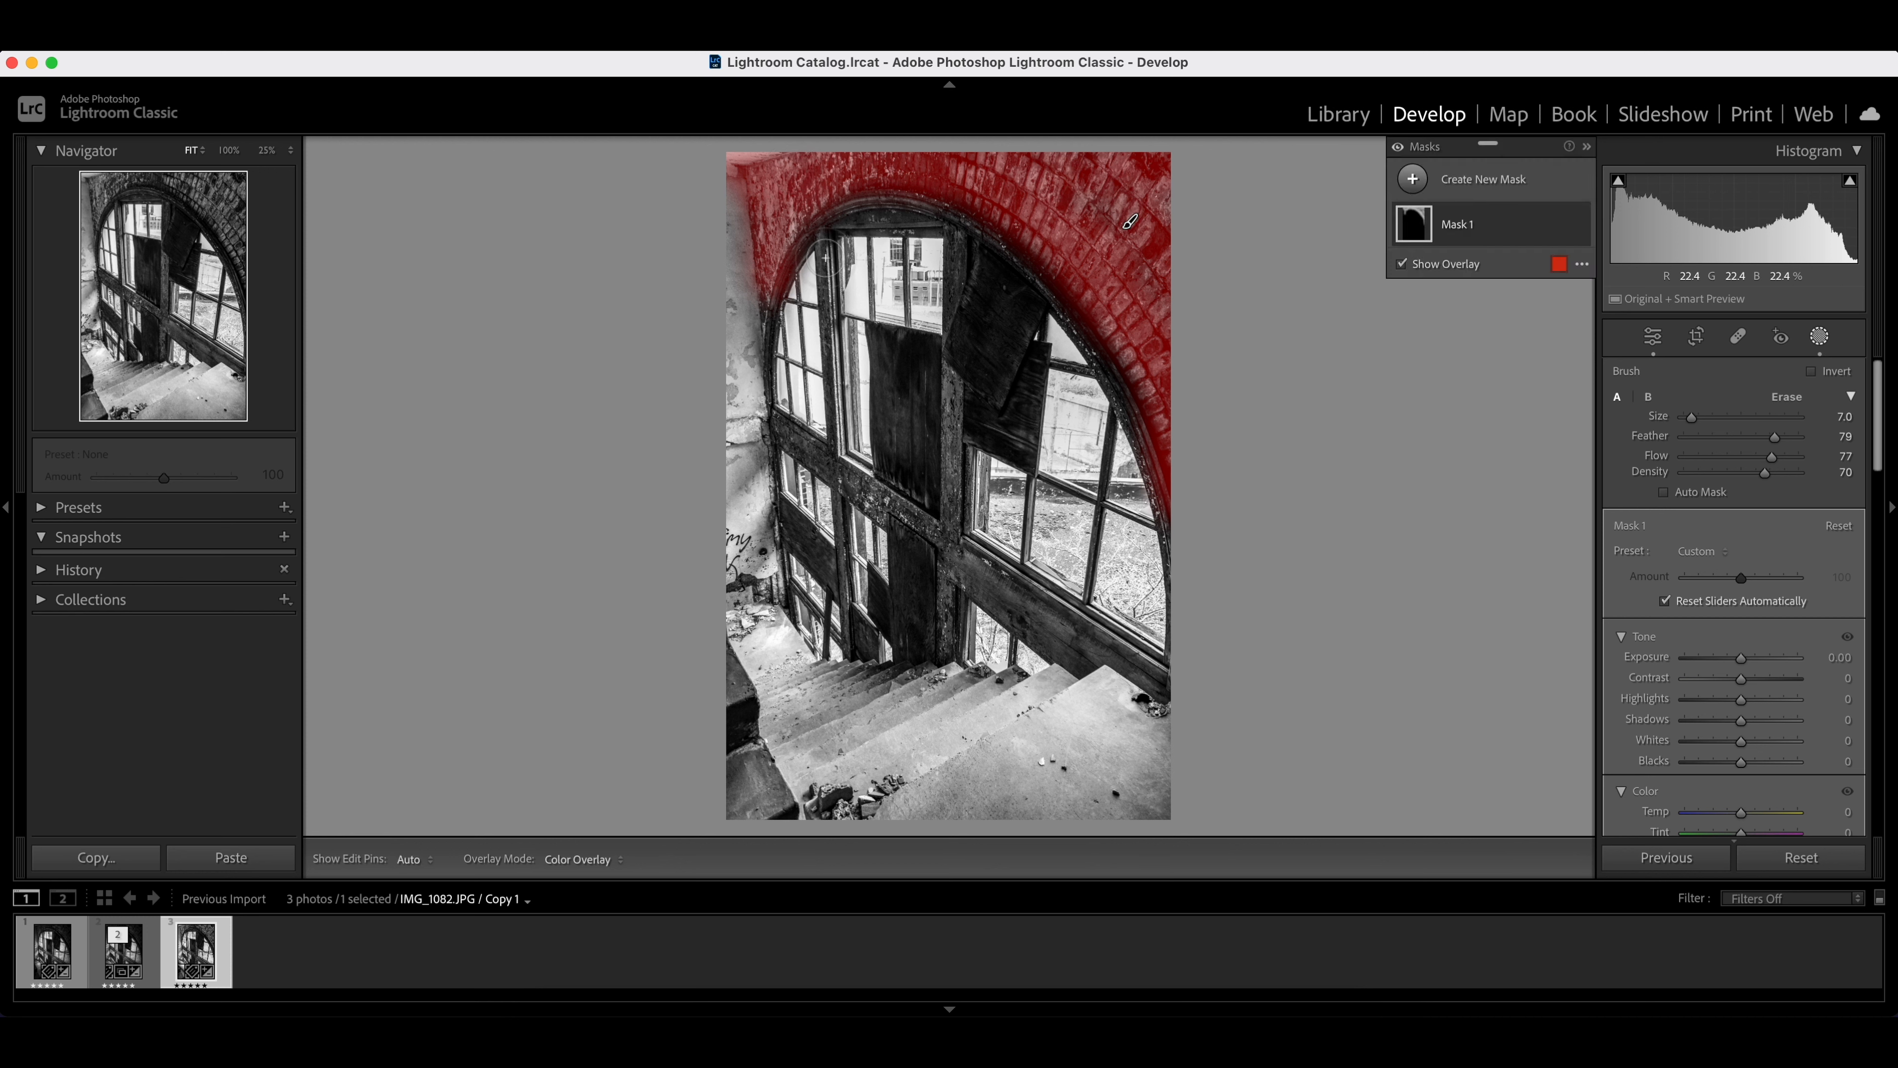
Step: Reduce the brush size to 4 and extend Mask 1 over the wooden vertical posts and diagonal crossbeam of the arched window
{"action": "scroll", "coordinate": [824, 256], "scroll_direction": "down", "scroll_amount": 3}
{"action": "mouse_move", "coordinate": [825, 256]}
{"action": "left_mouse_down"}
{"action": "mouse_move", "coordinate": [832, 241]}
{"action": "mouse_move", "coordinate": [835, 472]}
{"action": "mouse_move", "coordinate": [832, 243]}
{"action": "left_mouse_up"}
{"action": "mouse_move", "coordinate": [780, 427]}
{"action": "left_mouse_down"}
{"action": "mouse_move", "coordinate": [904, 527]}
{"action": "mouse_move", "coordinate": [844, 475]}
{"action": "mouse_move", "coordinate": [956, 540]}
{"action": "mouse_move", "coordinate": [941, 639]}
{"action": "mouse_move", "coordinate": [953, 232]}
{"action": "mouse_move", "coordinate": [953, 309]}
{"action": "mouse_move", "coordinate": [938, 250]}
{"action": "mouse_move", "coordinate": [890, 221]}
{"action": "mouse_move", "coordinate": [822, 225]}
{"action": "mouse_move", "coordinate": [949, 224]}
{"action": "mouse_move", "coordinate": [829, 228]}
{"action": "mouse_move", "coordinate": [934, 228]}
{"action": "mouse_move", "coordinate": [908, 224]}
{"action": "left_mouse_up"}
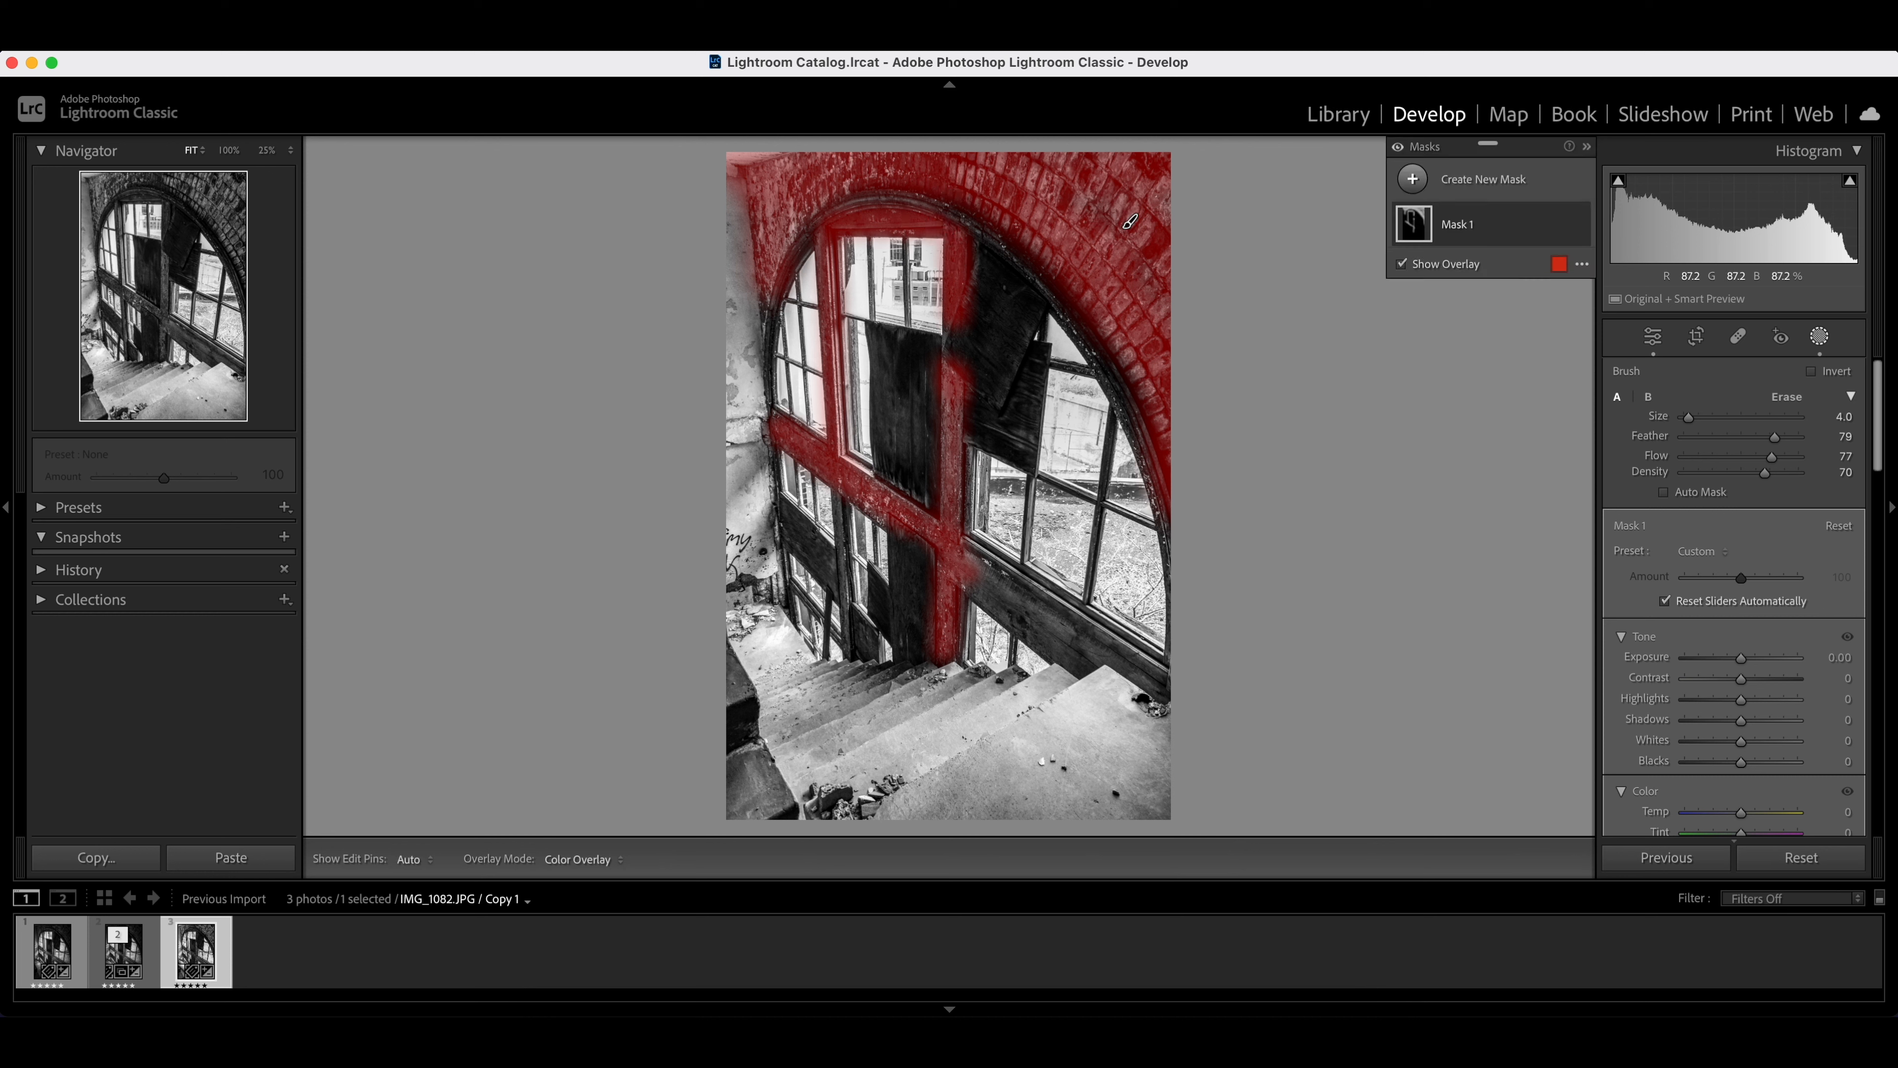
{"action": "mouse_move", "coordinate": [980, 588]}
{"action": "left_mouse_down"}
{"action": "mouse_move", "coordinate": [954, 555]}
{"action": "mouse_move", "coordinate": [1034, 638]}
{"action": "mouse_move", "coordinate": [978, 579]}
{"action": "mouse_move", "coordinate": [1051, 614]}
{"action": "mouse_move", "coordinate": [953, 550]}
{"action": "mouse_move", "coordinate": [1012, 597]}
{"action": "mouse_move", "coordinate": [976, 570]}
{"action": "left_mouse_up"}
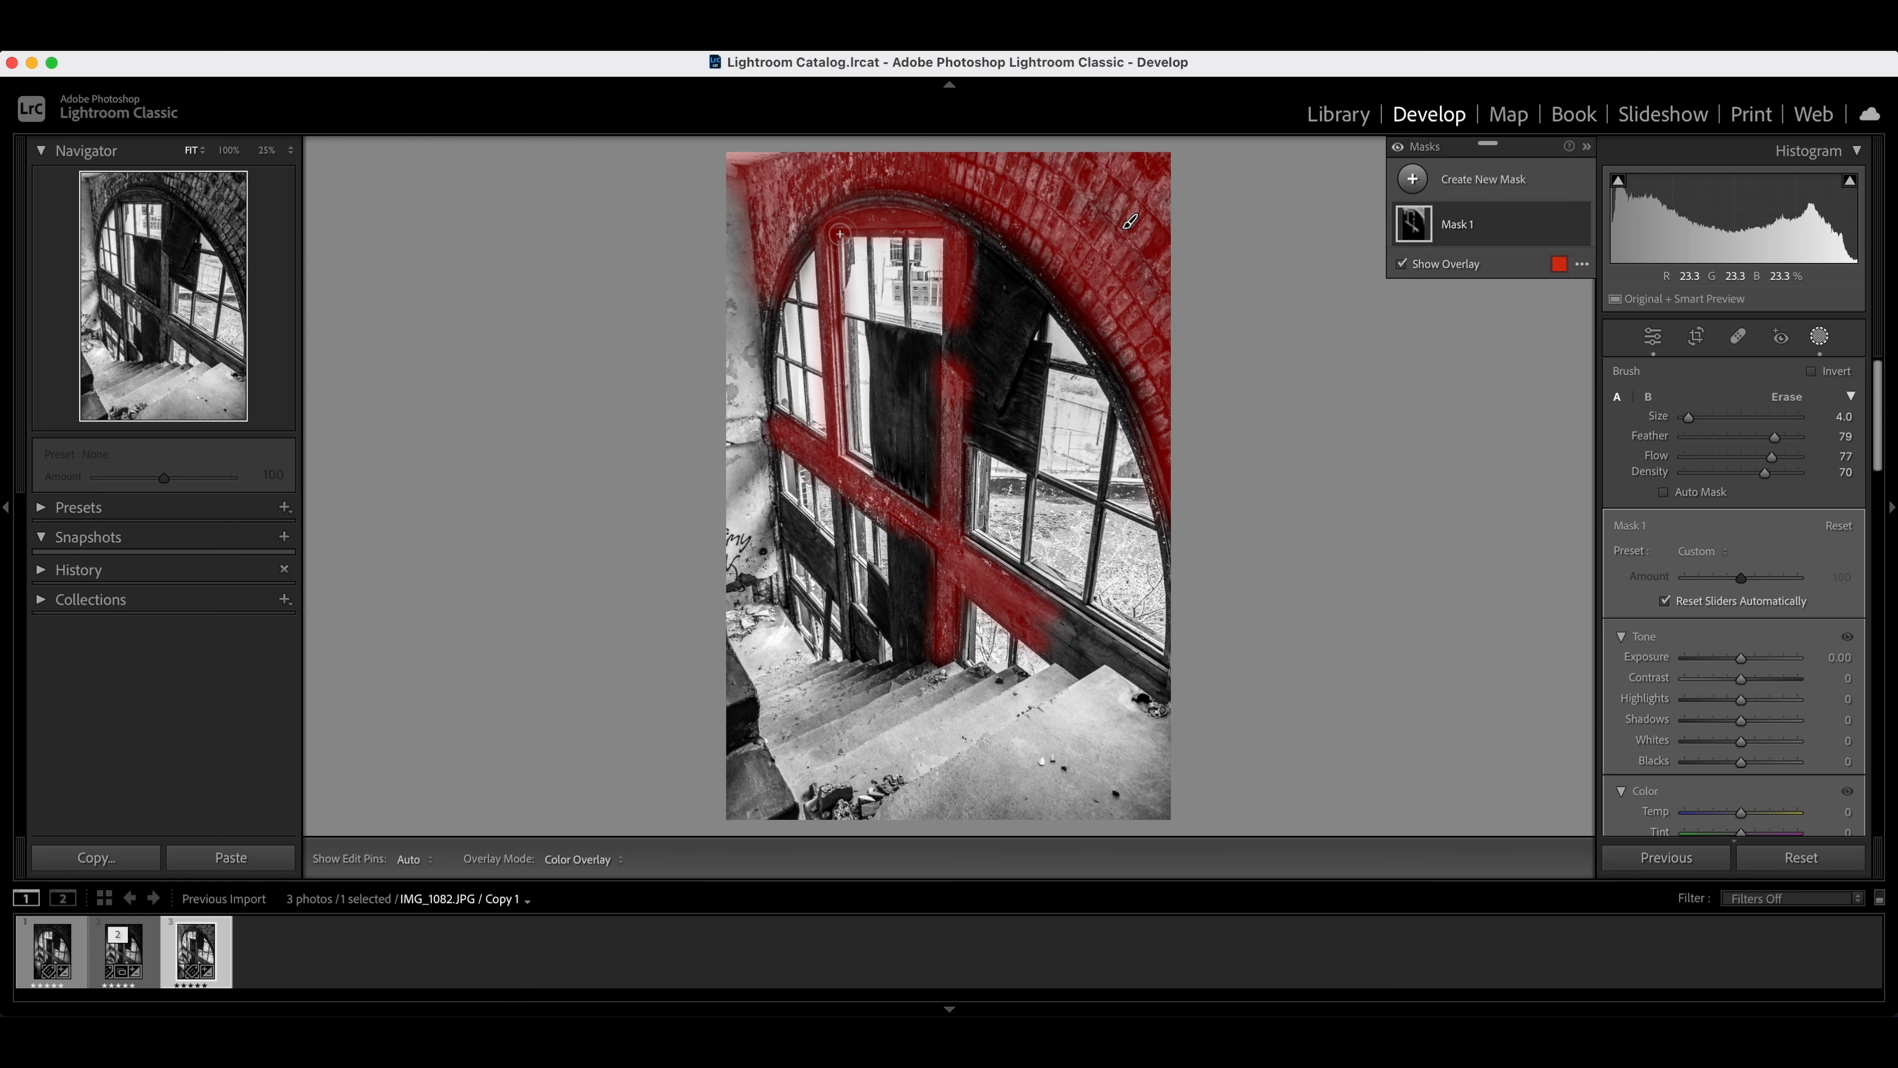
{"action": "mouse_move", "coordinate": [837, 225]}
{"action": "left_mouse_down"}
{"action": "mouse_move", "coordinate": [822, 200]}
{"action": "mouse_move", "coordinate": [967, 174]}
{"action": "mouse_move", "coordinate": [1187, 285]}
{"action": "left_mouse_up"}
{"action": "mouse_move", "coordinate": [842, 508]}
{"action": "left_mouse_down"}
{"action": "mouse_move", "coordinate": [853, 651]}
{"action": "mouse_move", "coordinate": [858, 535]}
{"action": "left_mouse_up"}
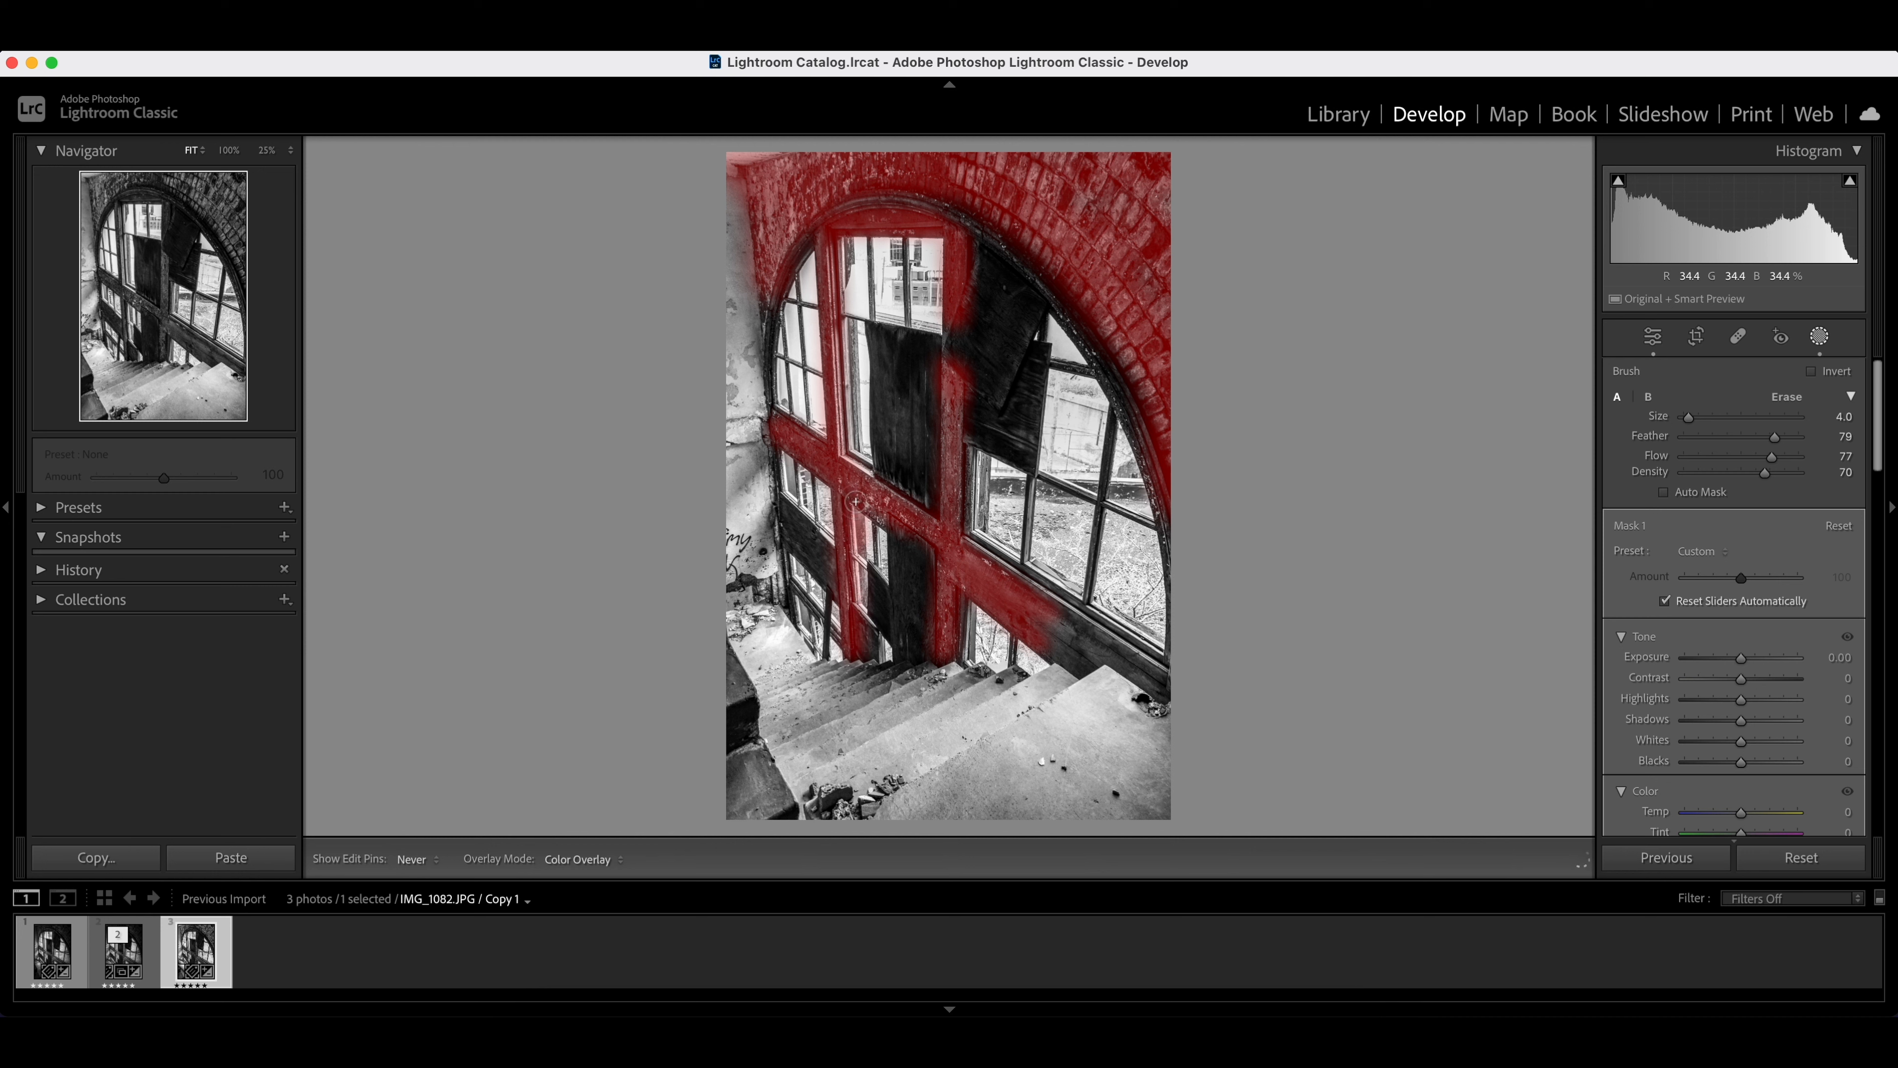
{"action": "mouse_move", "coordinate": [850, 441]}
{"action": "left_mouse_down"}
{"action": "mouse_move", "coordinate": [850, 239]}
{"action": "mouse_move", "coordinate": [849, 287]}
{"action": "left_mouse_up"}
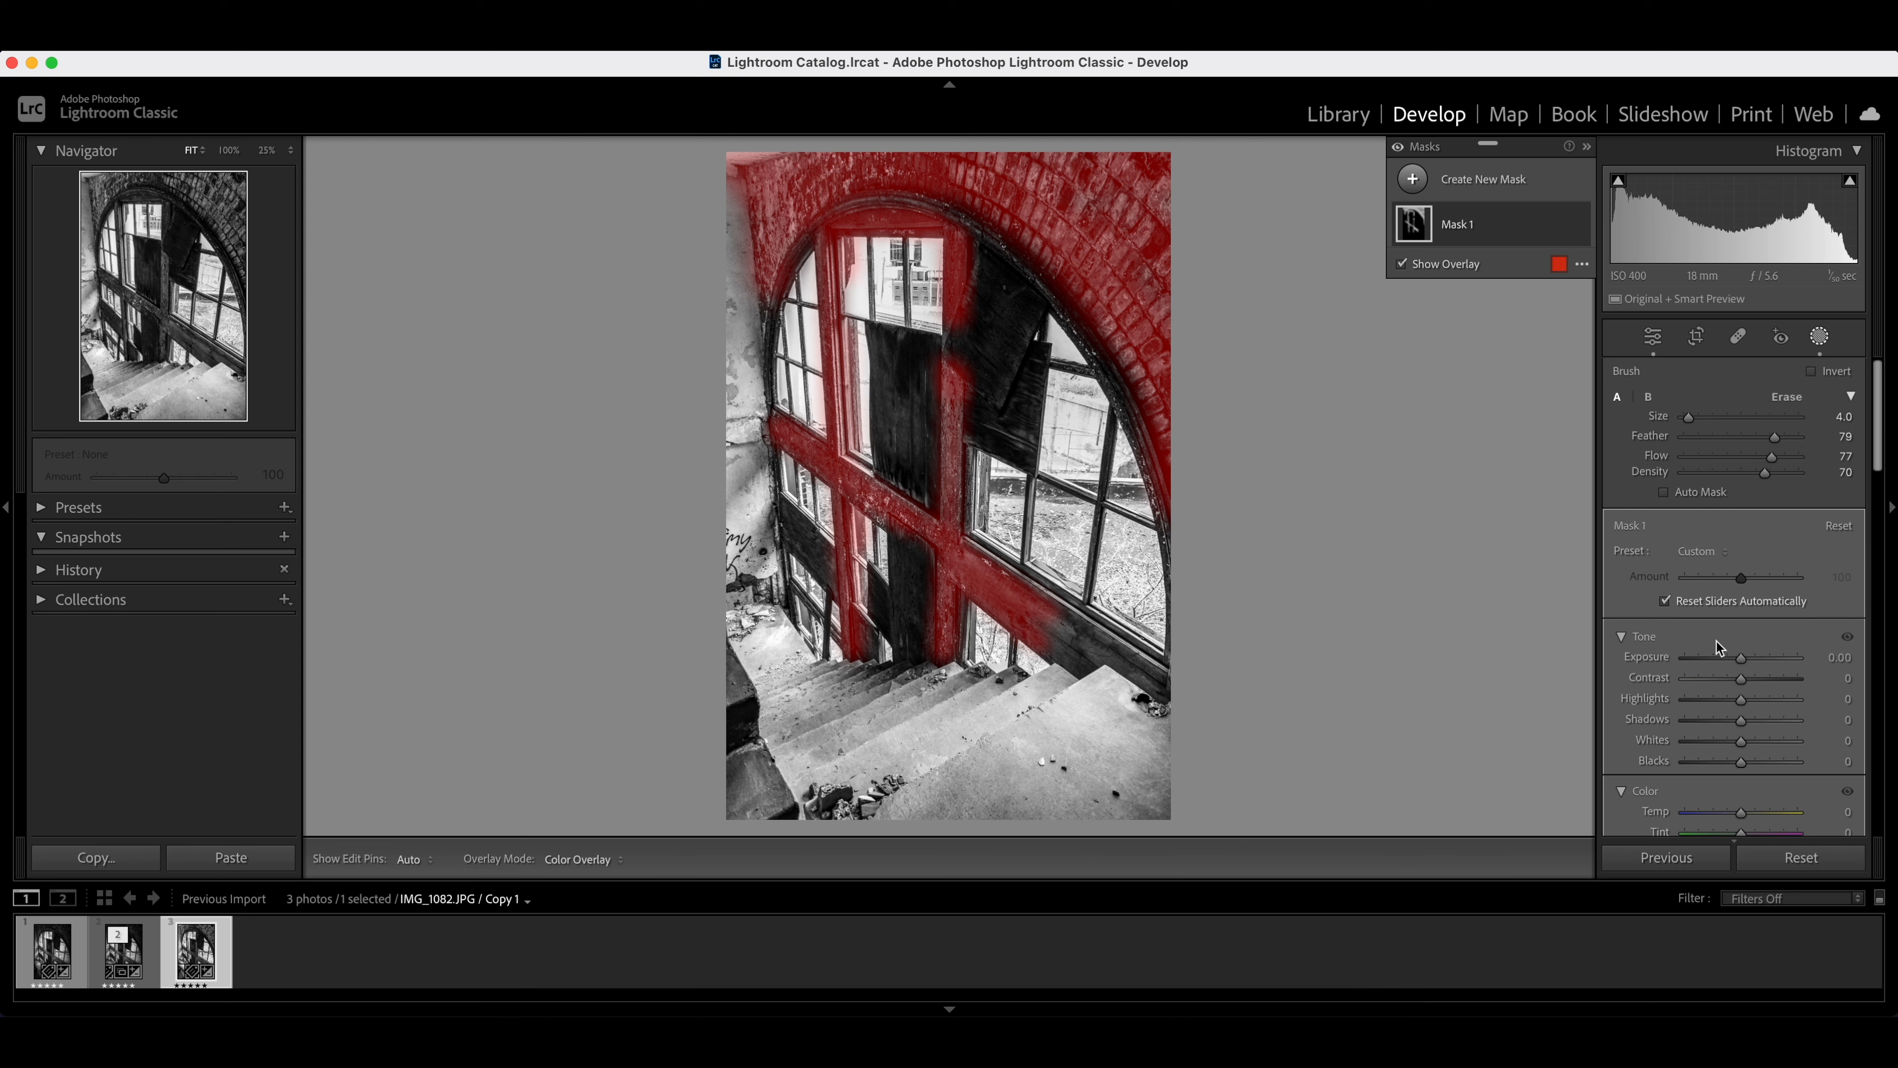
Step: Set Mask 1's Texture to 45 and Clarity to 19, and raise its Dehaze slightly
{"action": "scroll", "coordinate": [1773, 657], "scroll_direction": "down", "scroll_amount": 1}
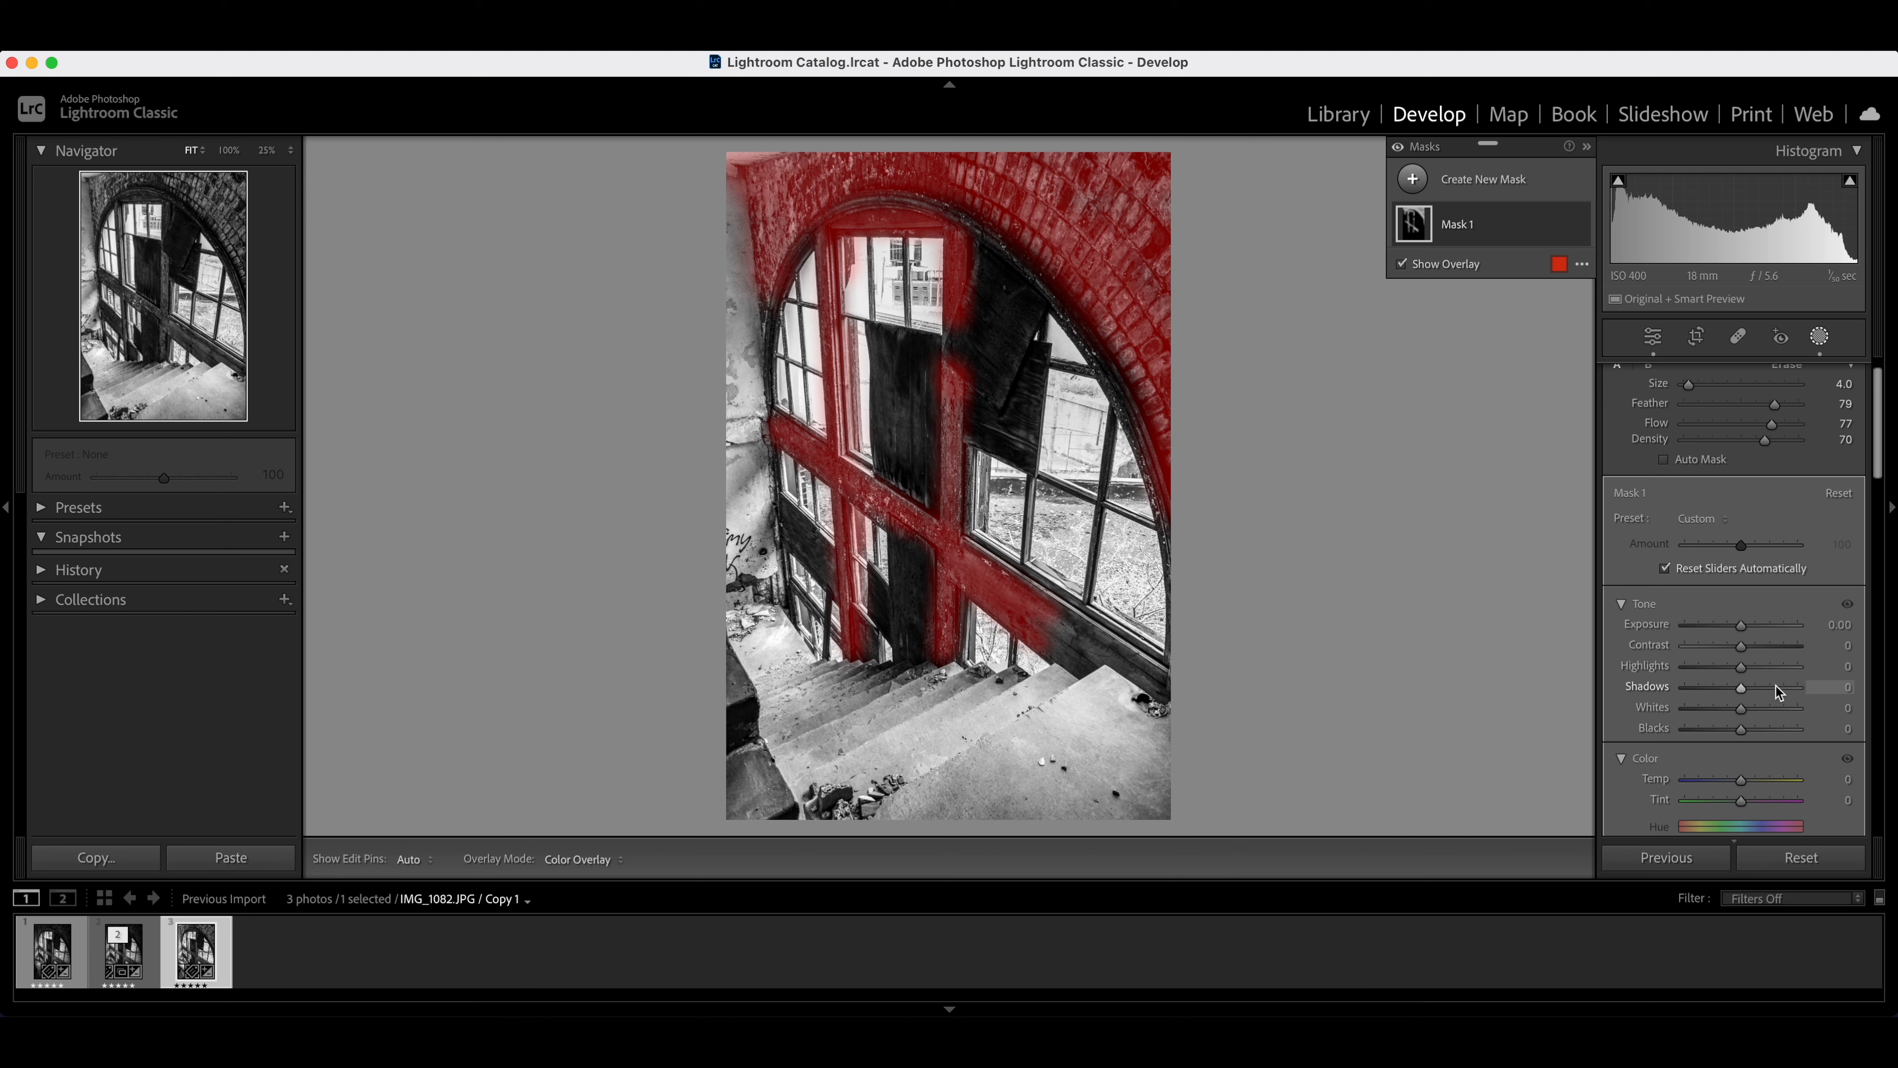
{"action": "scroll", "coordinate": [1777, 687], "scroll_direction": "down", "scroll_amount": 14}
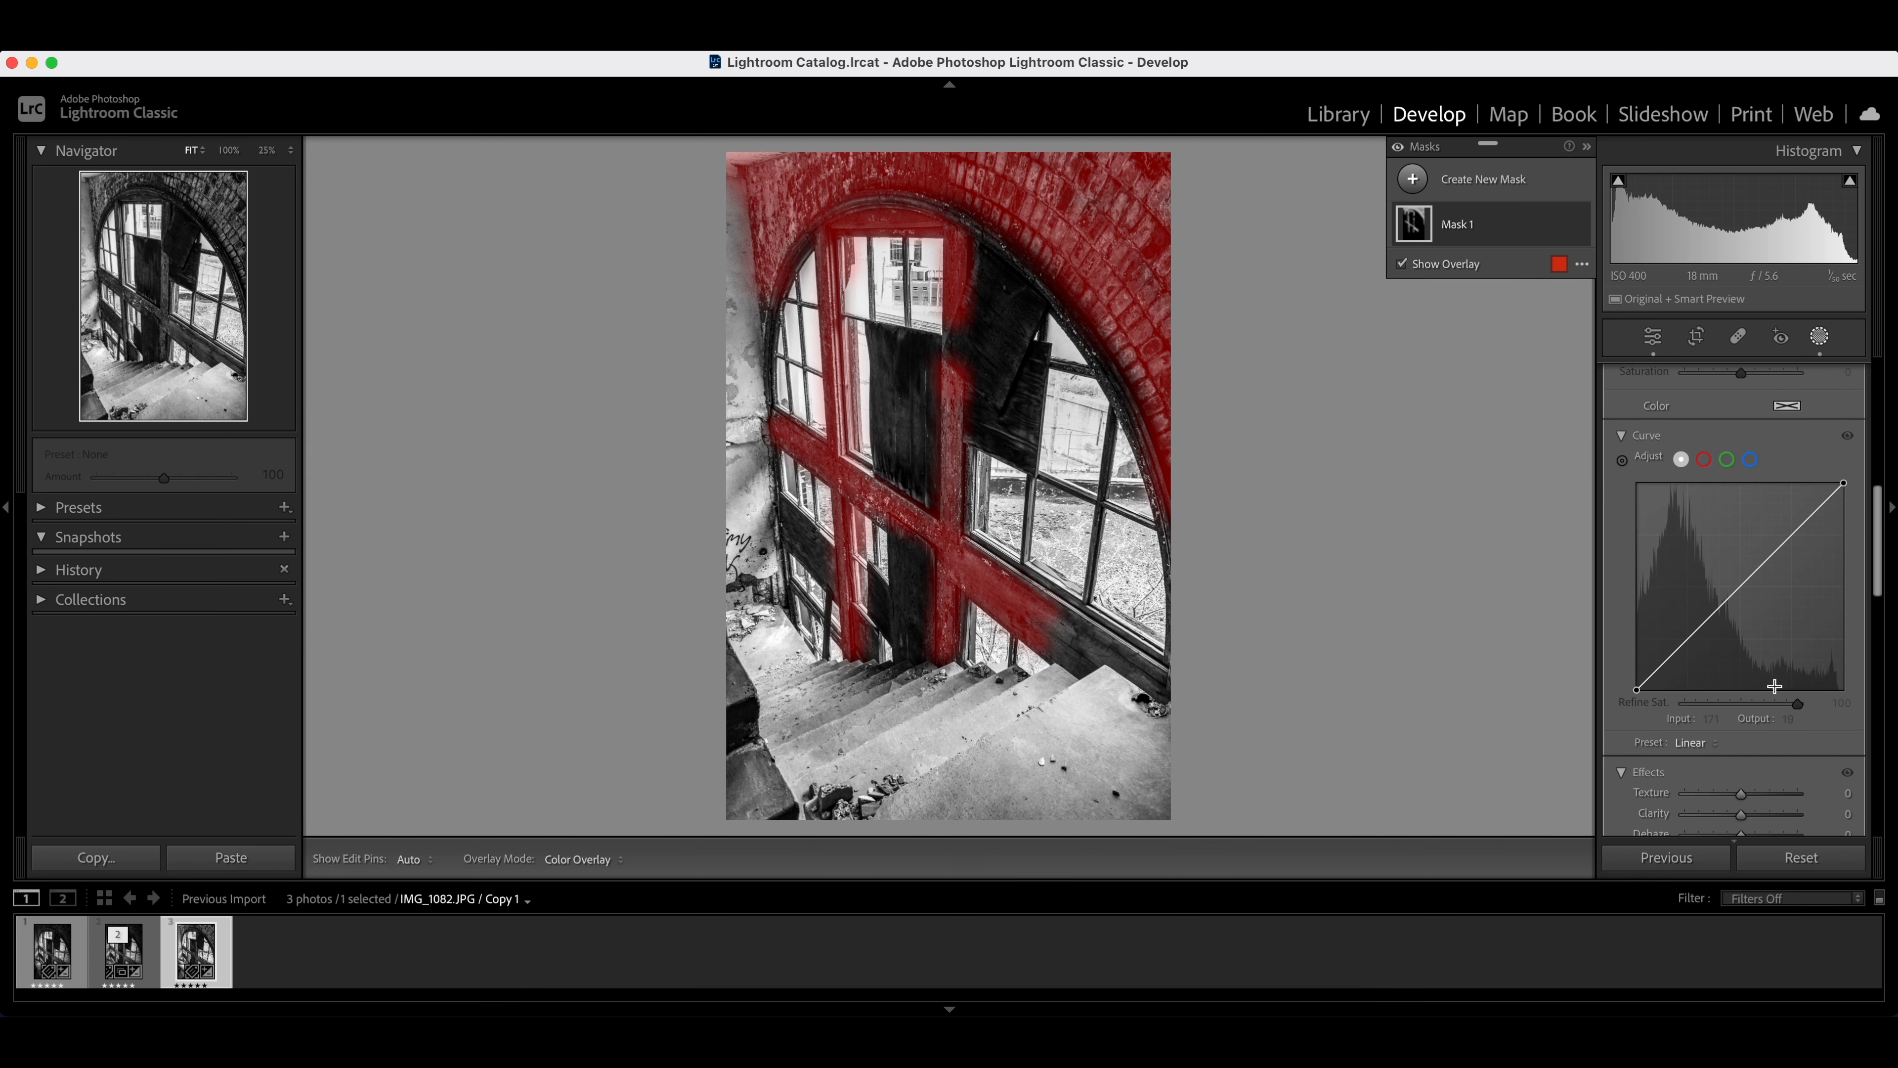
{"action": "scroll", "coordinate": [1774, 687], "scroll_direction": "down", "scroll_amount": 4}
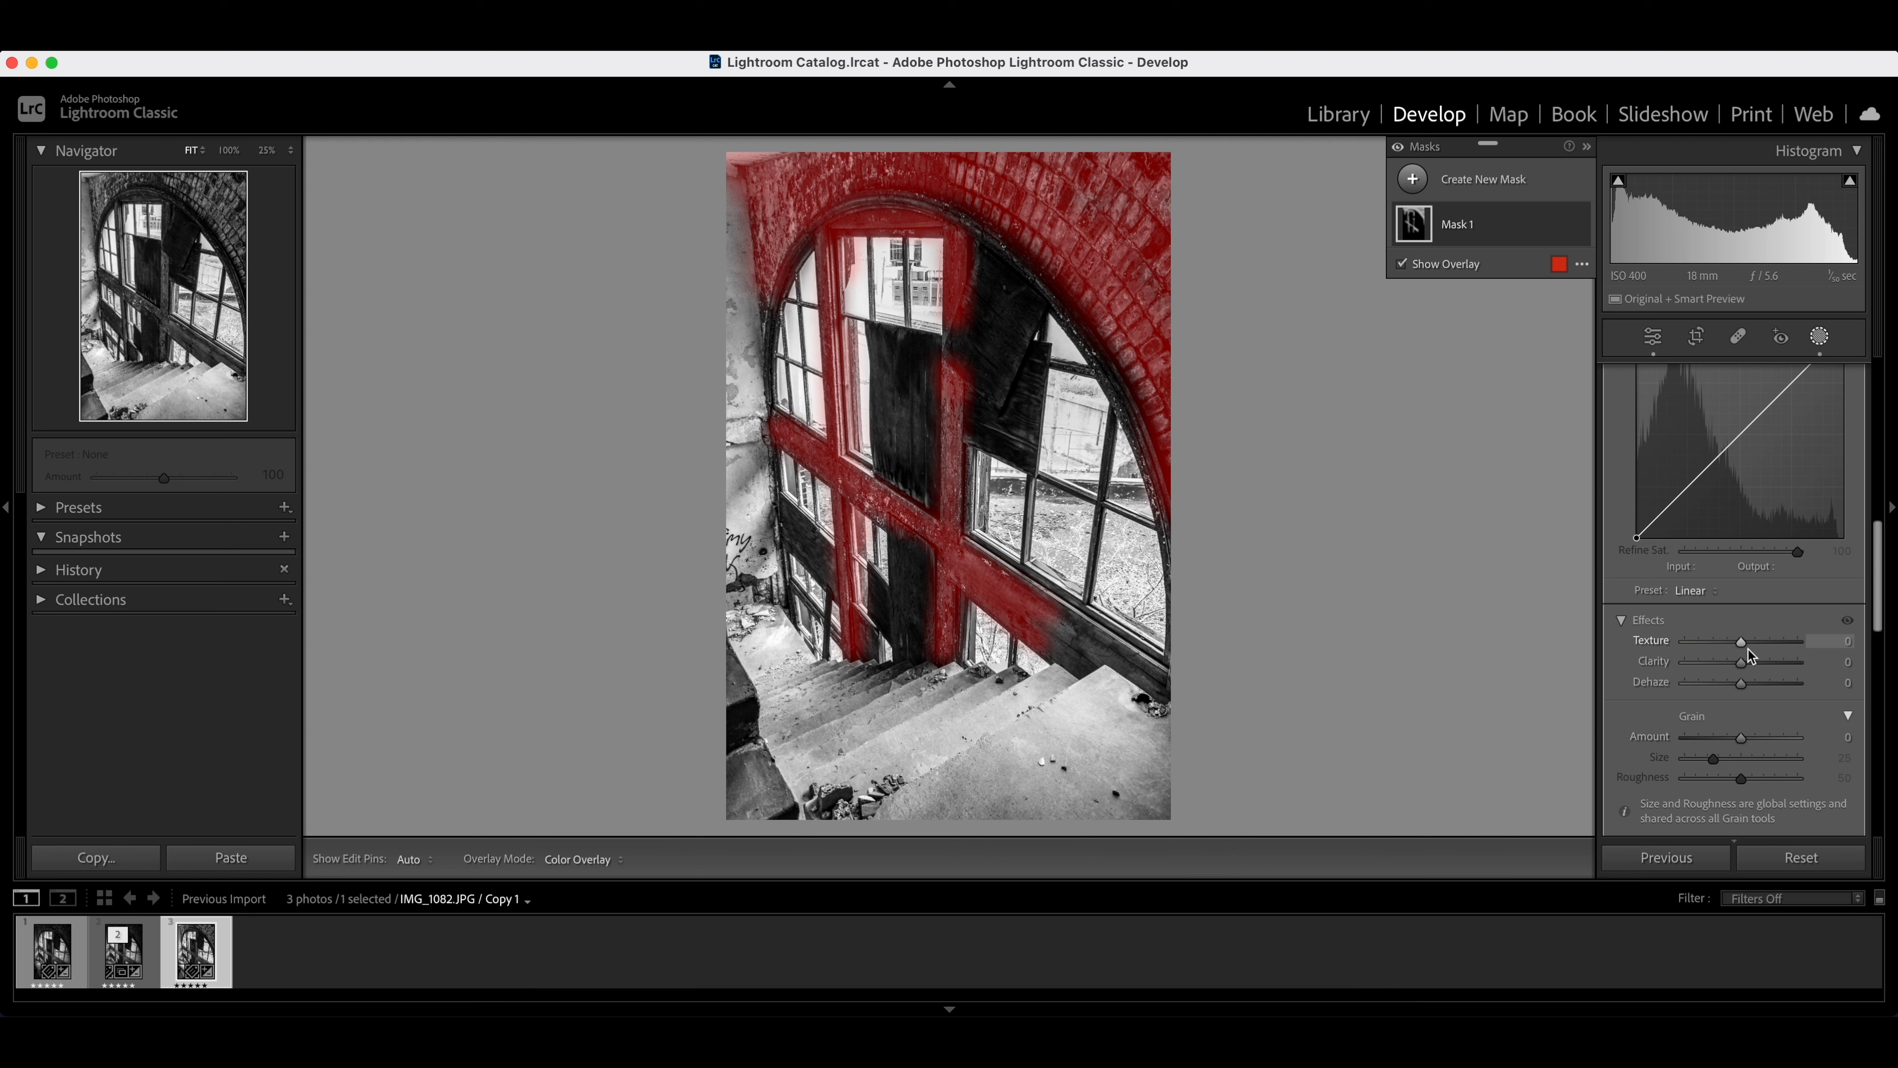
{"action": "mouse_move", "coordinate": [1744, 646]}
{"action": "left_mouse_down"}
{"action": "mouse_move", "coordinate": [1853, 647]}
{"action": "mouse_move", "coordinate": [1616, 640]}
{"action": "mouse_move", "coordinate": [1777, 647]}
{"action": "left_mouse_up"}
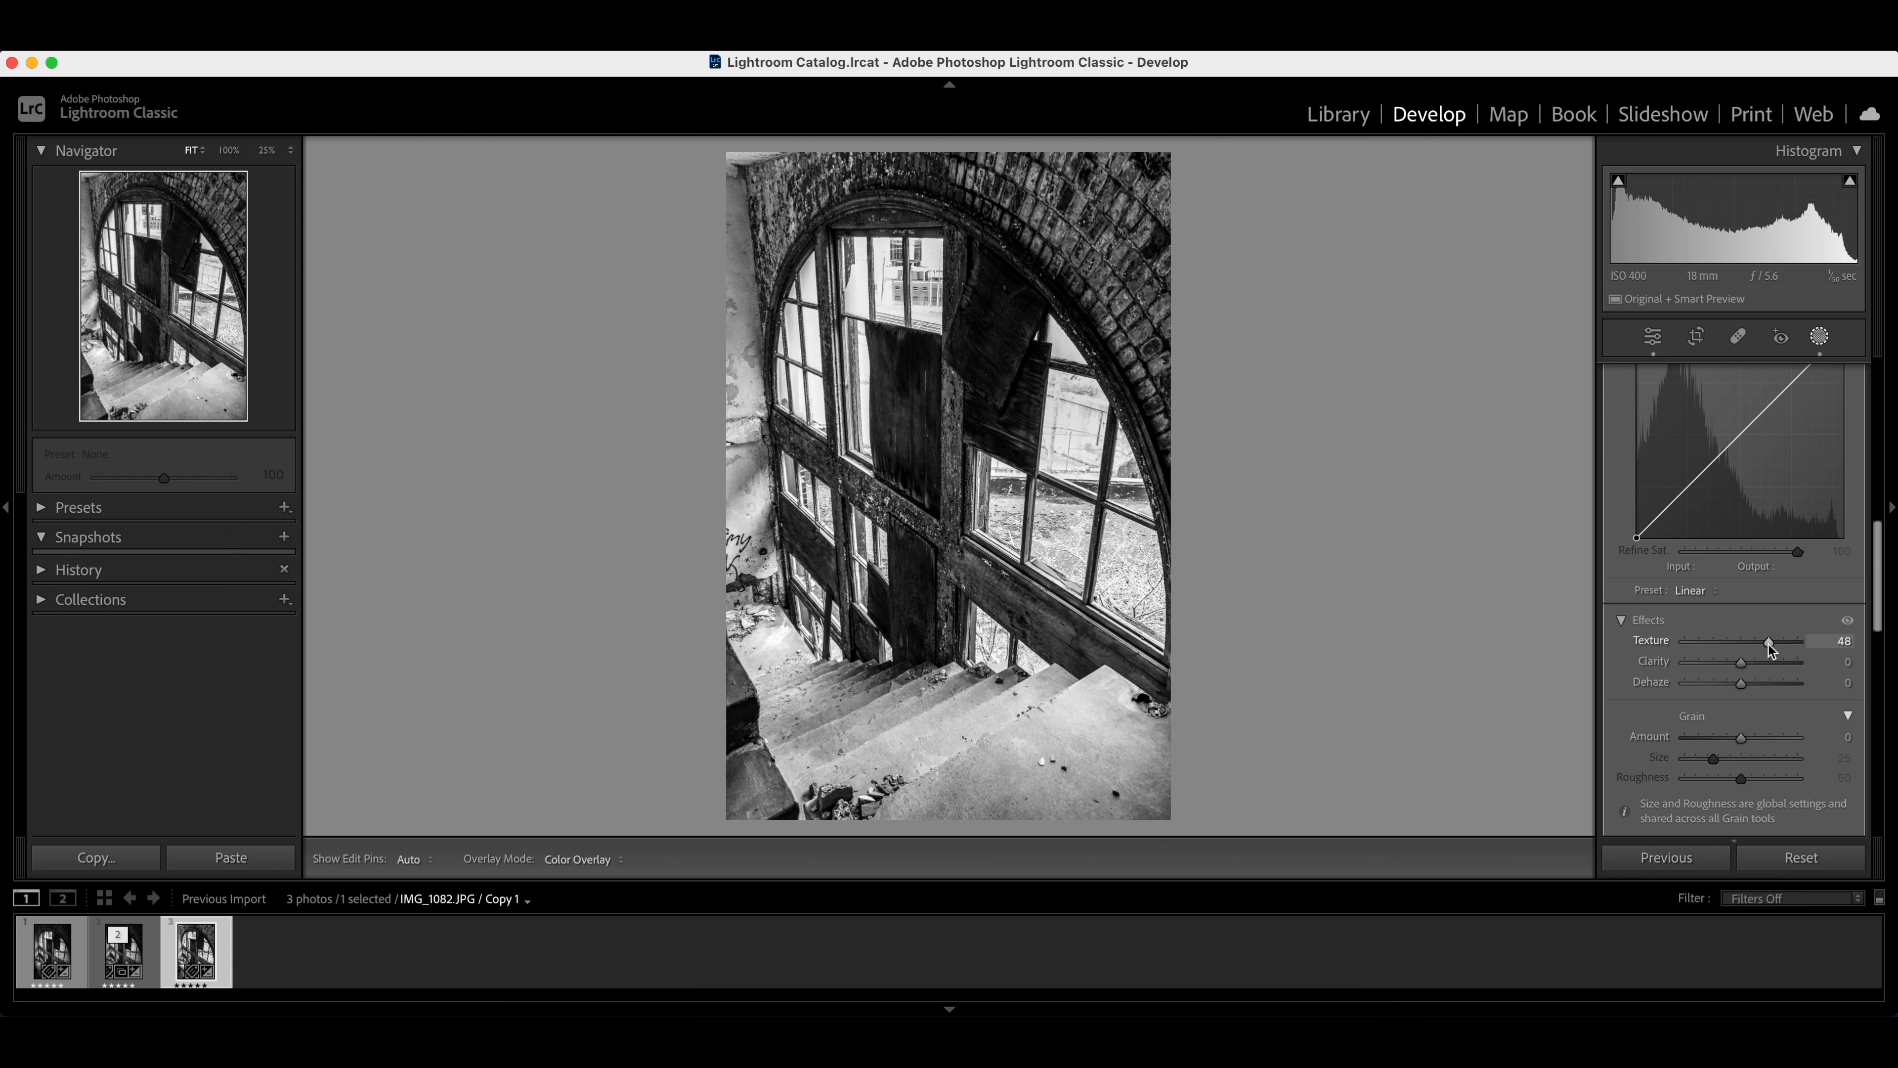
{"action": "left_click_drag", "start_coordinate": [1769, 644], "coordinate": [1766, 645]}
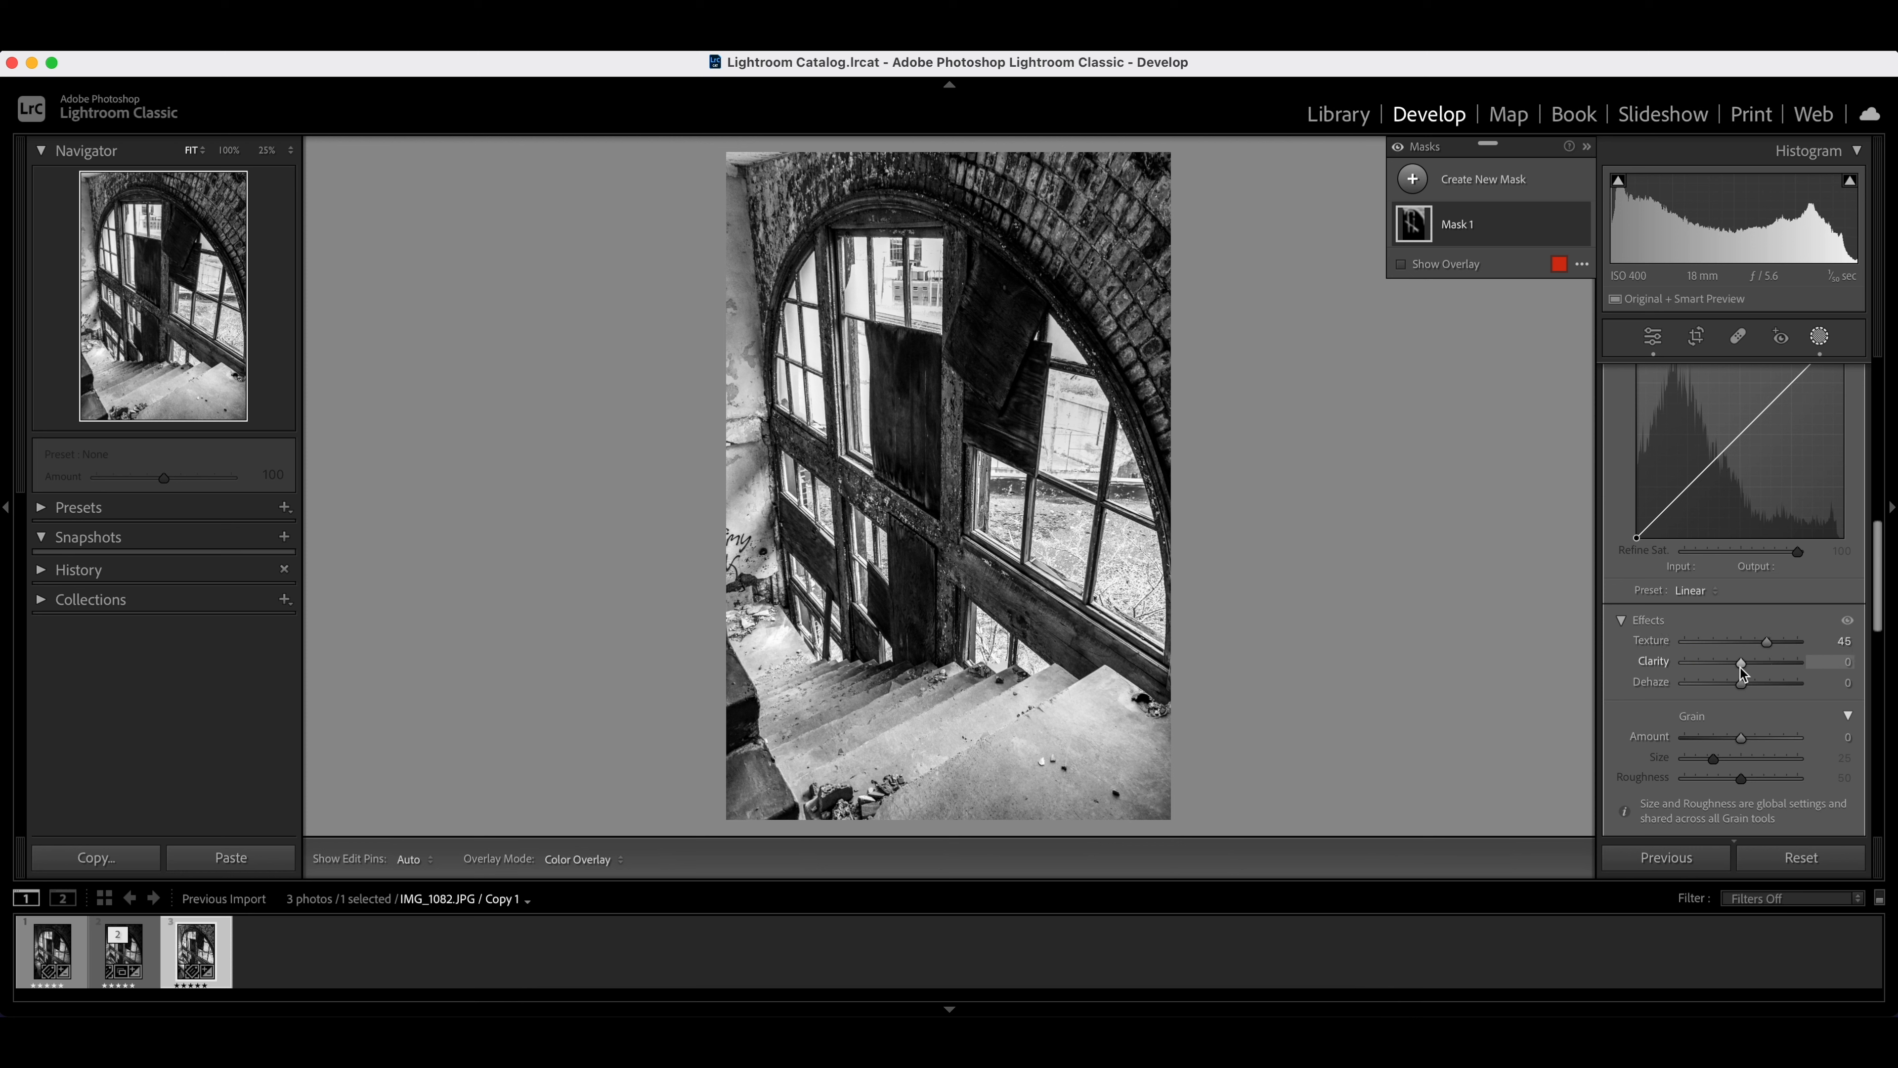
{"action": "left_click_drag", "start_coordinate": [1741, 666], "coordinate": [1753, 667]}
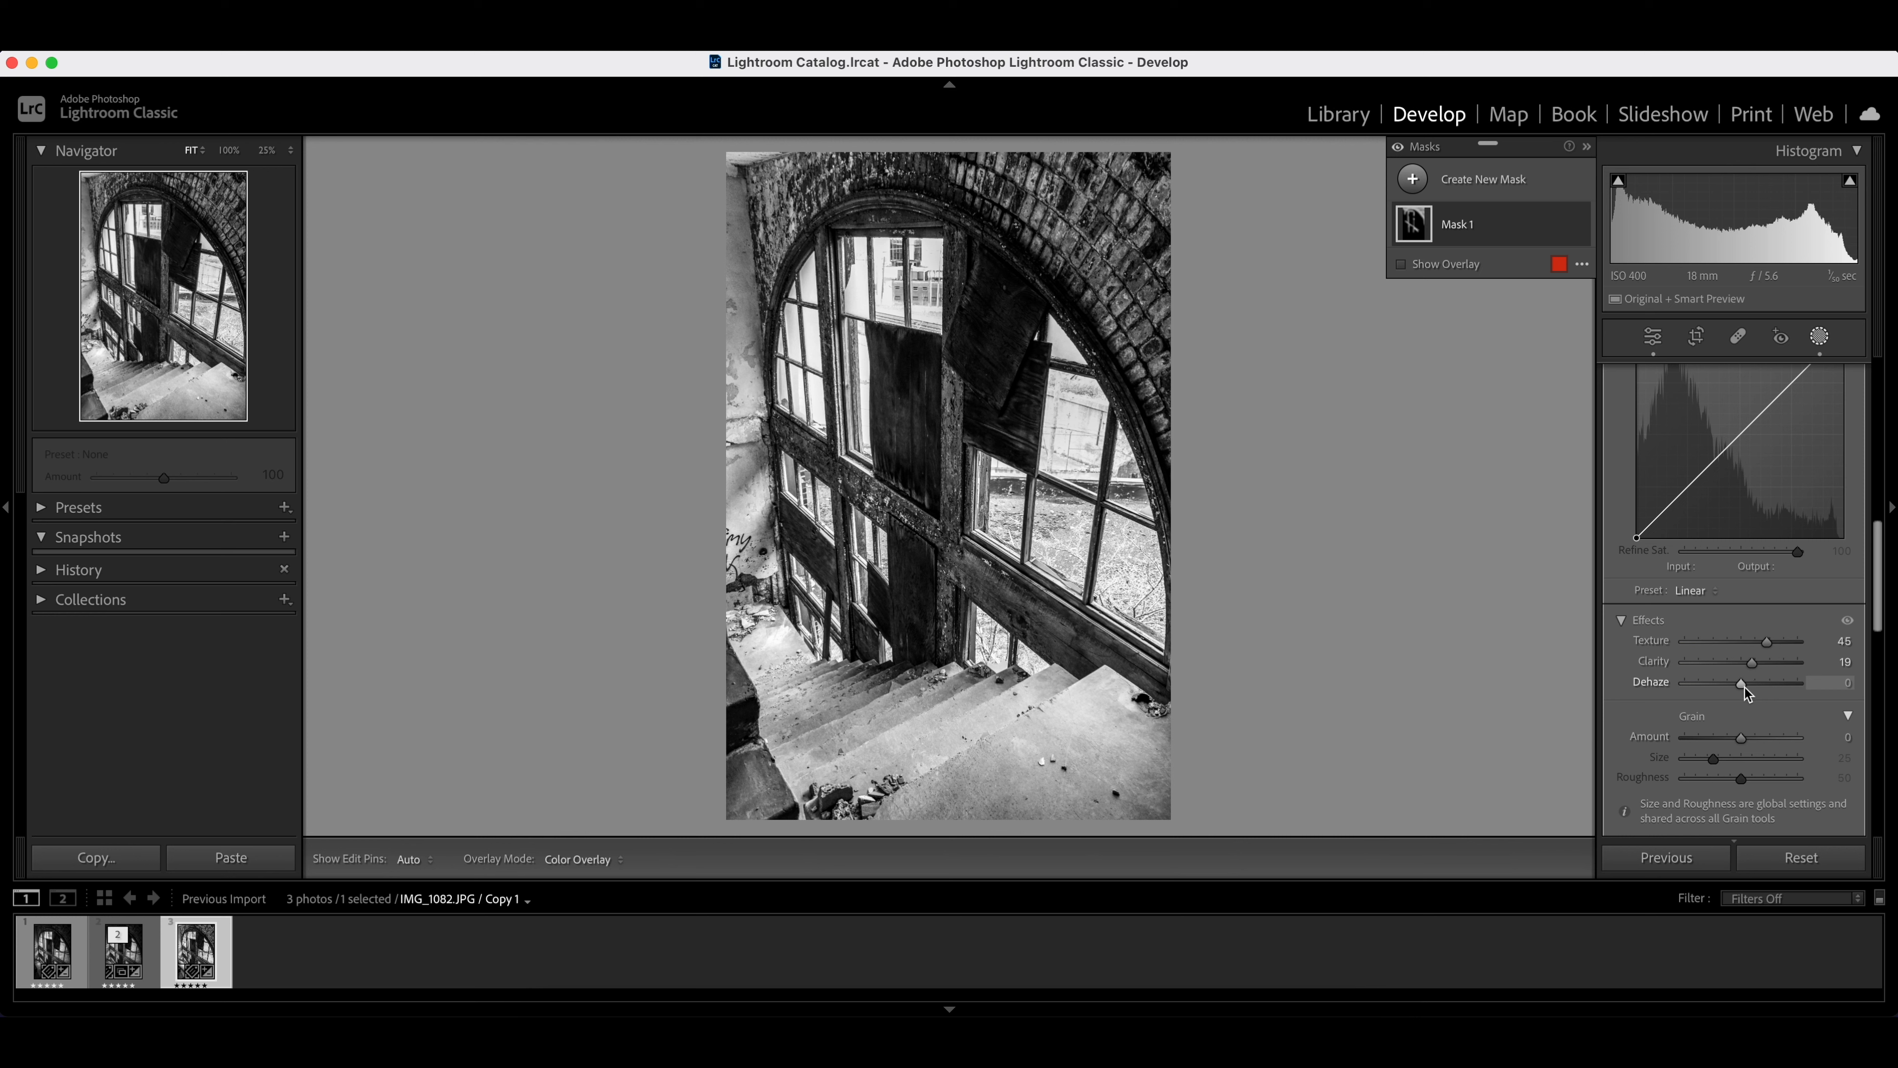
{"action": "left_click_drag", "start_coordinate": [1745, 686], "coordinate": [1749, 689]}
Step: Check Mask 1's coverage with the overlay and compare the photo with the mask's effect on and off
{"action": "scroll", "coordinate": [1763, 602], "scroll_direction": "up", "scroll_amount": 10}
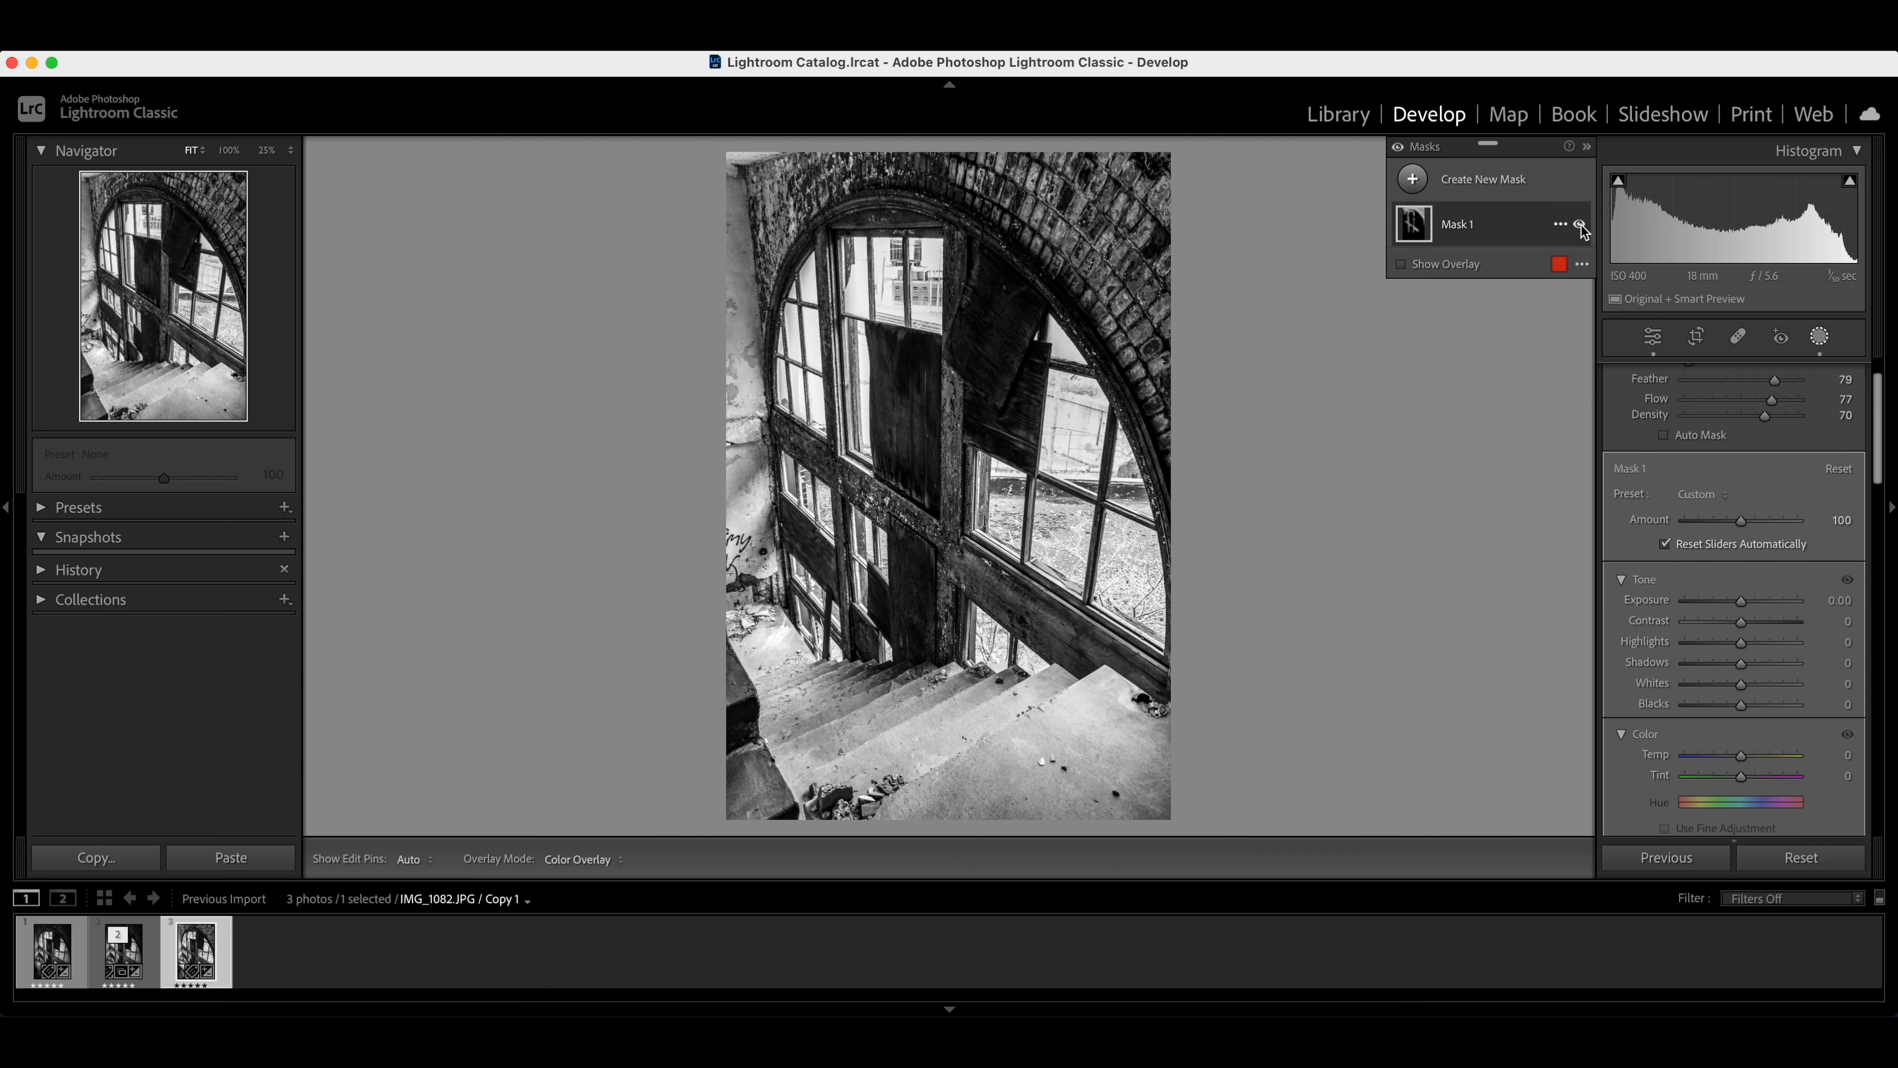
{"action": "left_click", "coordinate": [1400, 264]}
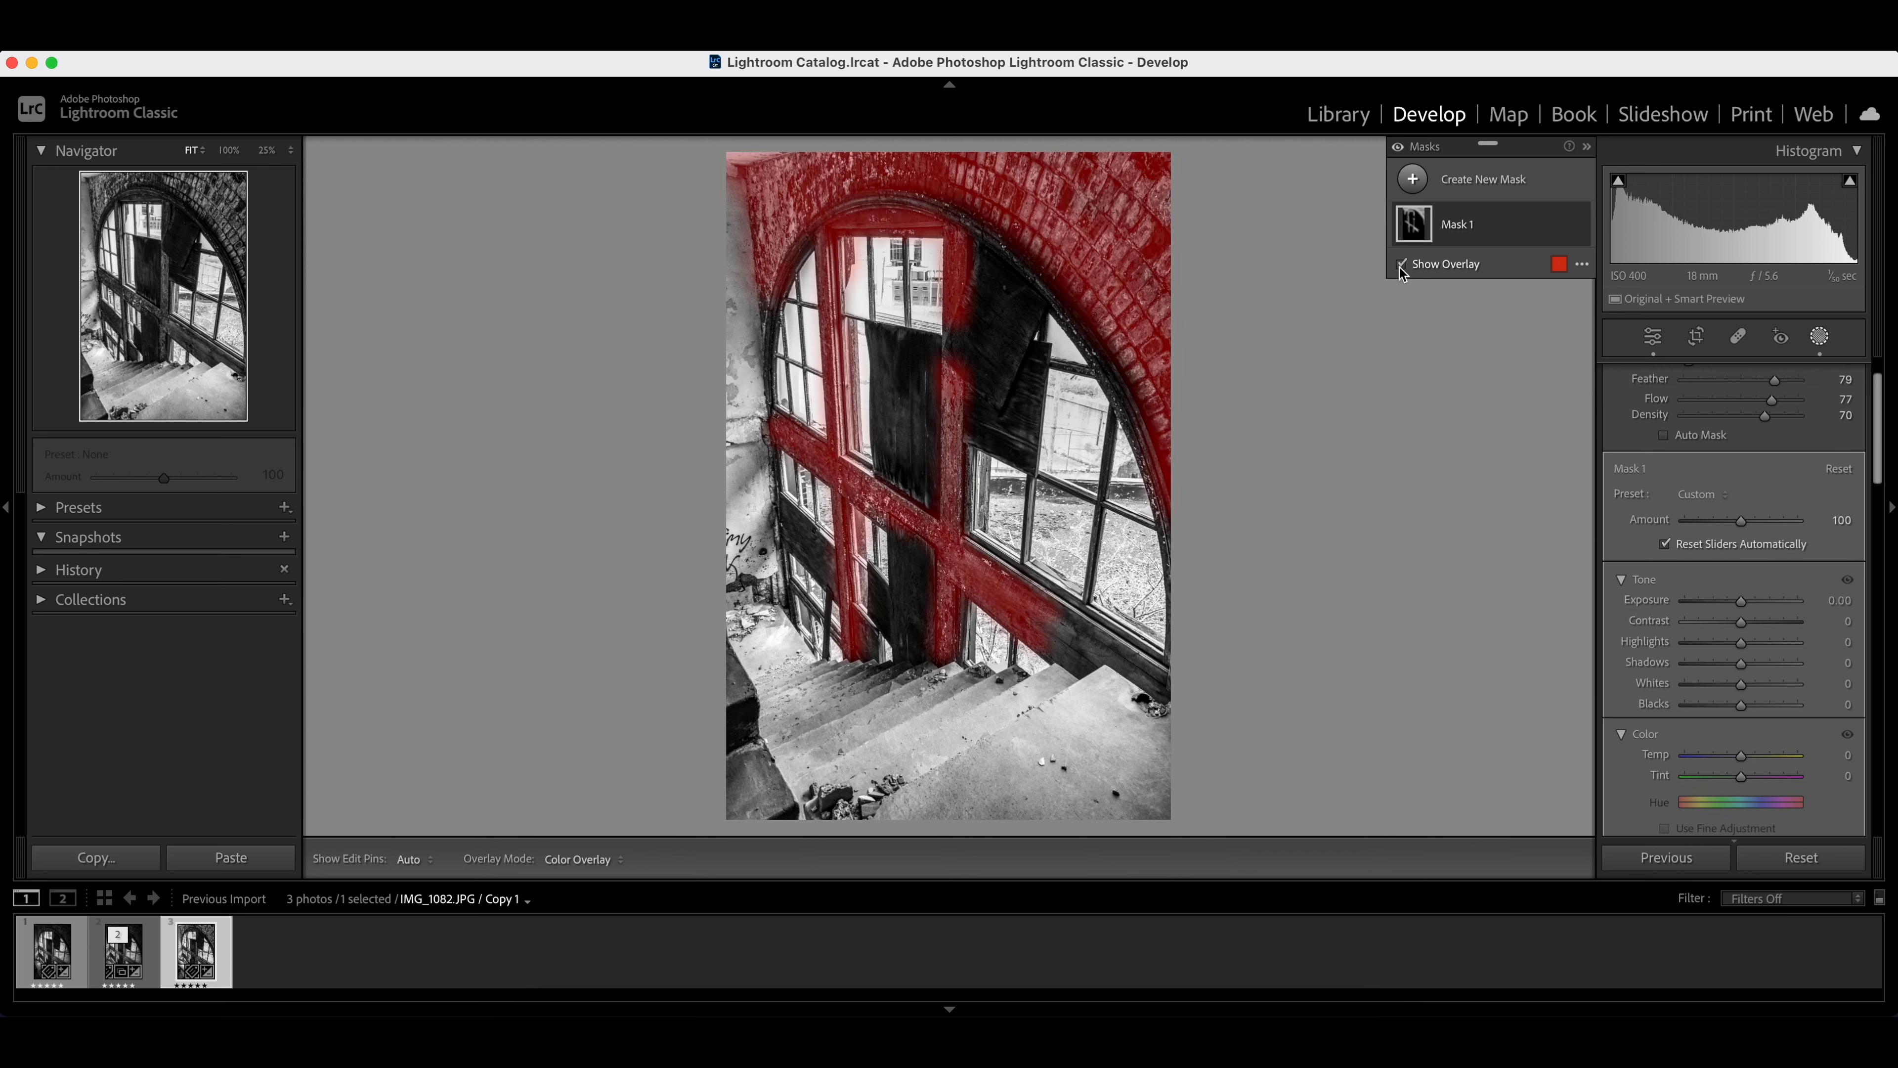
{"action": "left_click", "coordinate": [1400, 264]}
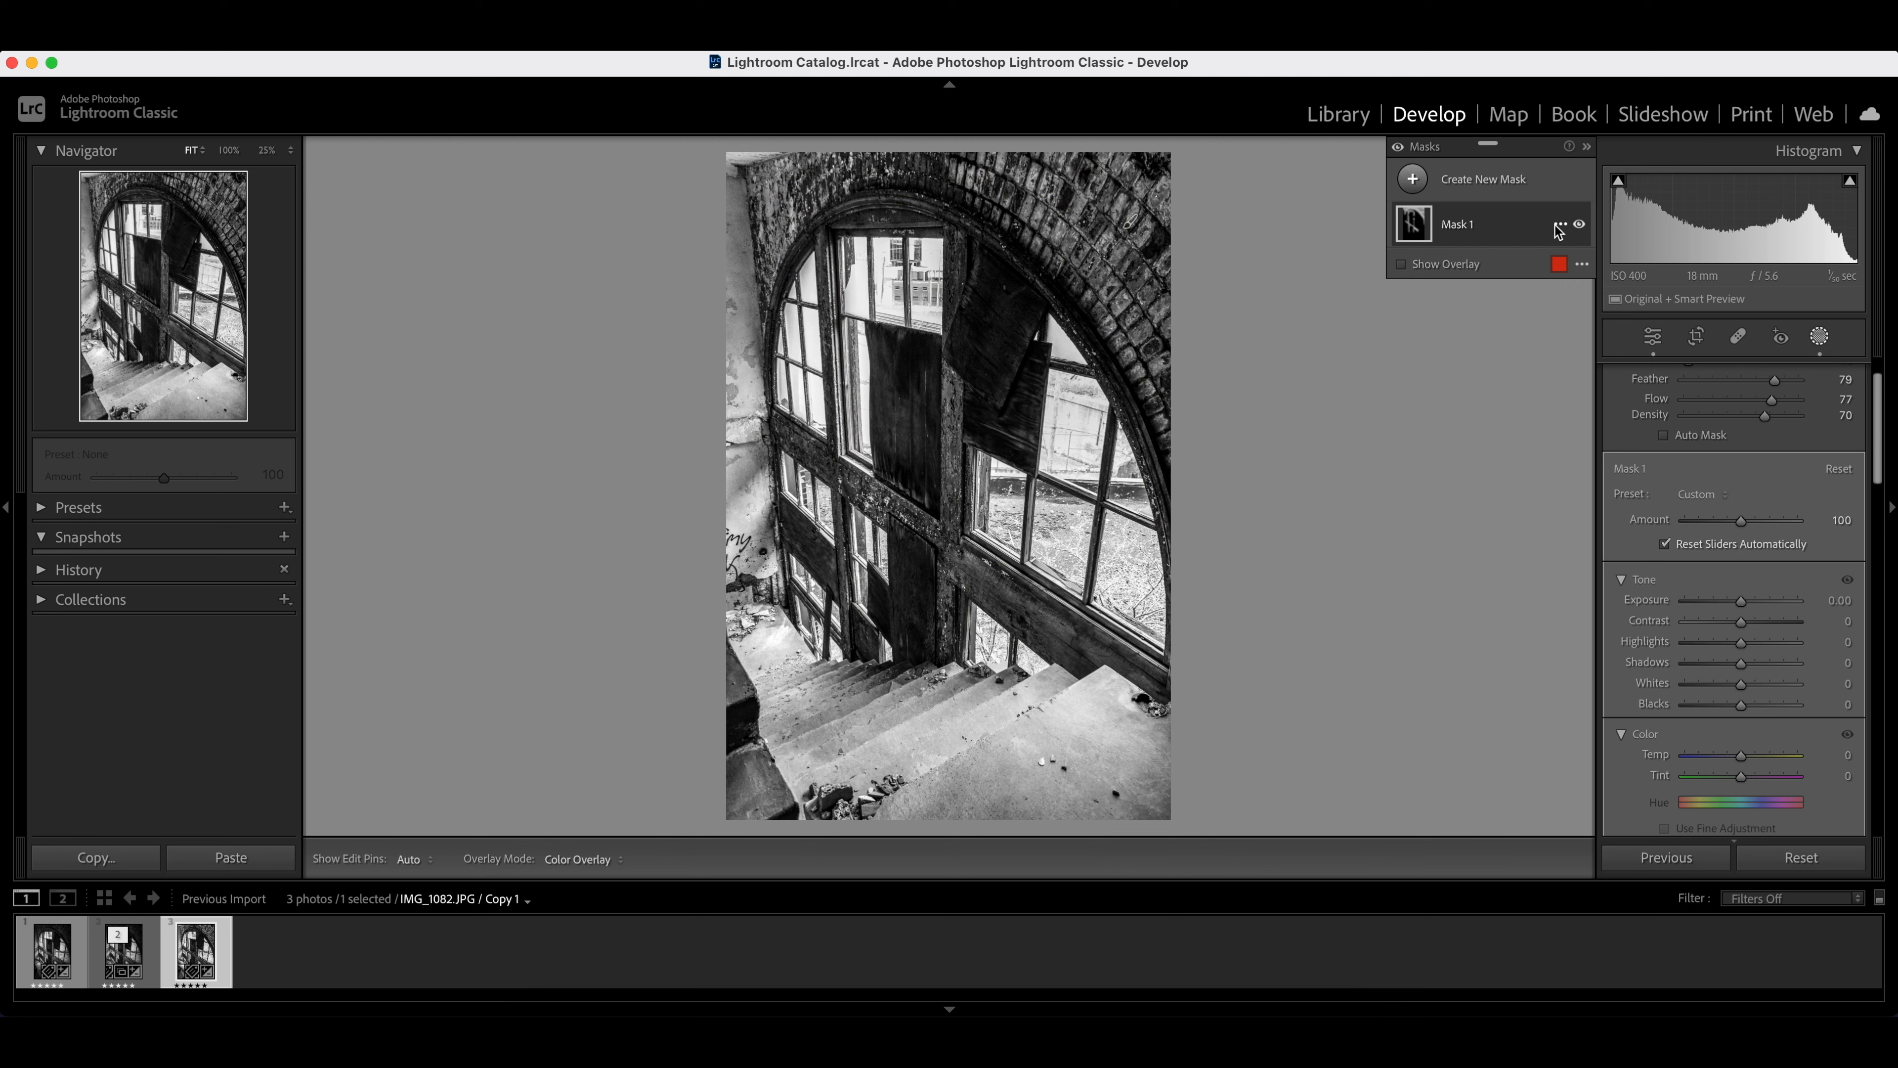
{"action": "left_click", "coordinate": [1579, 226]}
{"action": "left_click", "coordinate": [1579, 226]}
{"action": "left_click", "coordinate": [1580, 226]}
{"action": "left_click", "coordinate": [1580, 226]}
{"action": "left_click", "coordinate": [1580, 226]}
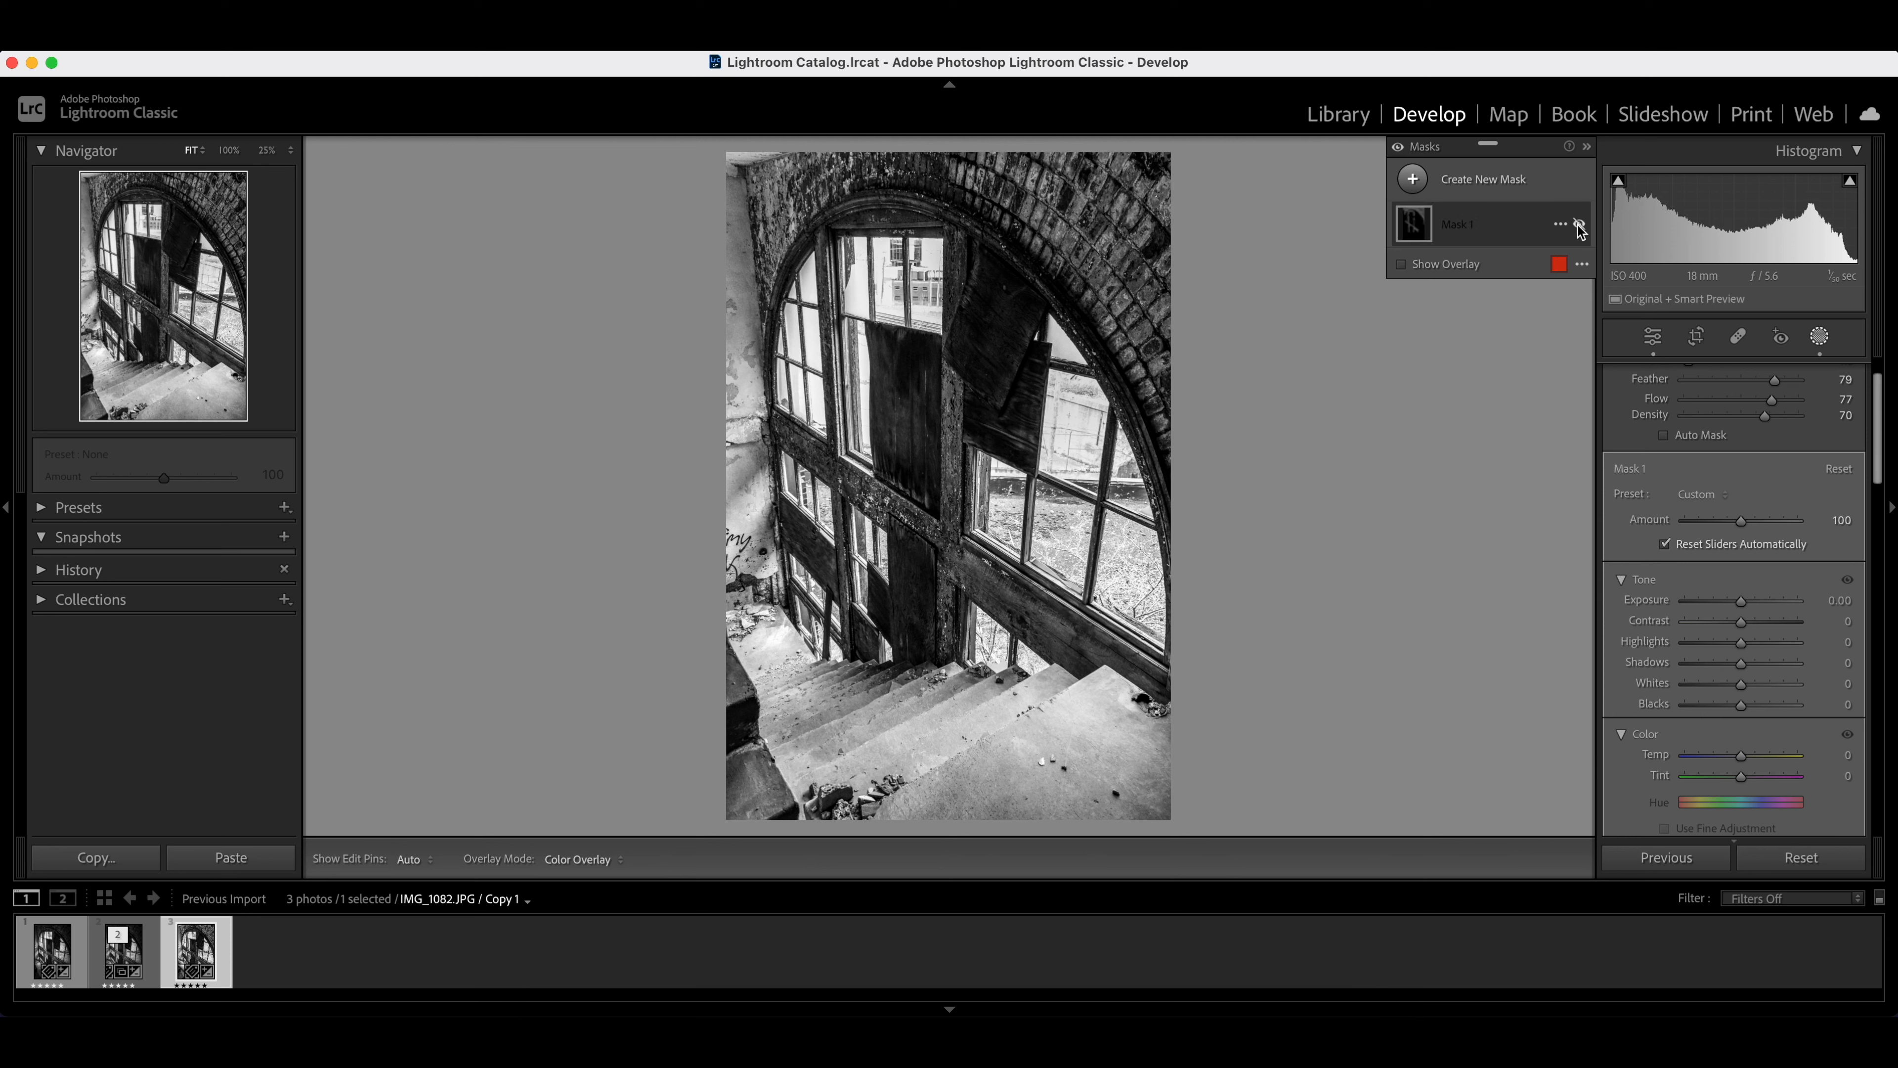
{"action": "left_click", "coordinate": [1579, 226]}
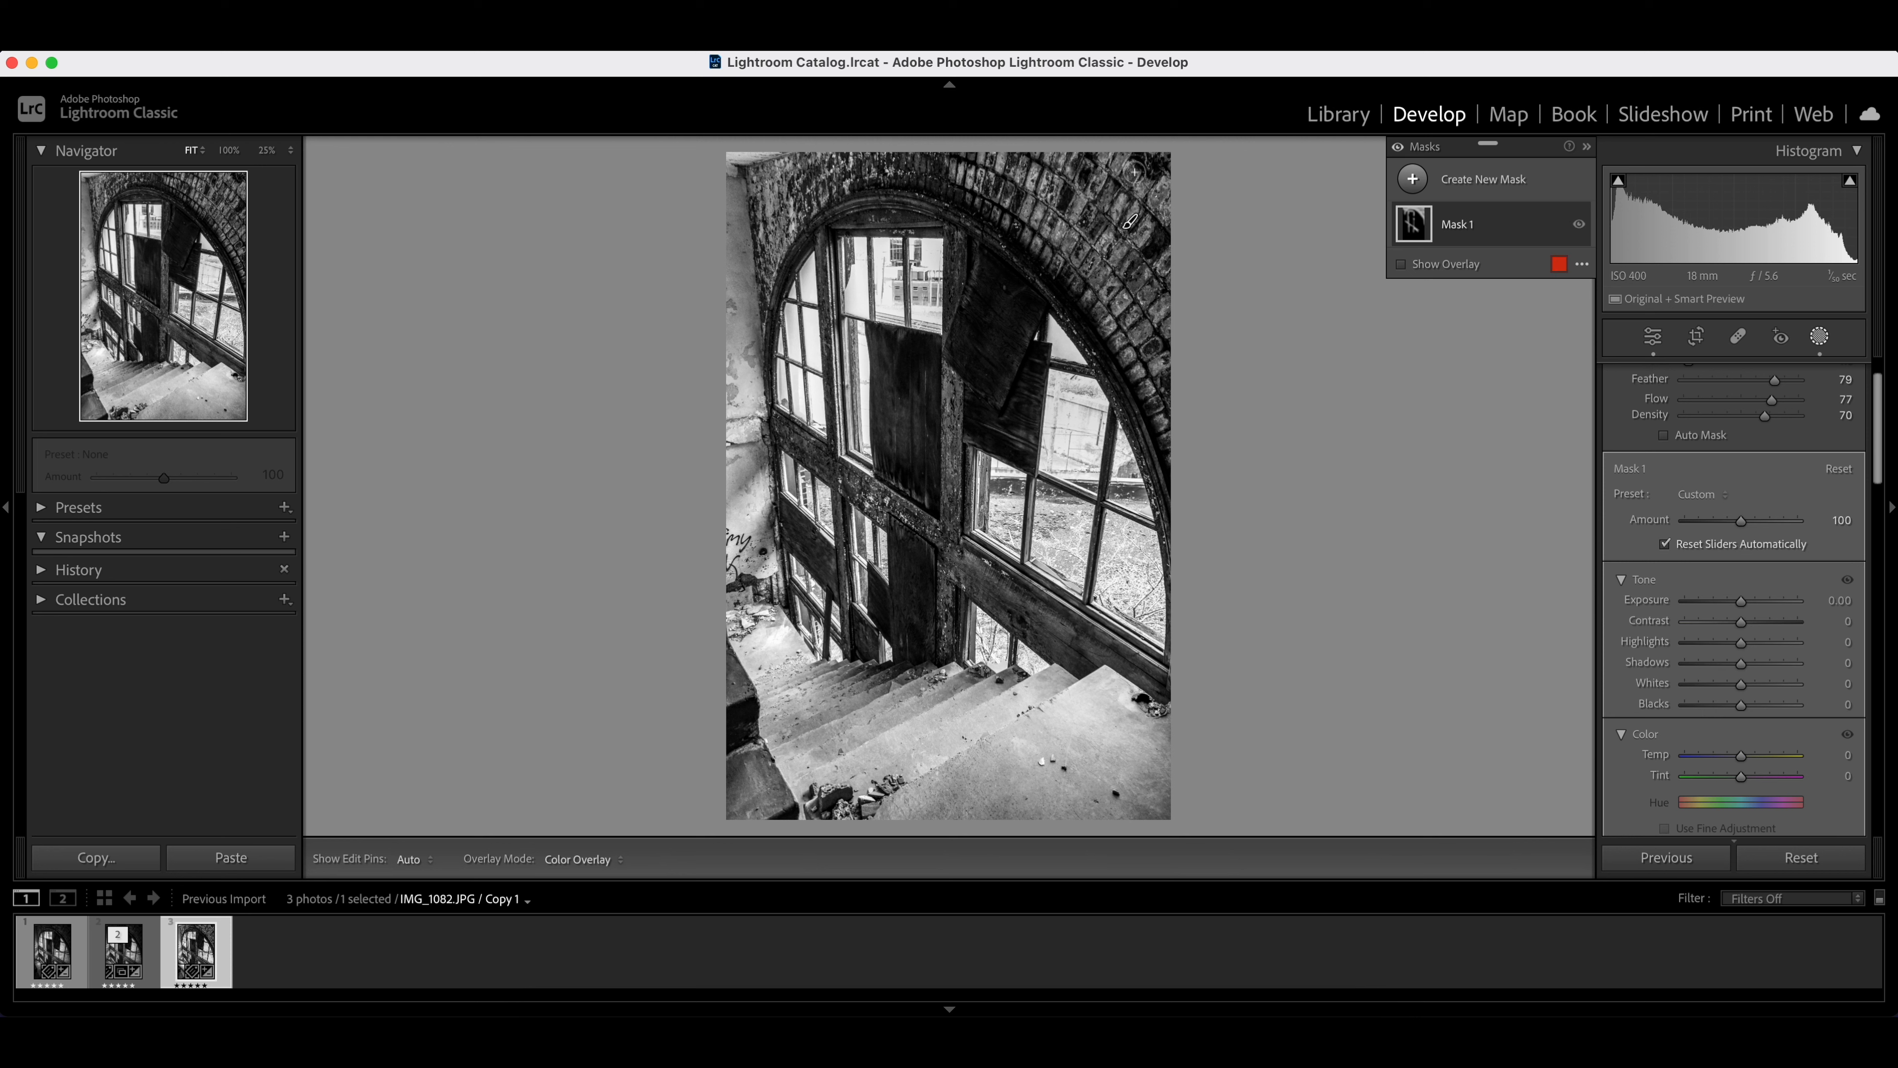
{"action": "left_click", "coordinate": [1580, 226]}
{"action": "left_click", "coordinate": [1579, 226]}
Step: Add a radial gradient mask with feather 41 over the arched window and invert it to cover the surroundings
{"action": "left_click", "coordinate": [1413, 180]}
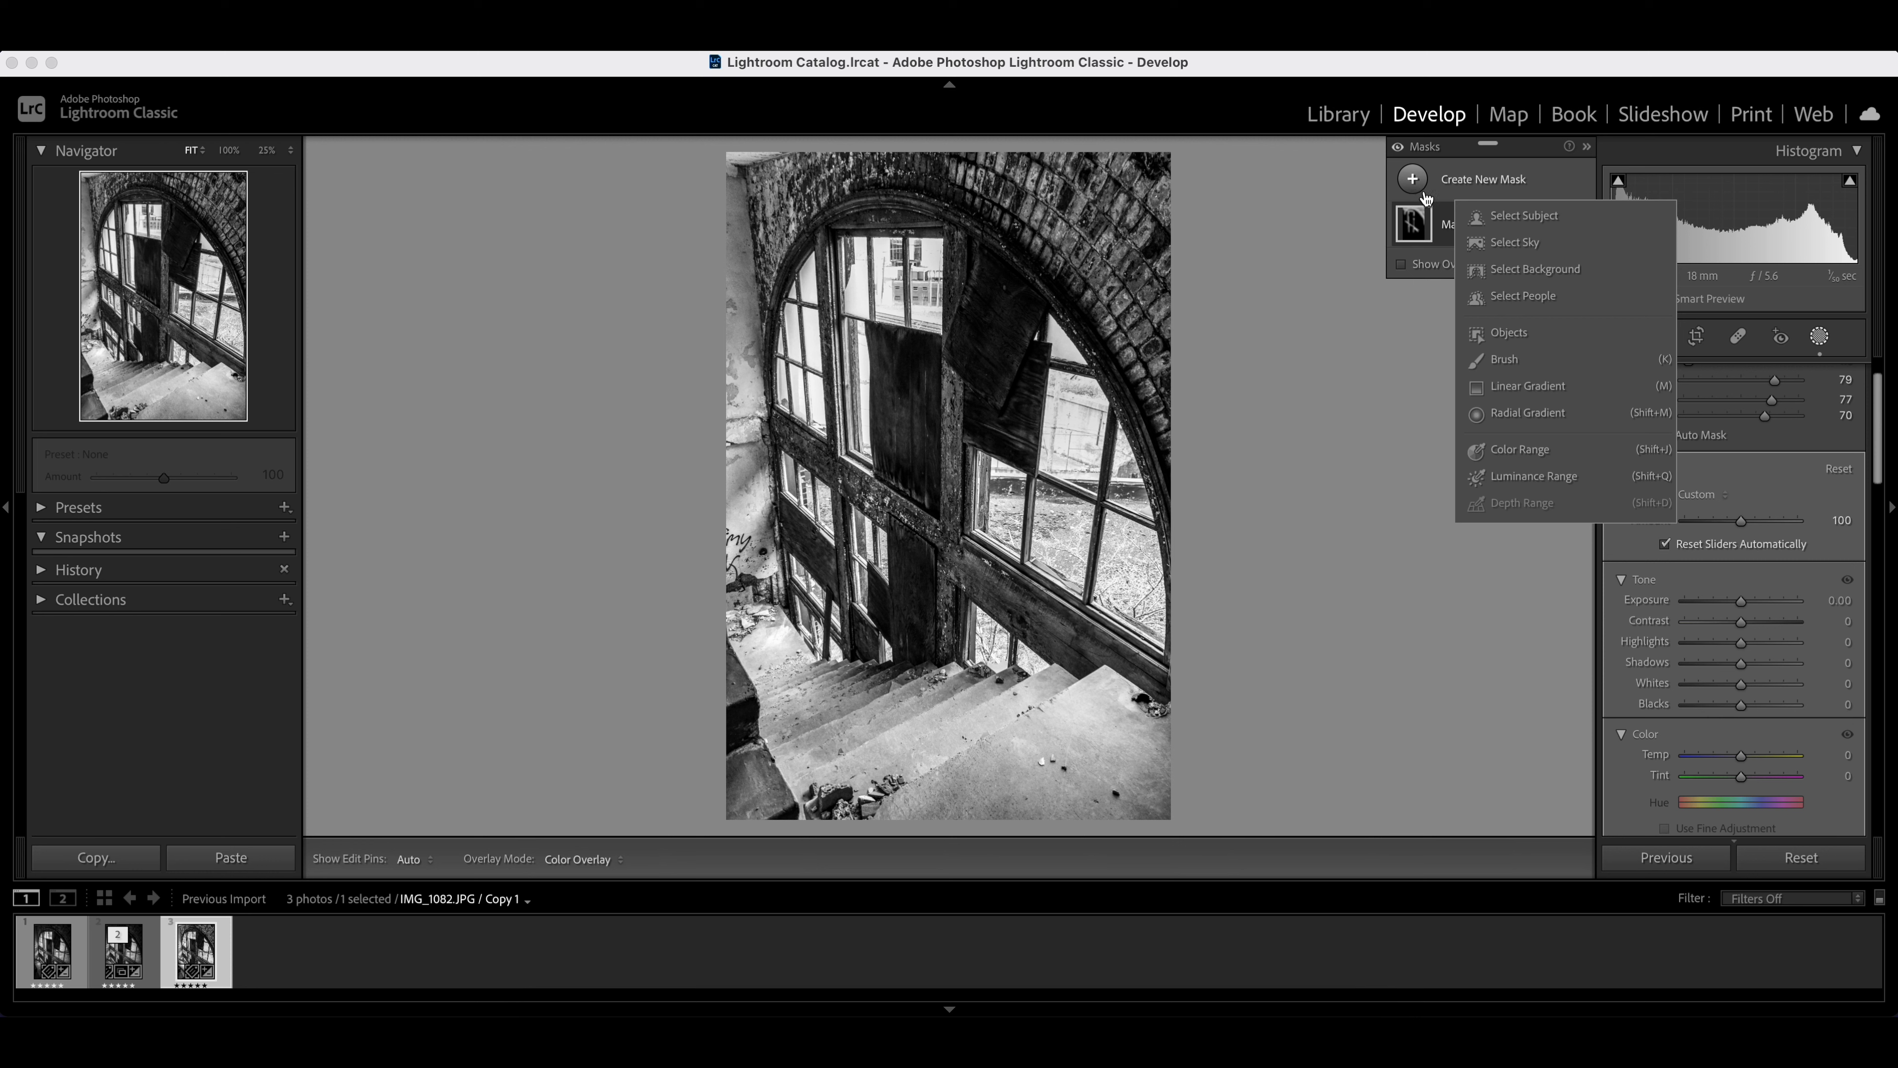
{"action": "left_click", "coordinate": [1535, 413]}
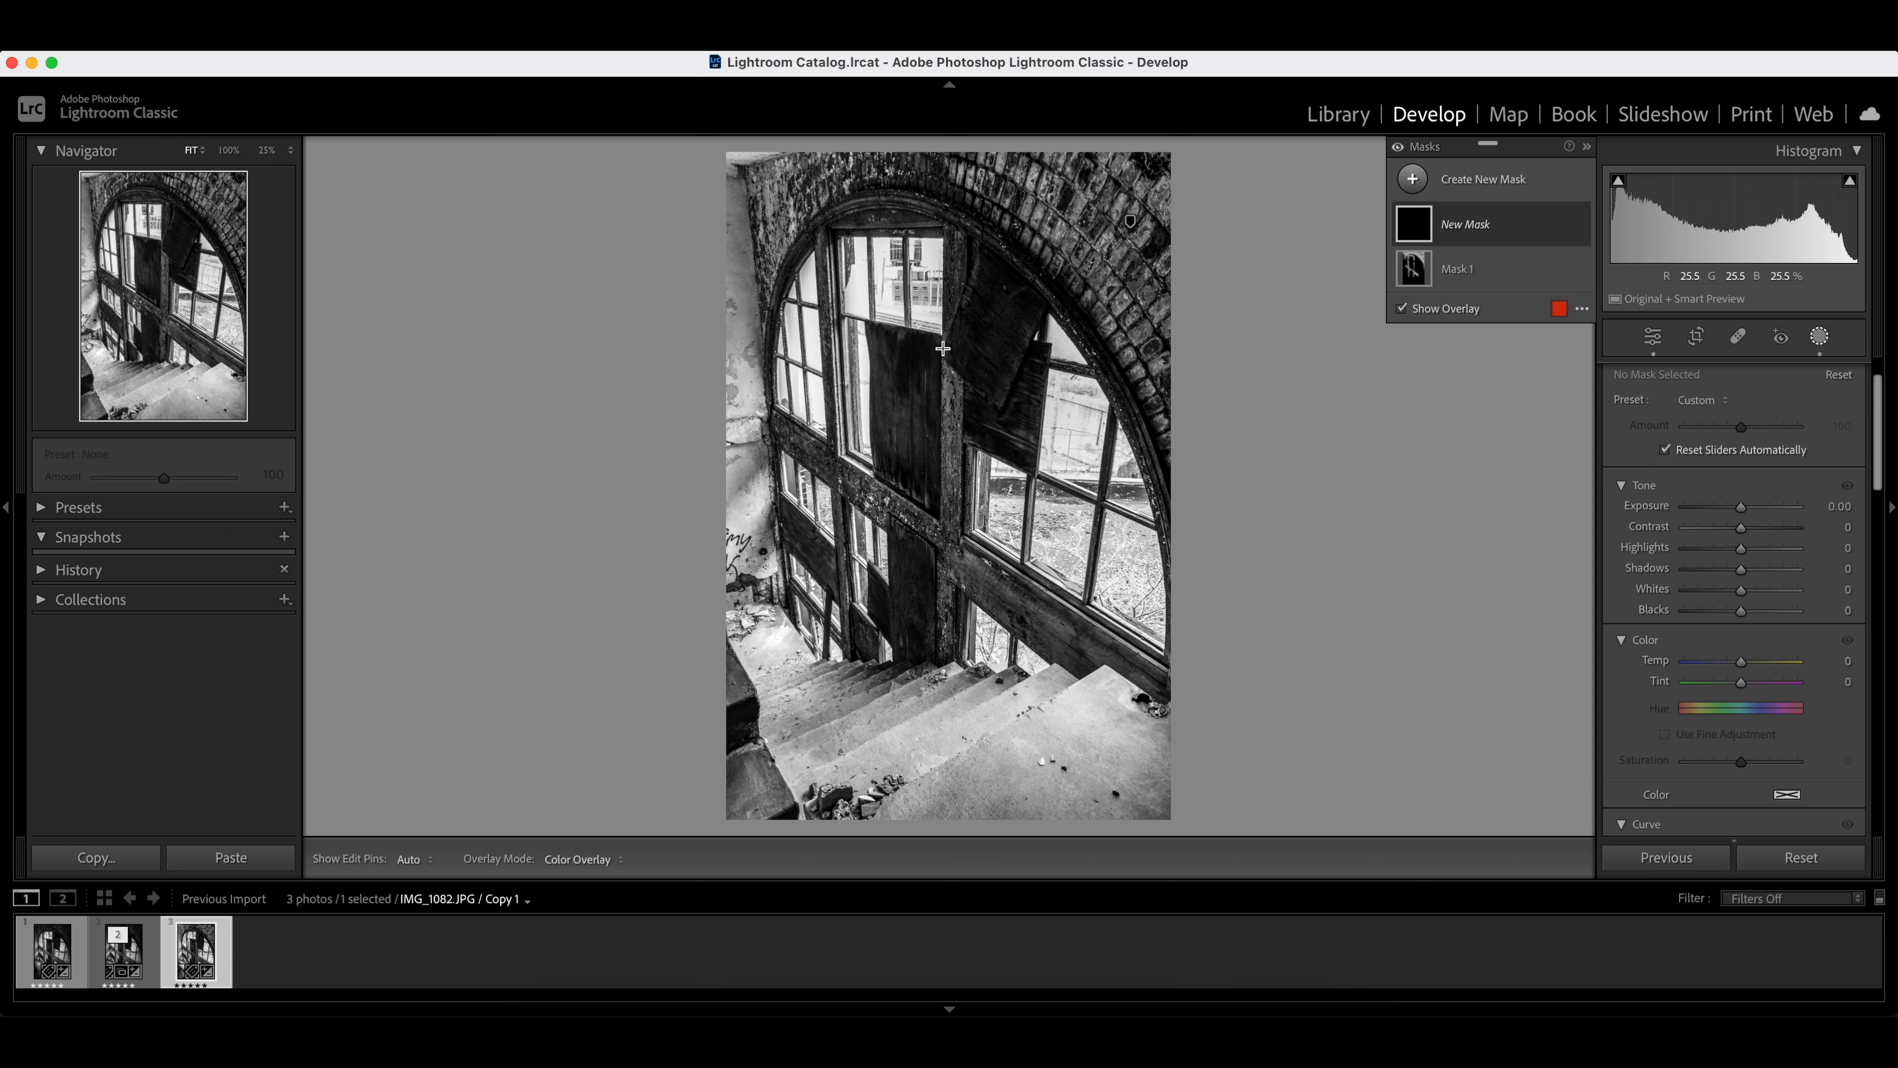
{"action": "left_click_drag", "start_coordinate": [796, 305], "coordinate": [1073, 574]}
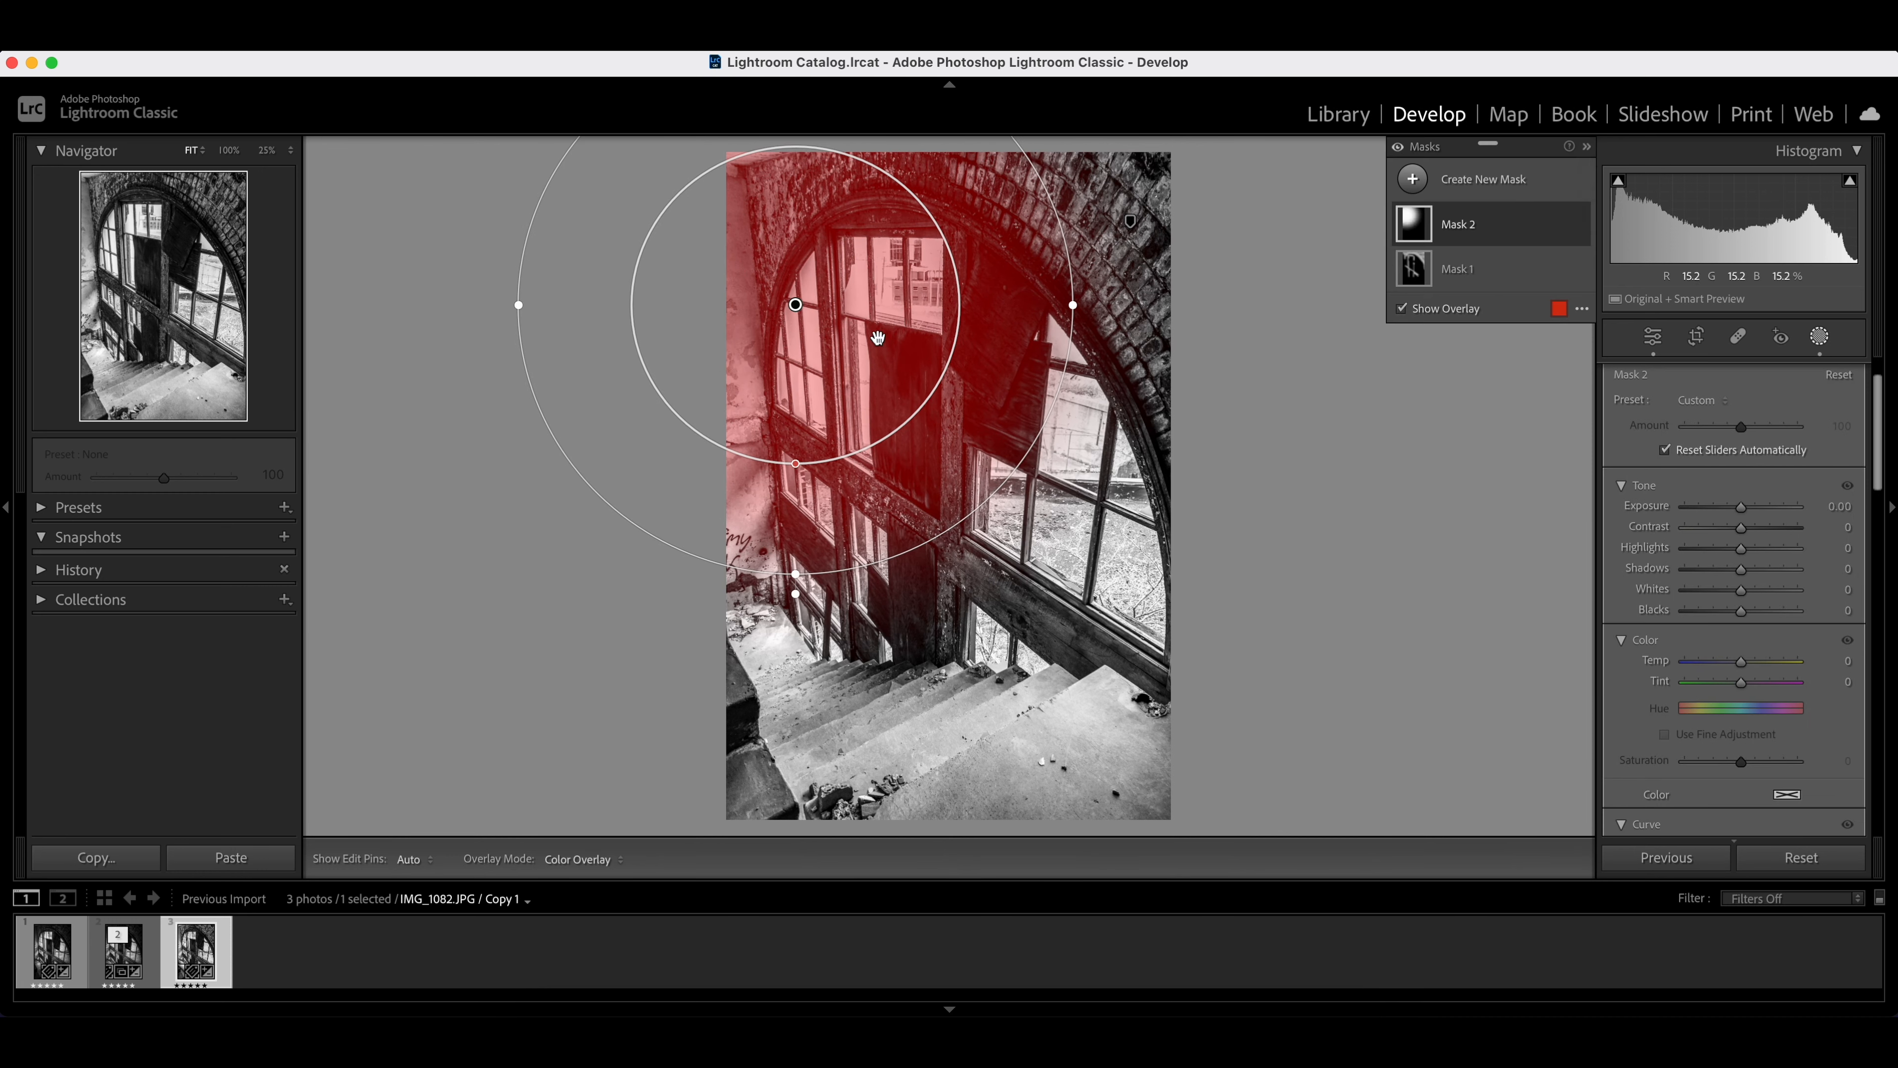
{"action": "left_click_drag", "start_coordinate": [877, 338], "coordinate": [998, 493]}
{"action": "scroll", "coordinate": [1814, 508], "scroll_direction": "up", "scroll_amount": 2}
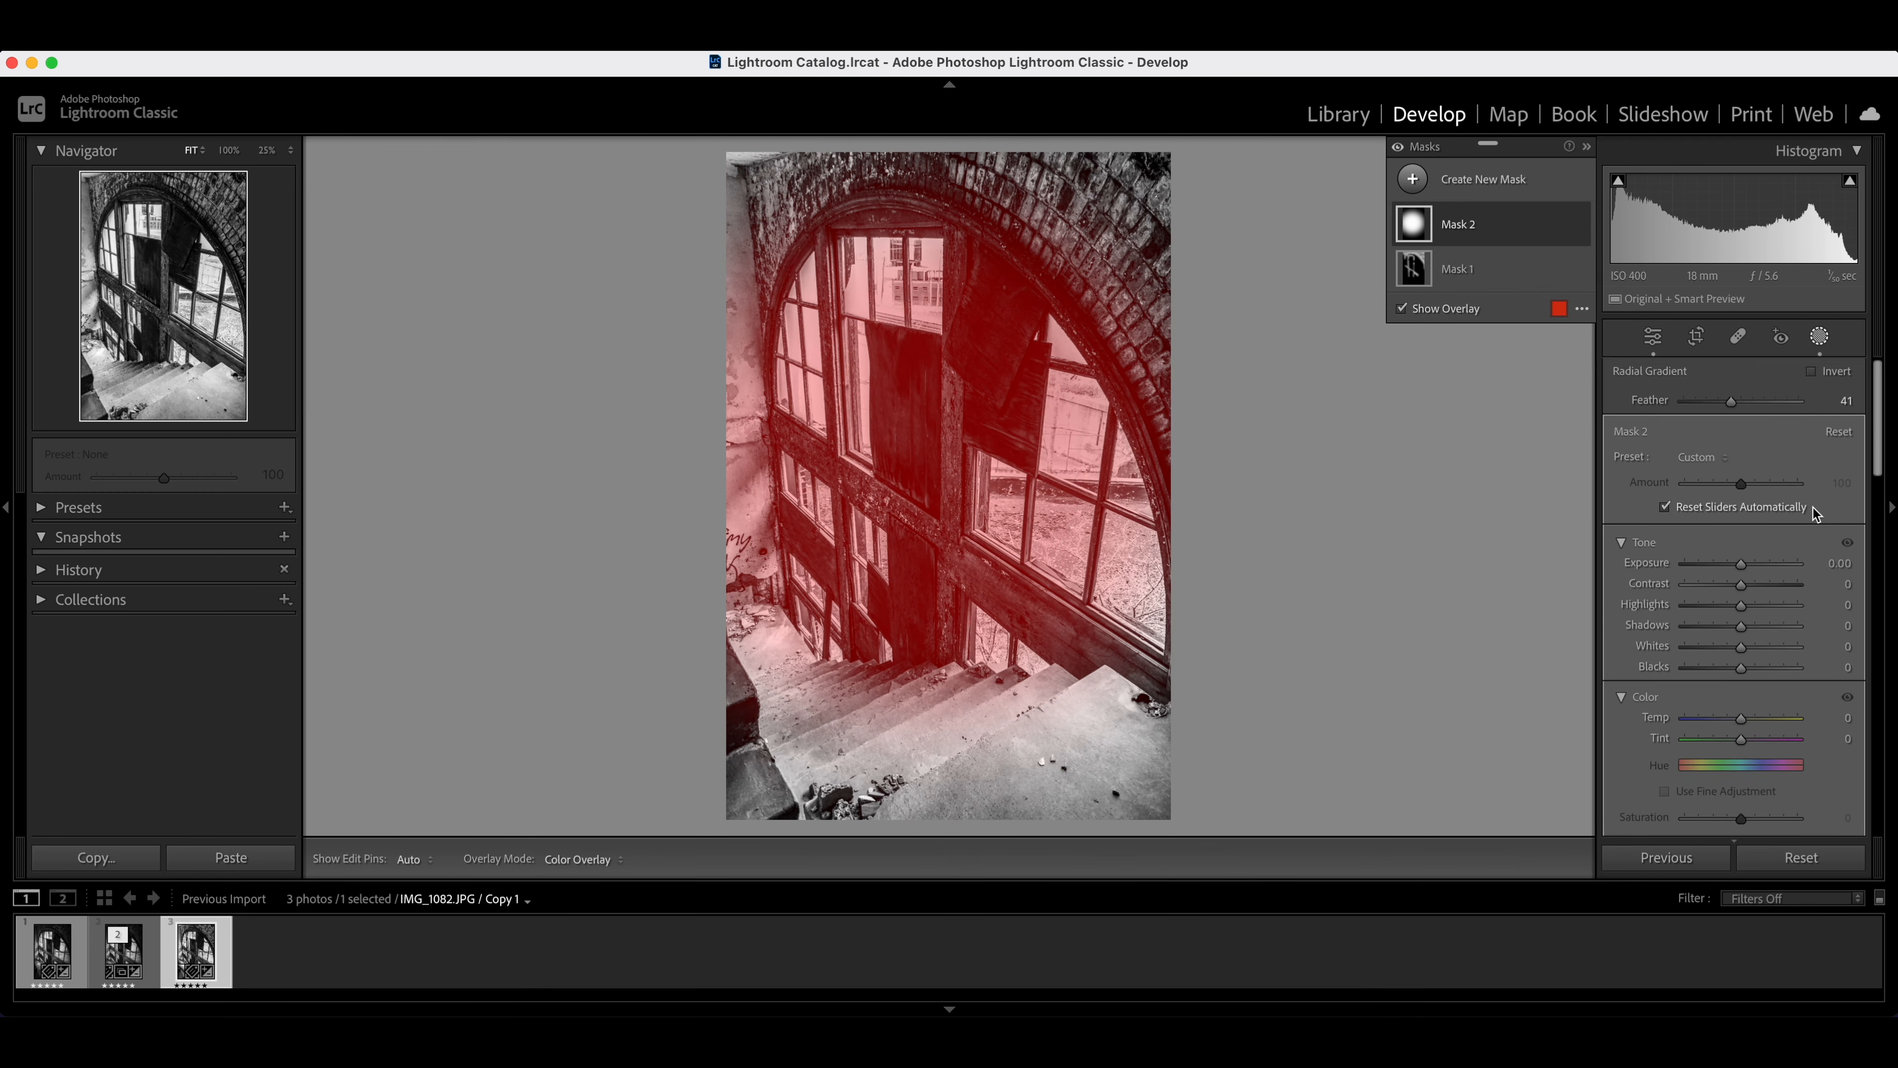
{"action": "left_click", "coordinate": [1812, 370]}
Step: Reshape the inverted radial gradient into a tall ellipse reaching the photo's lower edge, and center it on the window's middle wooden panel
{"action": "left_click_drag", "start_coordinate": [981, 489], "coordinate": [972, 406]}
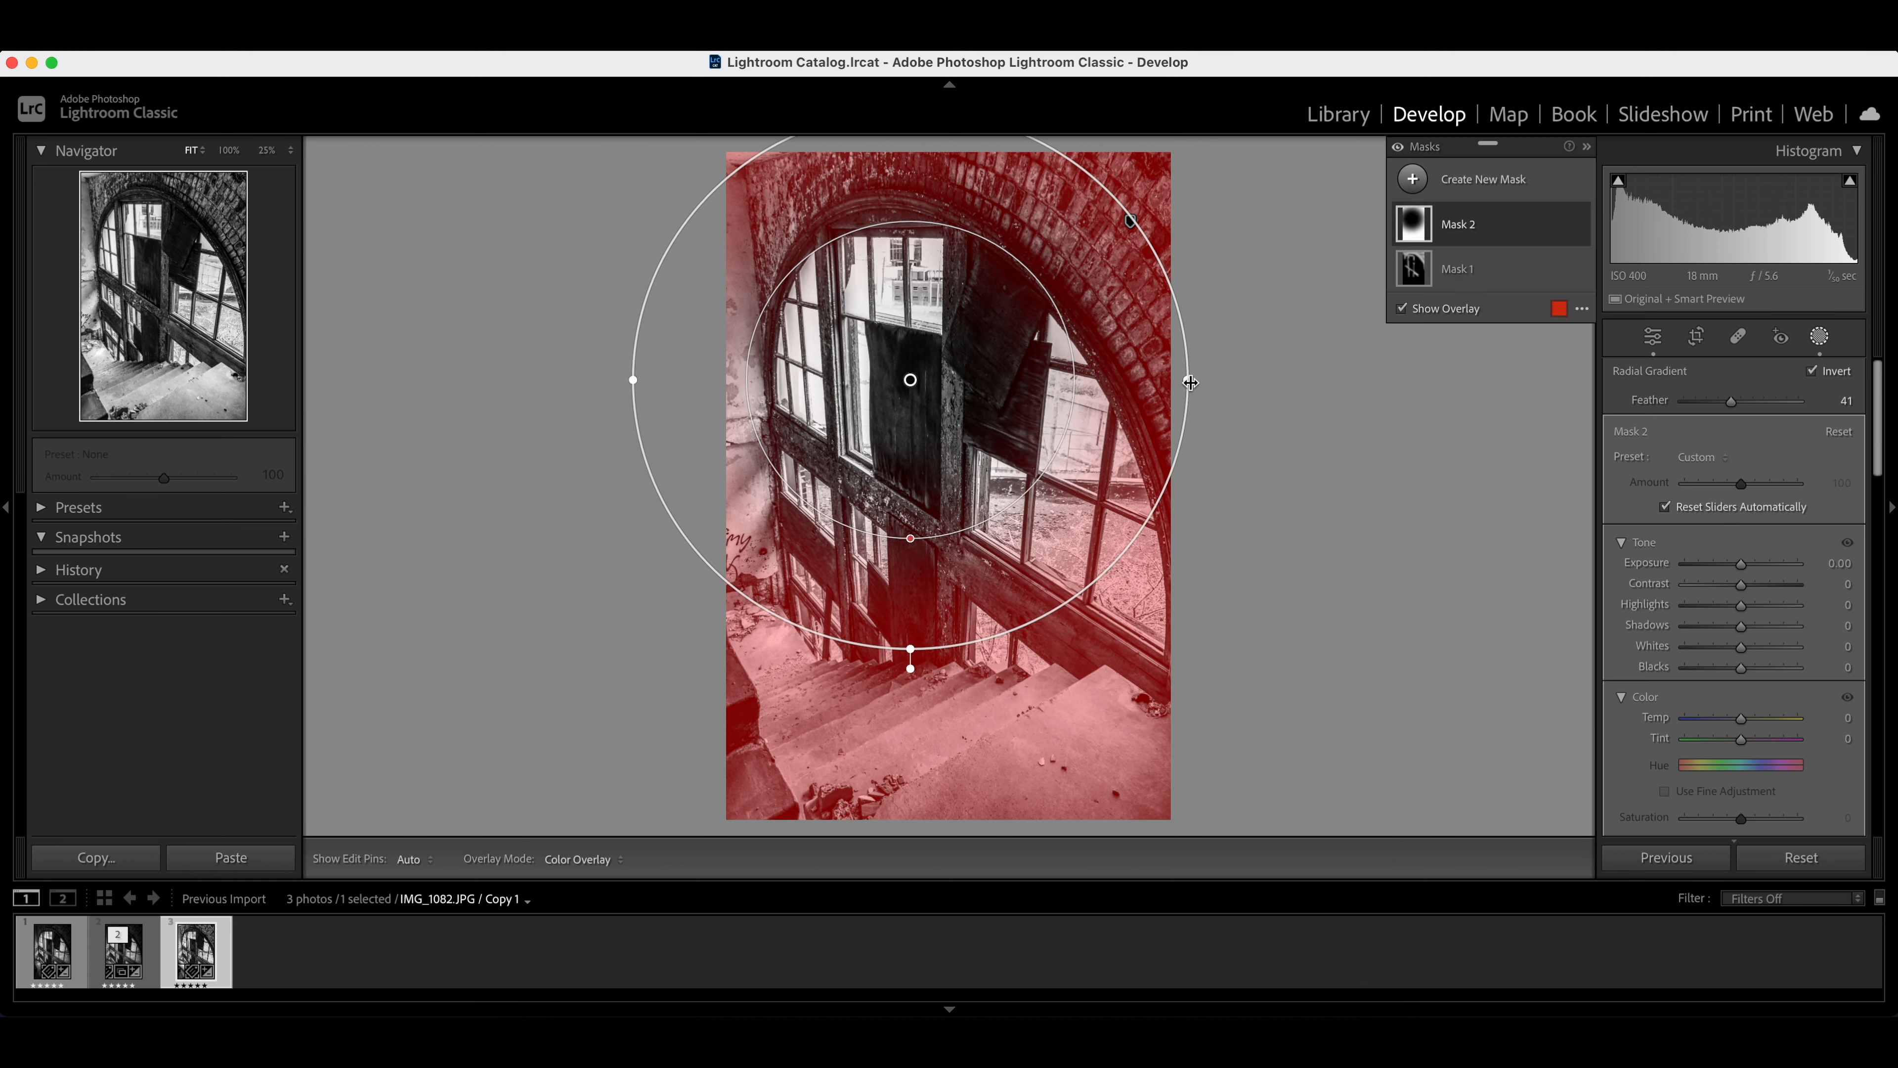
{"action": "left_click_drag", "start_coordinate": [913, 655], "coordinate": [912, 765]}
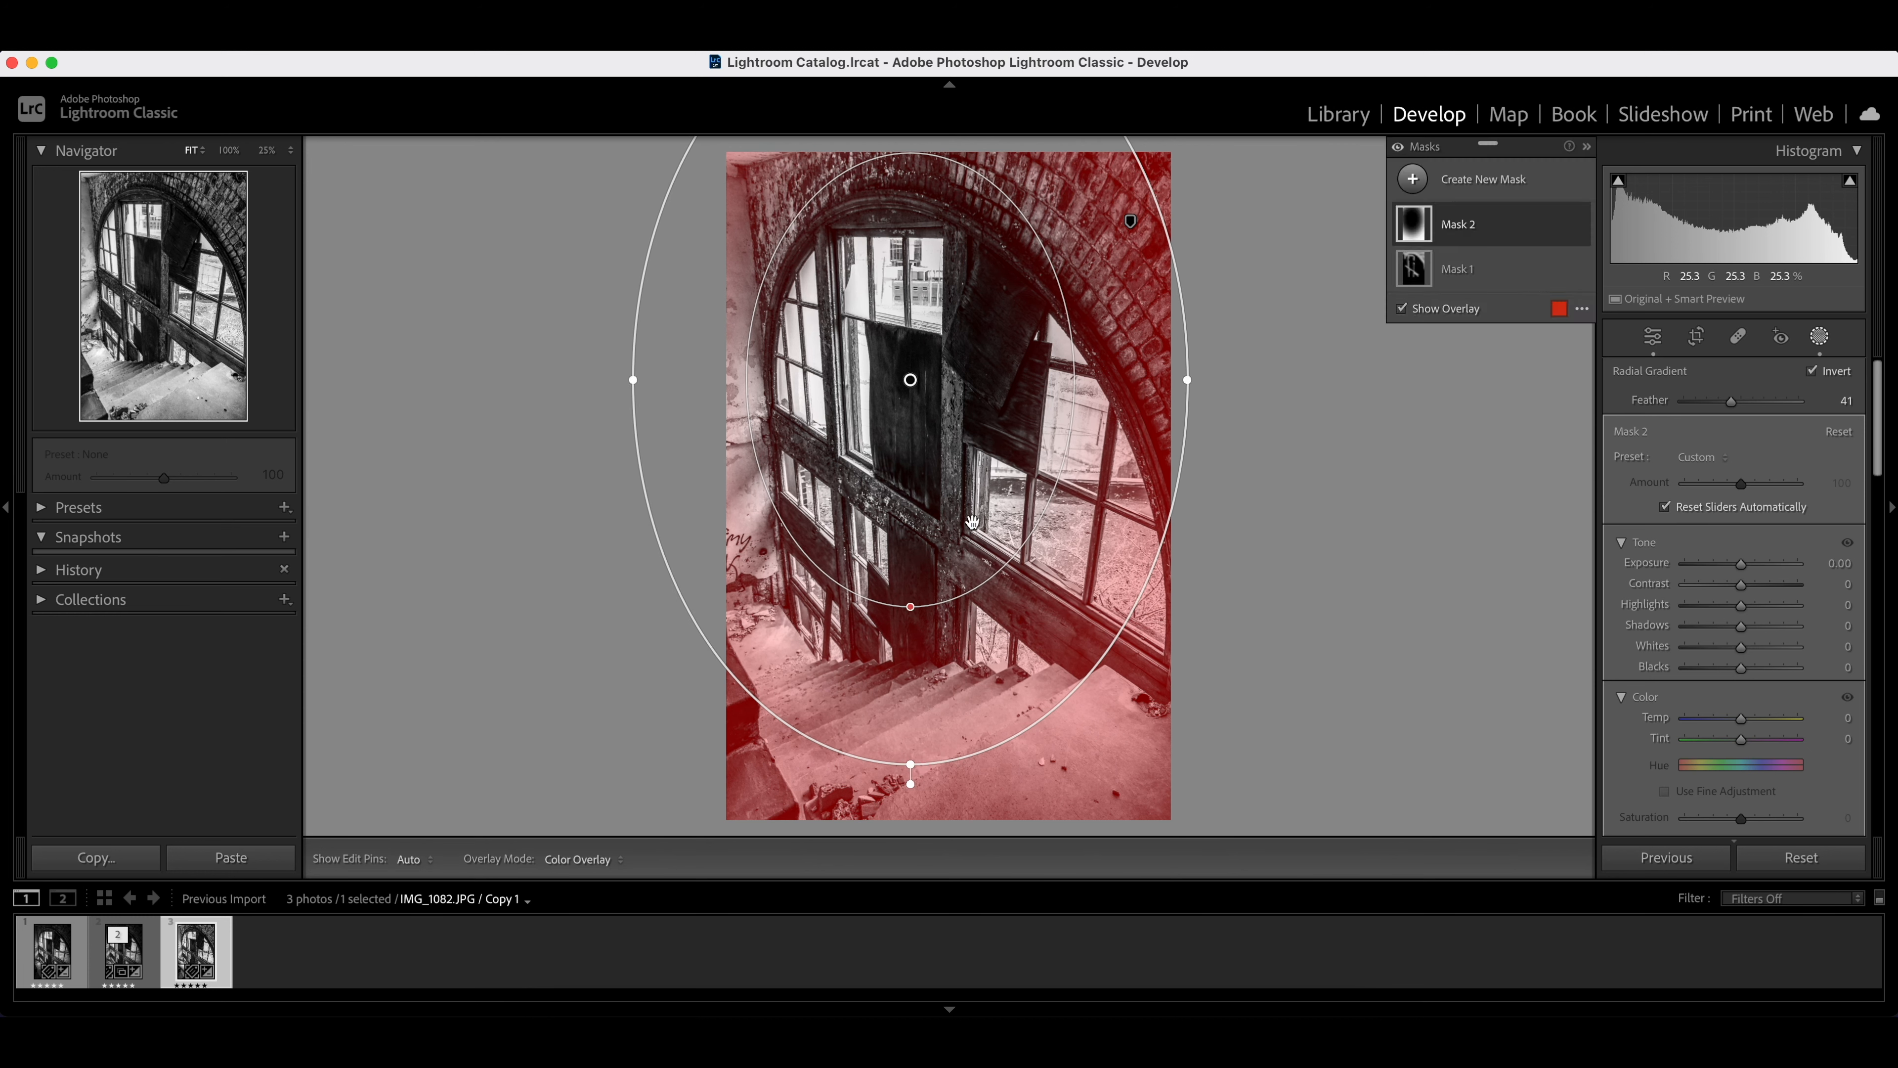
{"action": "left_click_drag", "start_coordinate": [975, 459], "coordinate": [978, 519]}
{"action": "left_click_drag", "start_coordinate": [1194, 440], "coordinate": [1216, 440]}
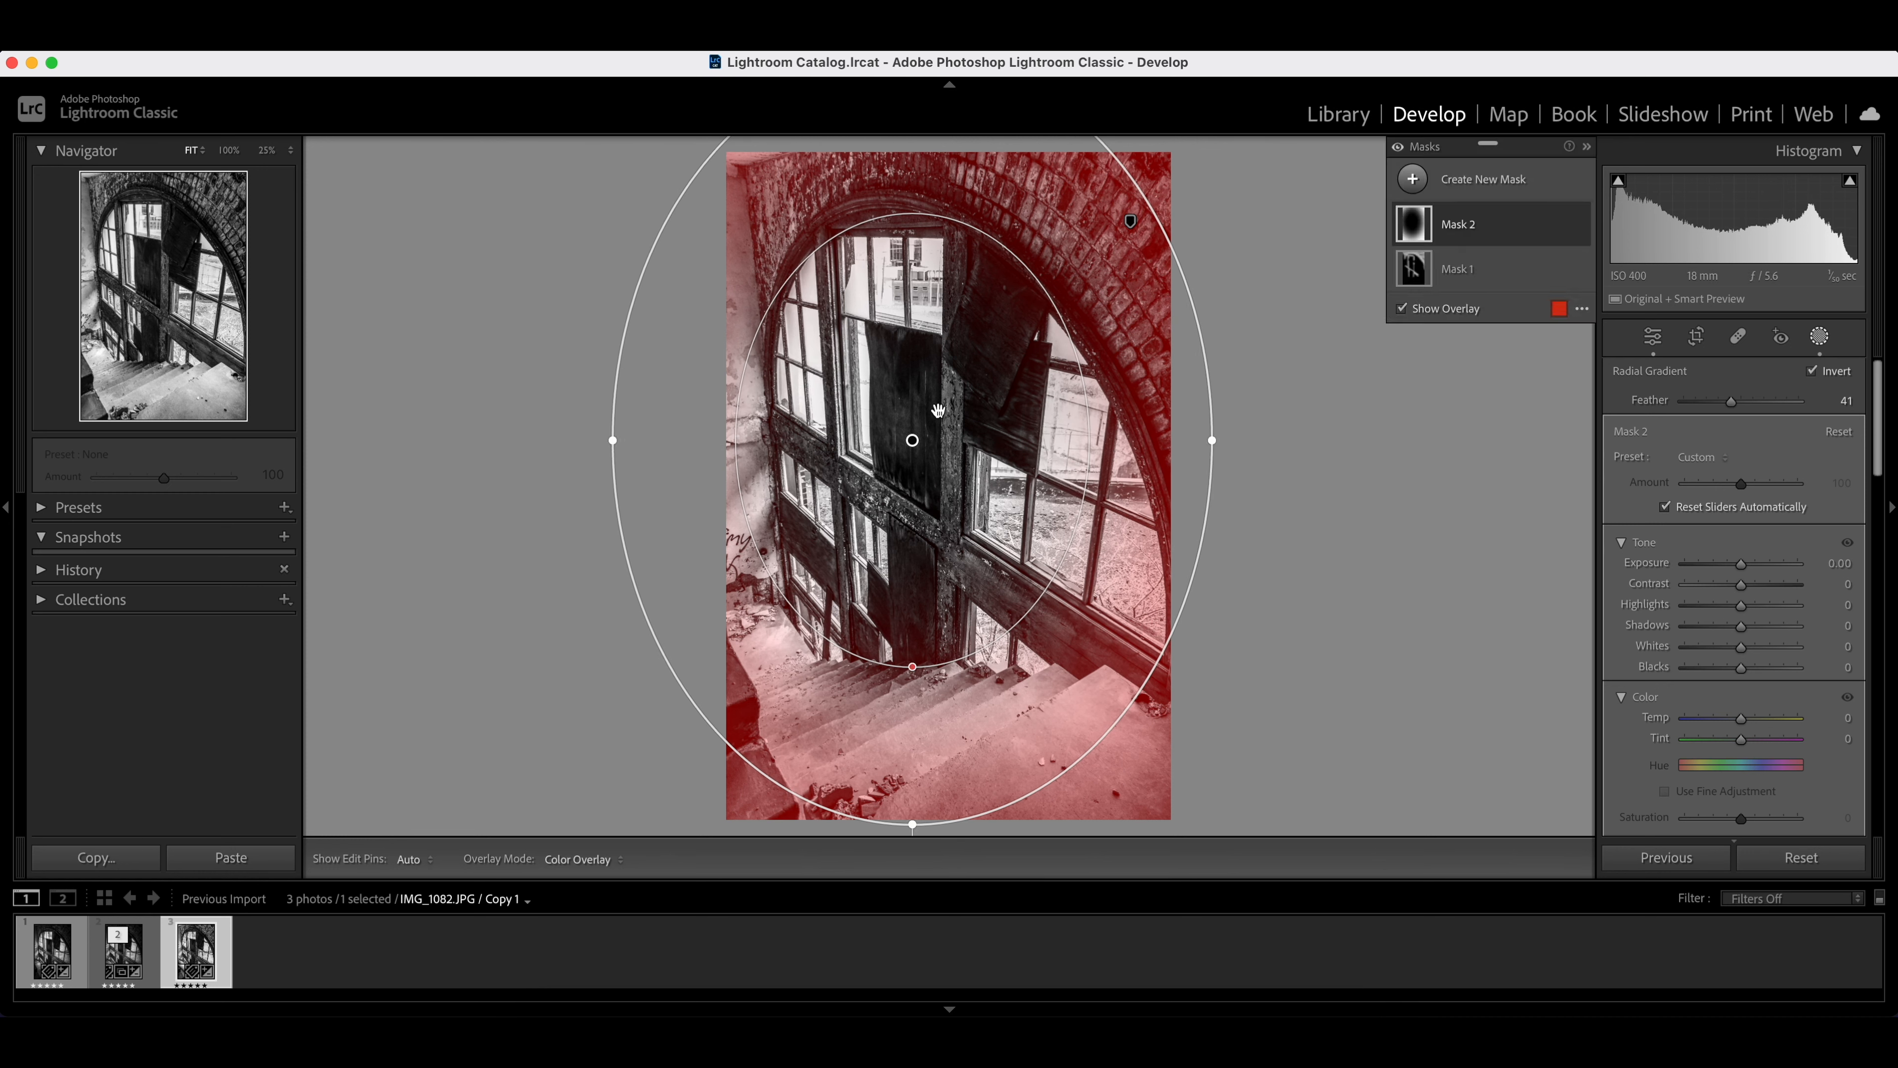
{"action": "mouse_move", "coordinate": [921, 413]}
{"action": "left_mouse_down"}
{"action": "mouse_move", "coordinate": [942, 411]}
{"action": "mouse_move", "coordinate": [906, 408]}
{"action": "mouse_move", "coordinate": [903, 432]}
{"action": "left_mouse_up"}
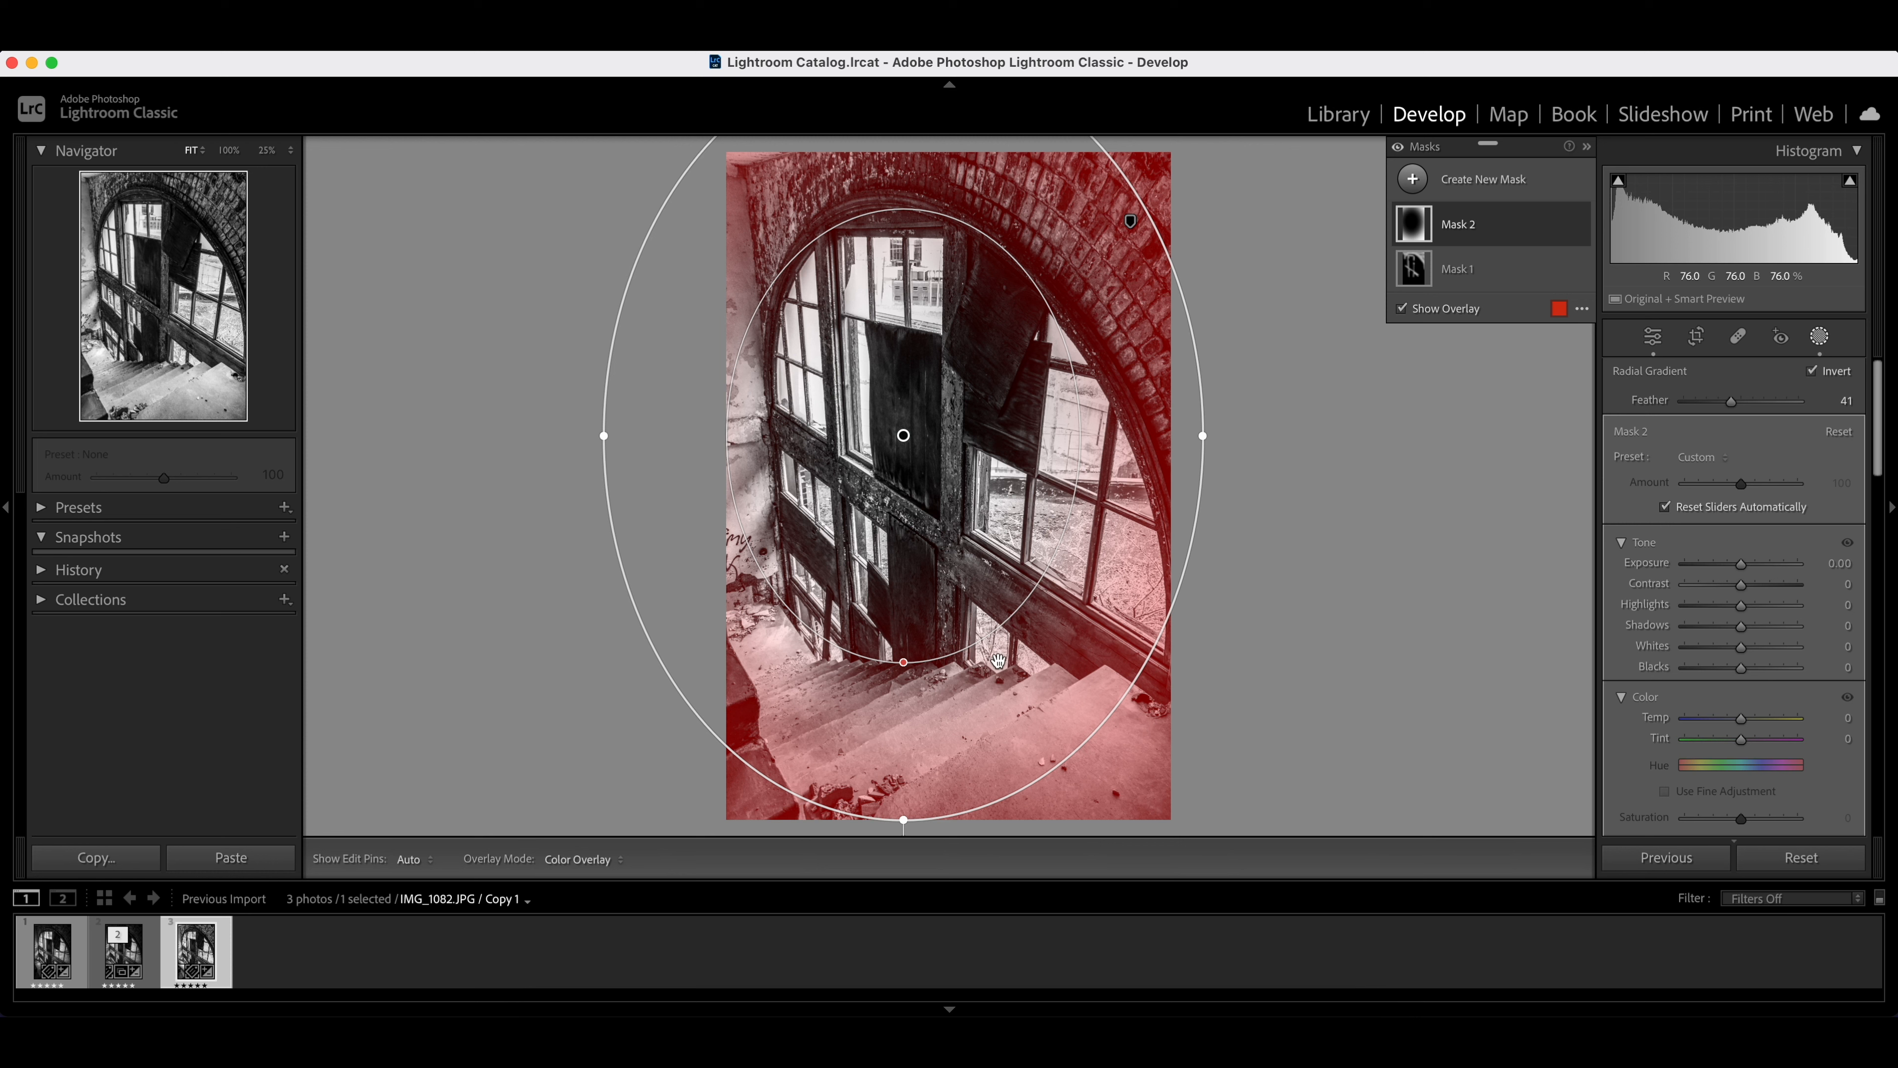
{"action": "left_click_drag", "start_coordinate": [1202, 435], "coordinate": [1178, 426]}
{"action": "left_click_drag", "start_coordinate": [977, 407], "coordinate": [949, 411]}
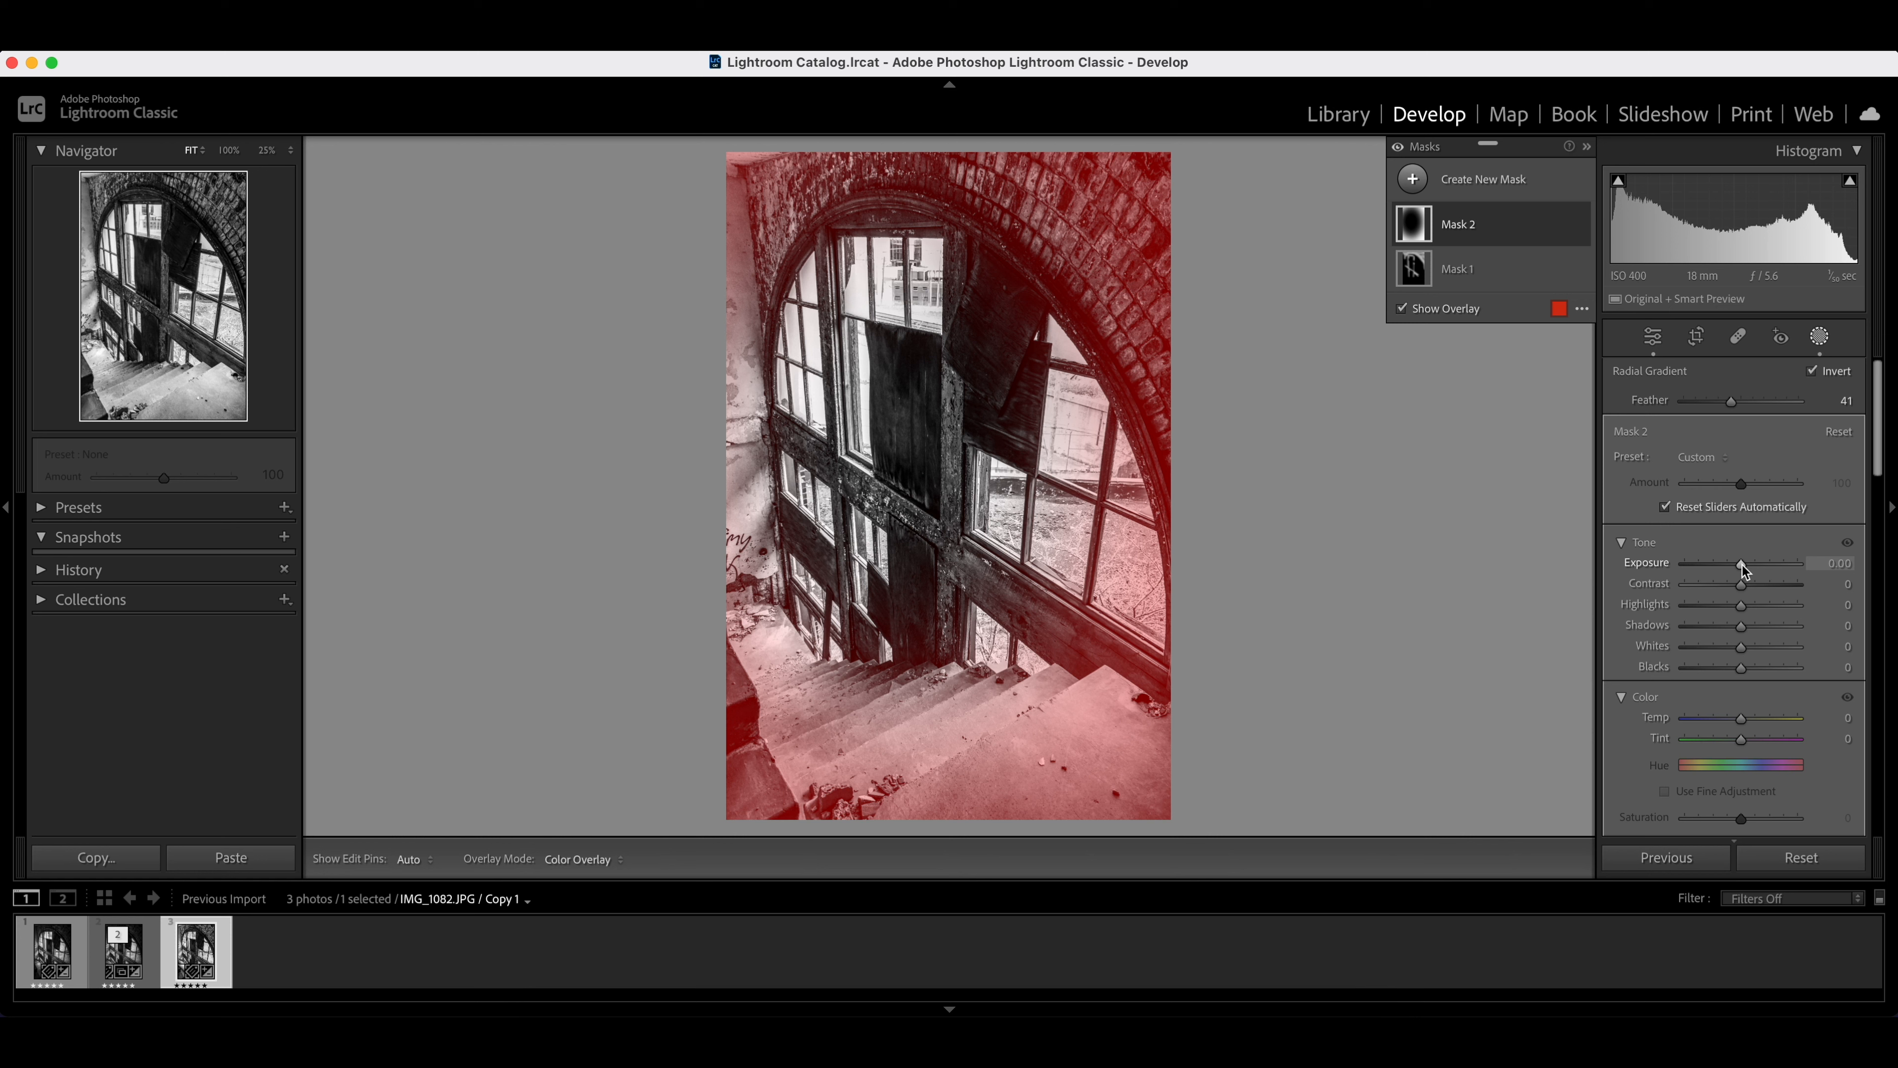
Step: Set the radial mask's Exposure to -3.01, compare it on and off, and nudge the ellipse slightly upward
{"action": "left_click_drag", "start_coordinate": [1742, 570], "coordinate": [1701, 567]}
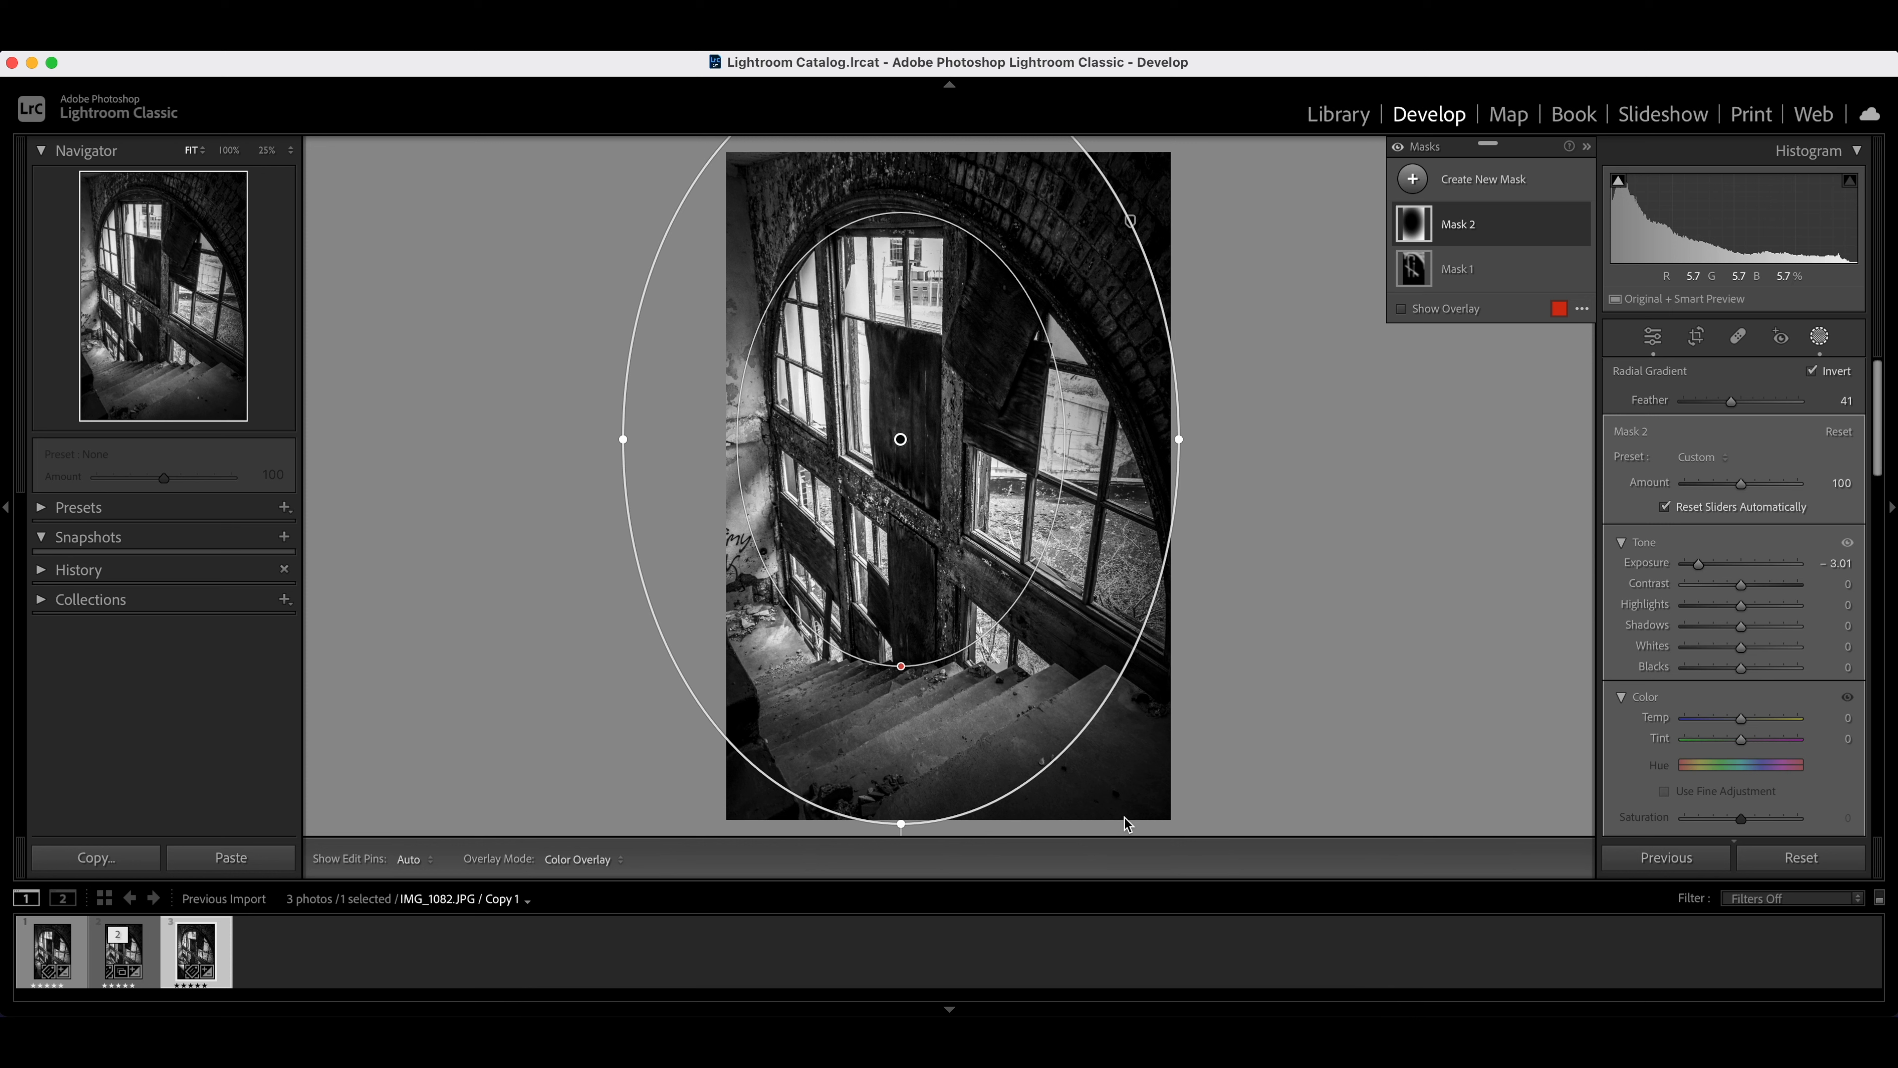
{"action": "left_click", "coordinate": [1581, 225]}
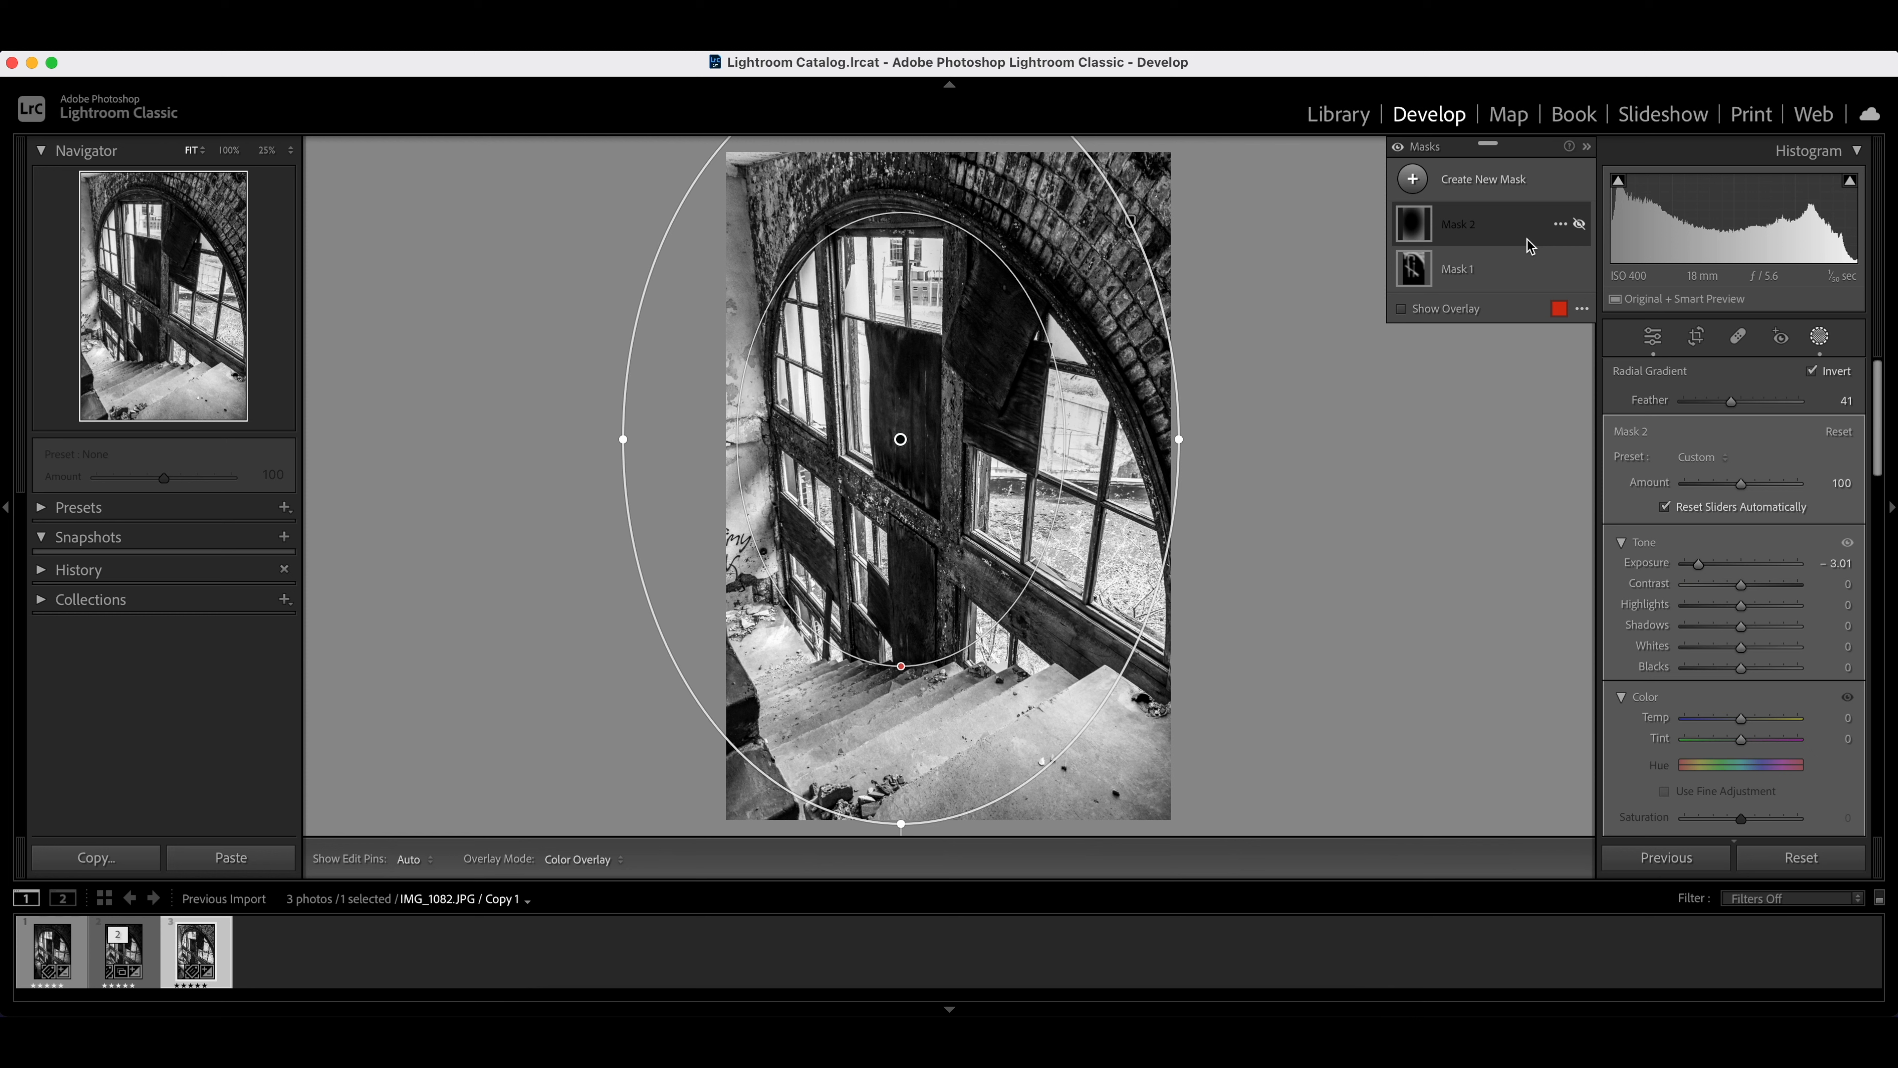
{"action": "left_click", "coordinate": [1580, 226]}
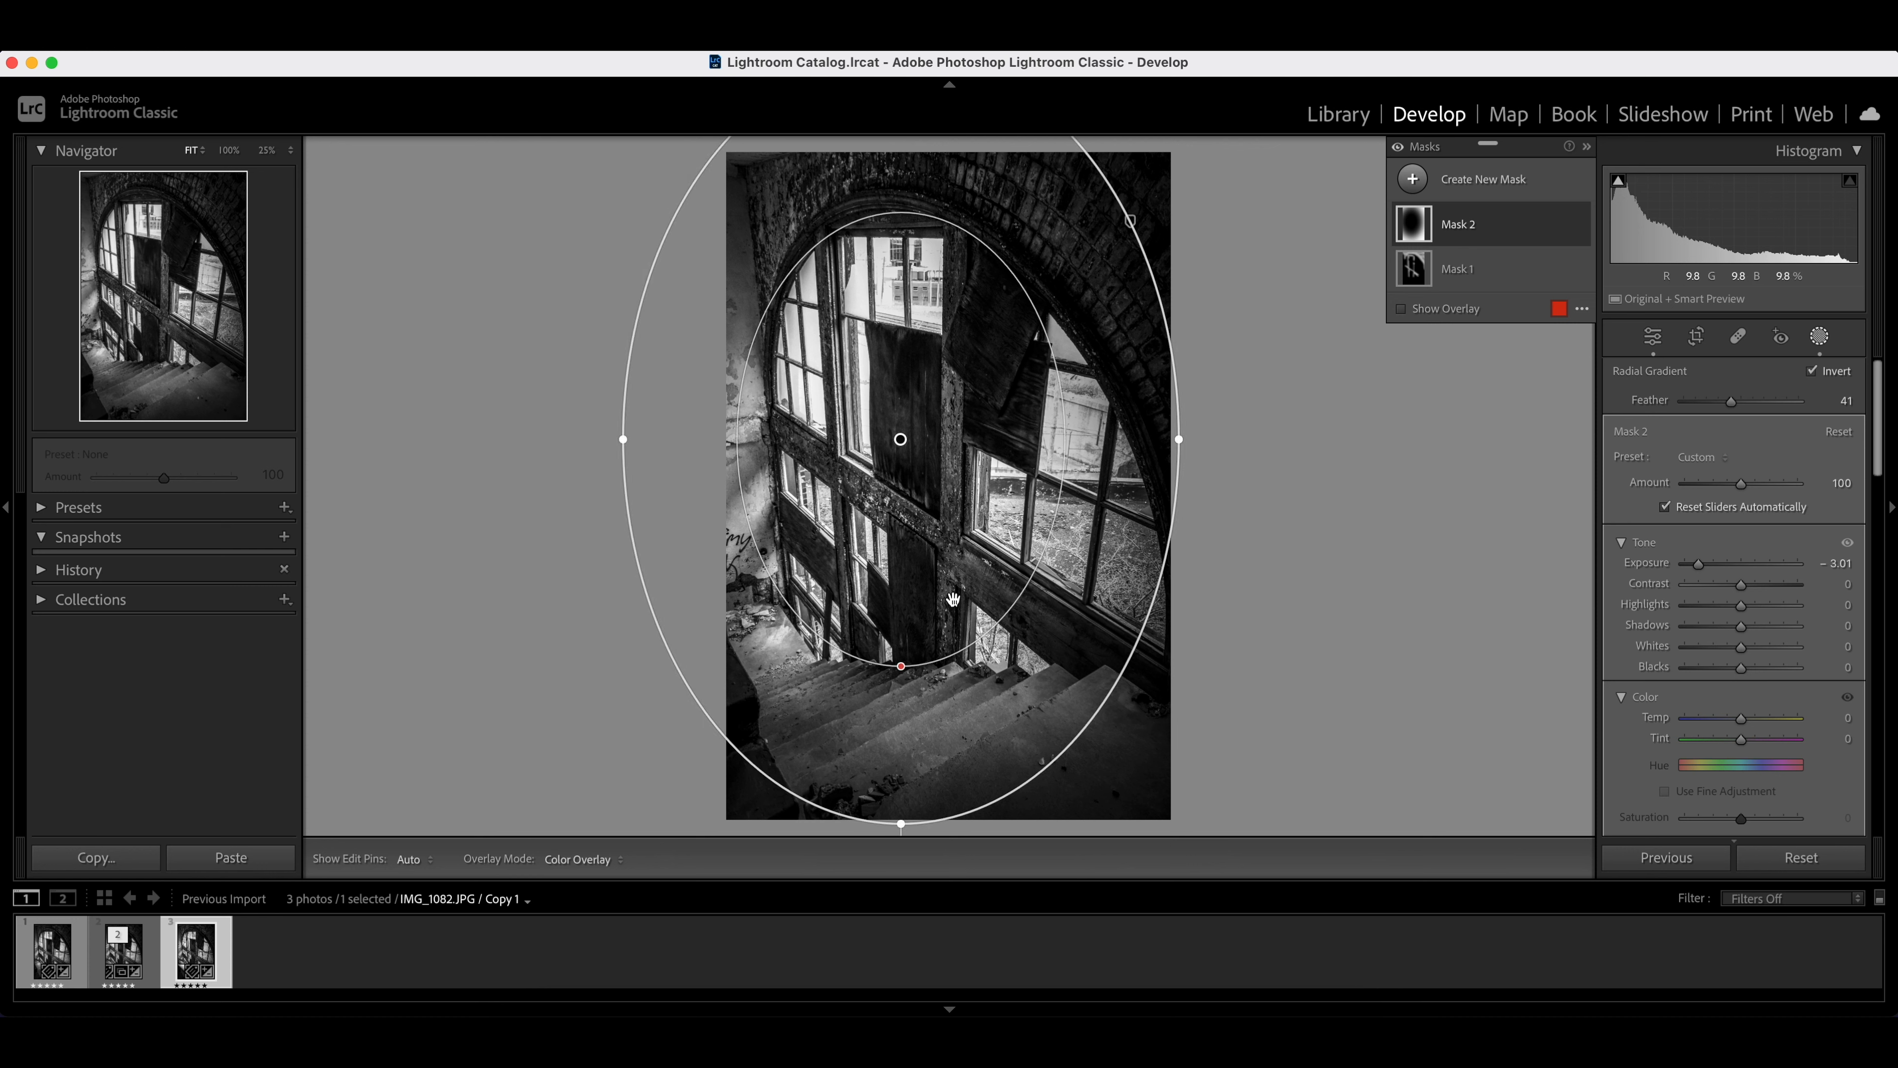
{"action": "mouse_move", "coordinate": [991, 361]}
{"action": "left_mouse_down"}
{"action": "mouse_move", "coordinate": [1007, 418]}
{"action": "mouse_move", "coordinate": [1053, 430]}
{"action": "mouse_move", "coordinate": [1114, 536]}
{"action": "mouse_move", "coordinate": [1008, 491]}
{"action": "mouse_move", "coordinate": [1063, 504]}
{"action": "mouse_move", "coordinate": [1025, 369]}
{"action": "mouse_move", "coordinate": [987, 349]}
{"action": "left_mouse_up"}
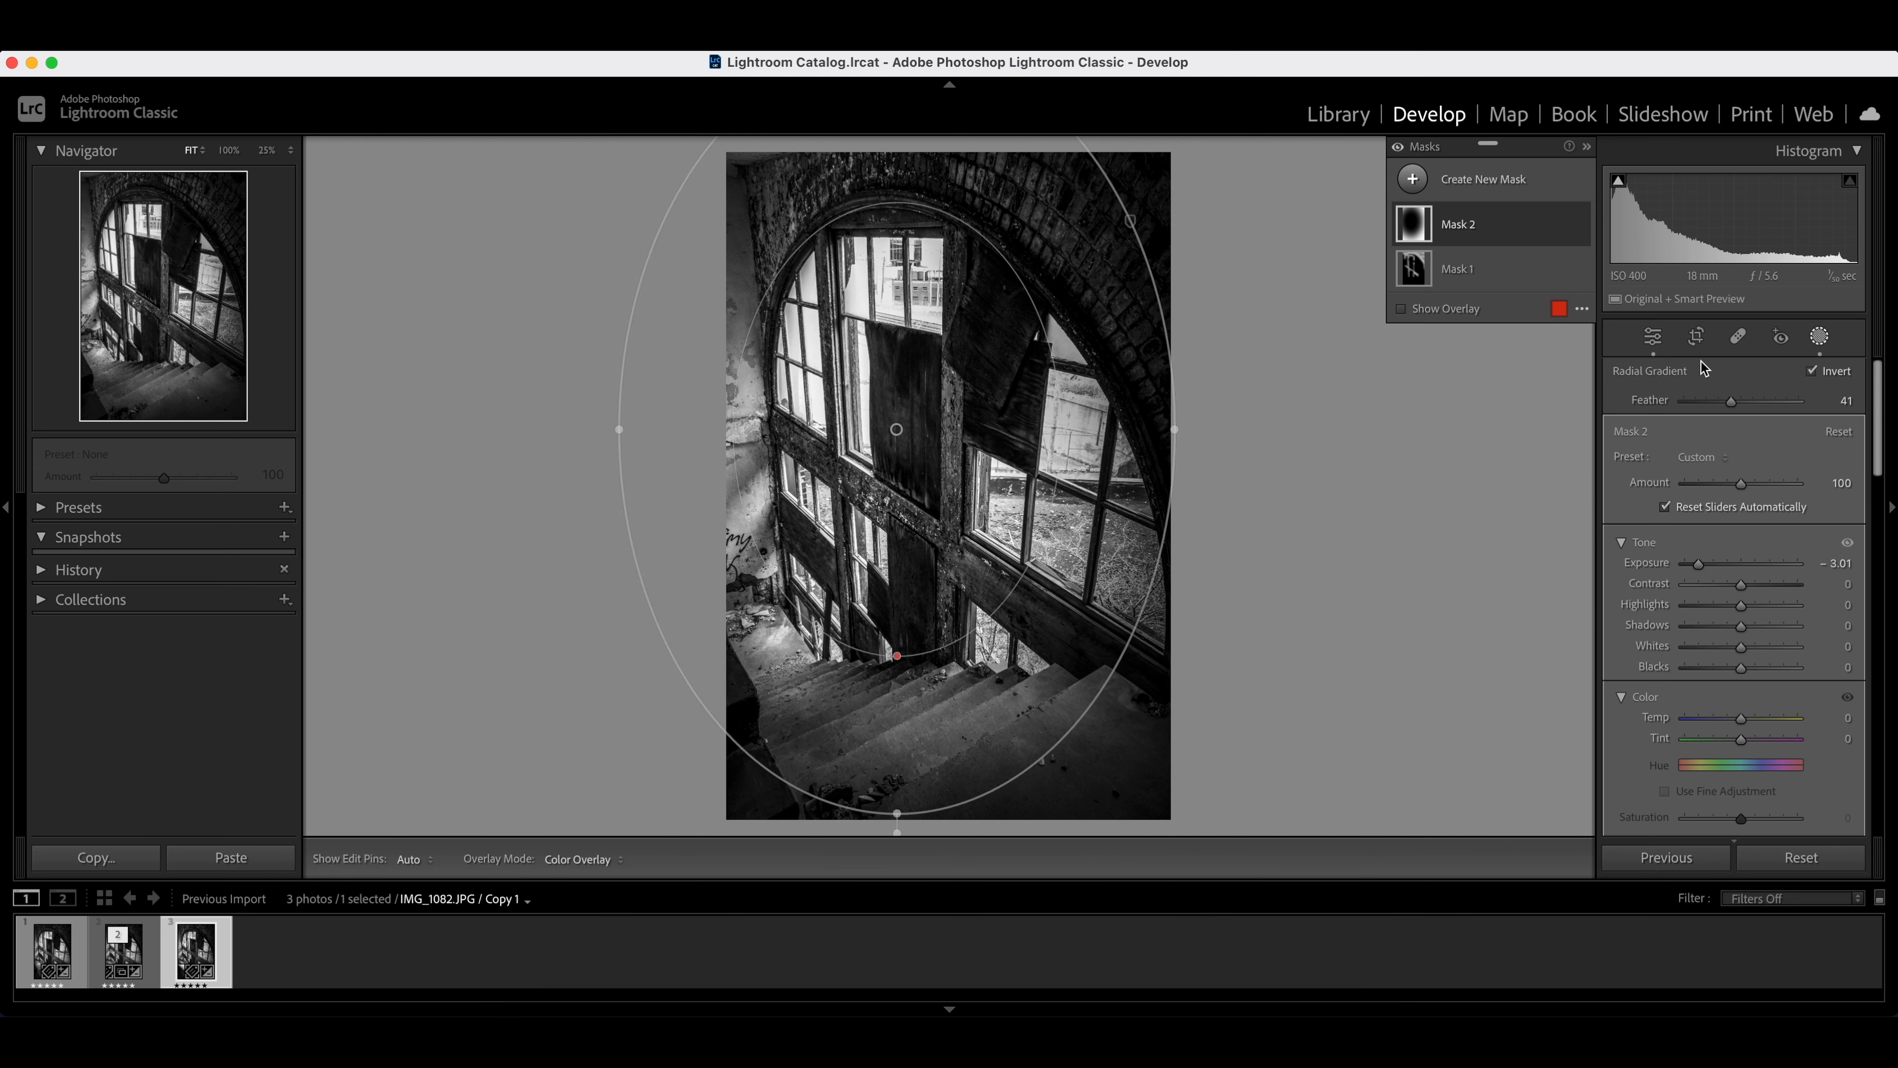
Step: Create another brush mask with brush size 4 and paint it along the window's wooden posts and diagonal crossbeam
{"action": "left_click", "coordinate": [1413, 181]}
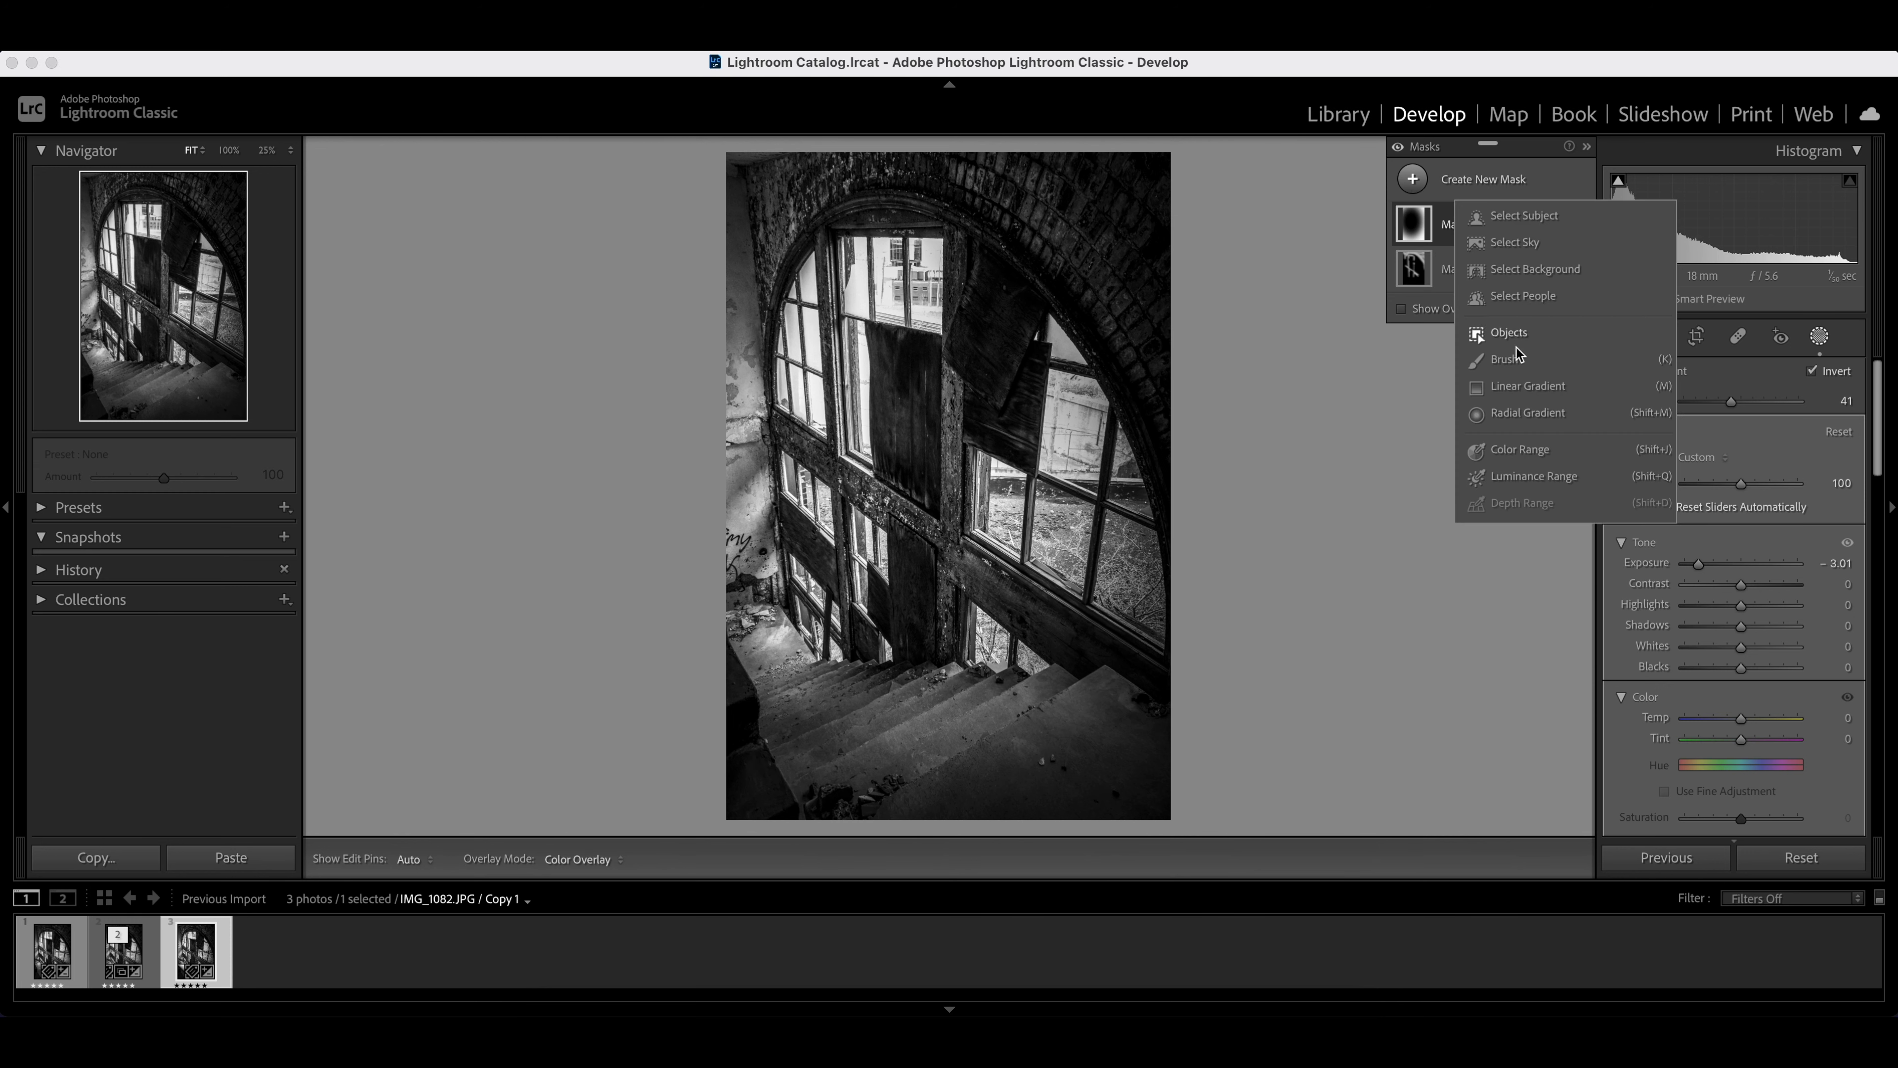
{"action": "left_click", "coordinate": [1505, 360]}
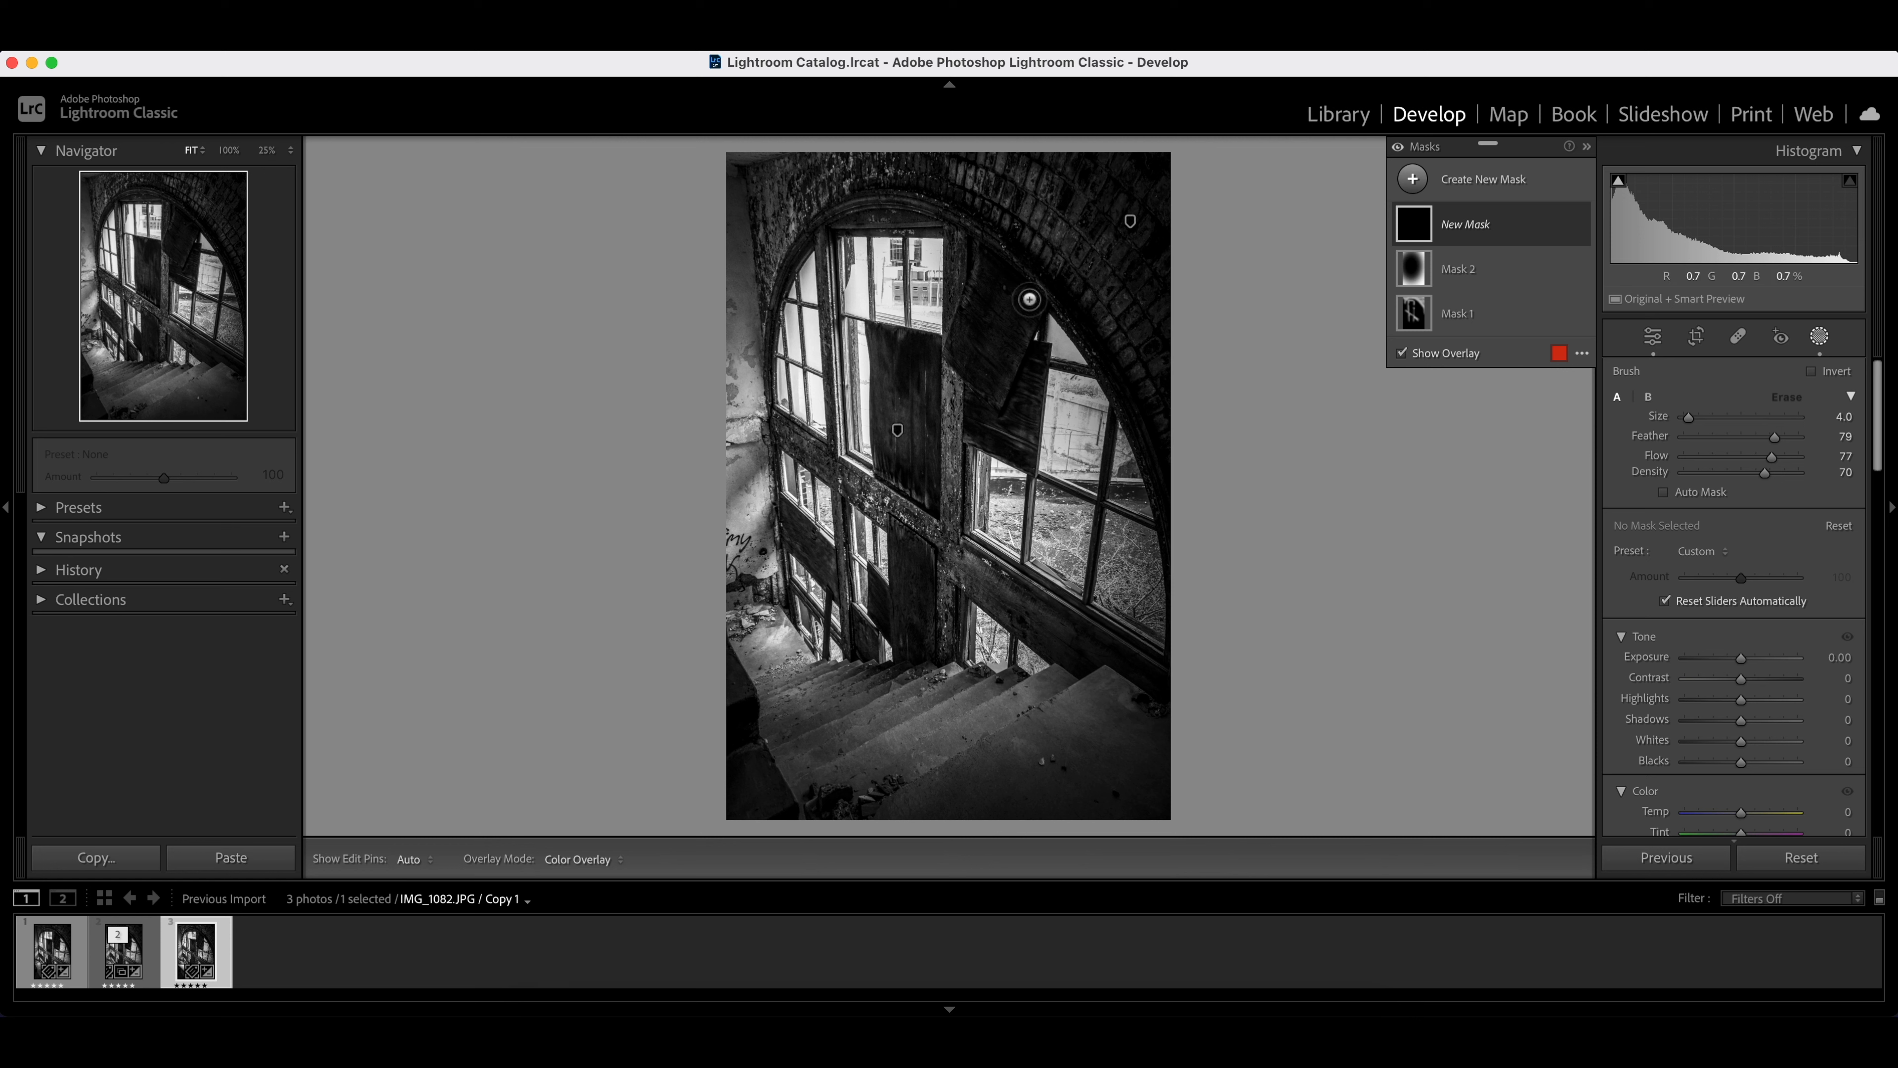
{"action": "mouse_move", "coordinate": [828, 247]}
{"action": "left_mouse_down"}
{"action": "mouse_move", "coordinate": [842, 481]}
{"action": "mouse_move", "coordinate": [785, 435]}
{"action": "mouse_move", "coordinate": [829, 476]}
{"action": "mouse_move", "coordinate": [779, 420]}
{"action": "mouse_move", "coordinate": [1062, 642]}
{"action": "mouse_move", "coordinate": [950, 538]}
{"action": "mouse_move", "coordinate": [951, 237]}
{"action": "mouse_move", "coordinate": [927, 374]}
{"action": "left_mouse_up"}
{"action": "left_click_drag", "start_coordinate": [841, 442], "coordinate": [839, 197]}
{"action": "mouse_move", "coordinate": [851, 497]}
{"action": "left_mouse_down"}
{"action": "mouse_move", "coordinate": [852, 643]}
{"action": "mouse_move", "coordinate": [855, 500]}
{"action": "mouse_move", "coordinate": [870, 516]}
{"action": "left_mouse_up"}
{"action": "mouse_move", "coordinate": [982, 594]}
{"action": "left_mouse_down"}
{"action": "mouse_move", "coordinate": [949, 568]}
{"action": "mouse_move", "coordinate": [950, 638]}
{"action": "mouse_move", "coordinate": [934, 523]}
{"action": "mouse_move", "coordinate": [844, 462]}
{"action": "mouse_move", "coordinate": [1031, 621]}
{"action": "left_mouse_up"}
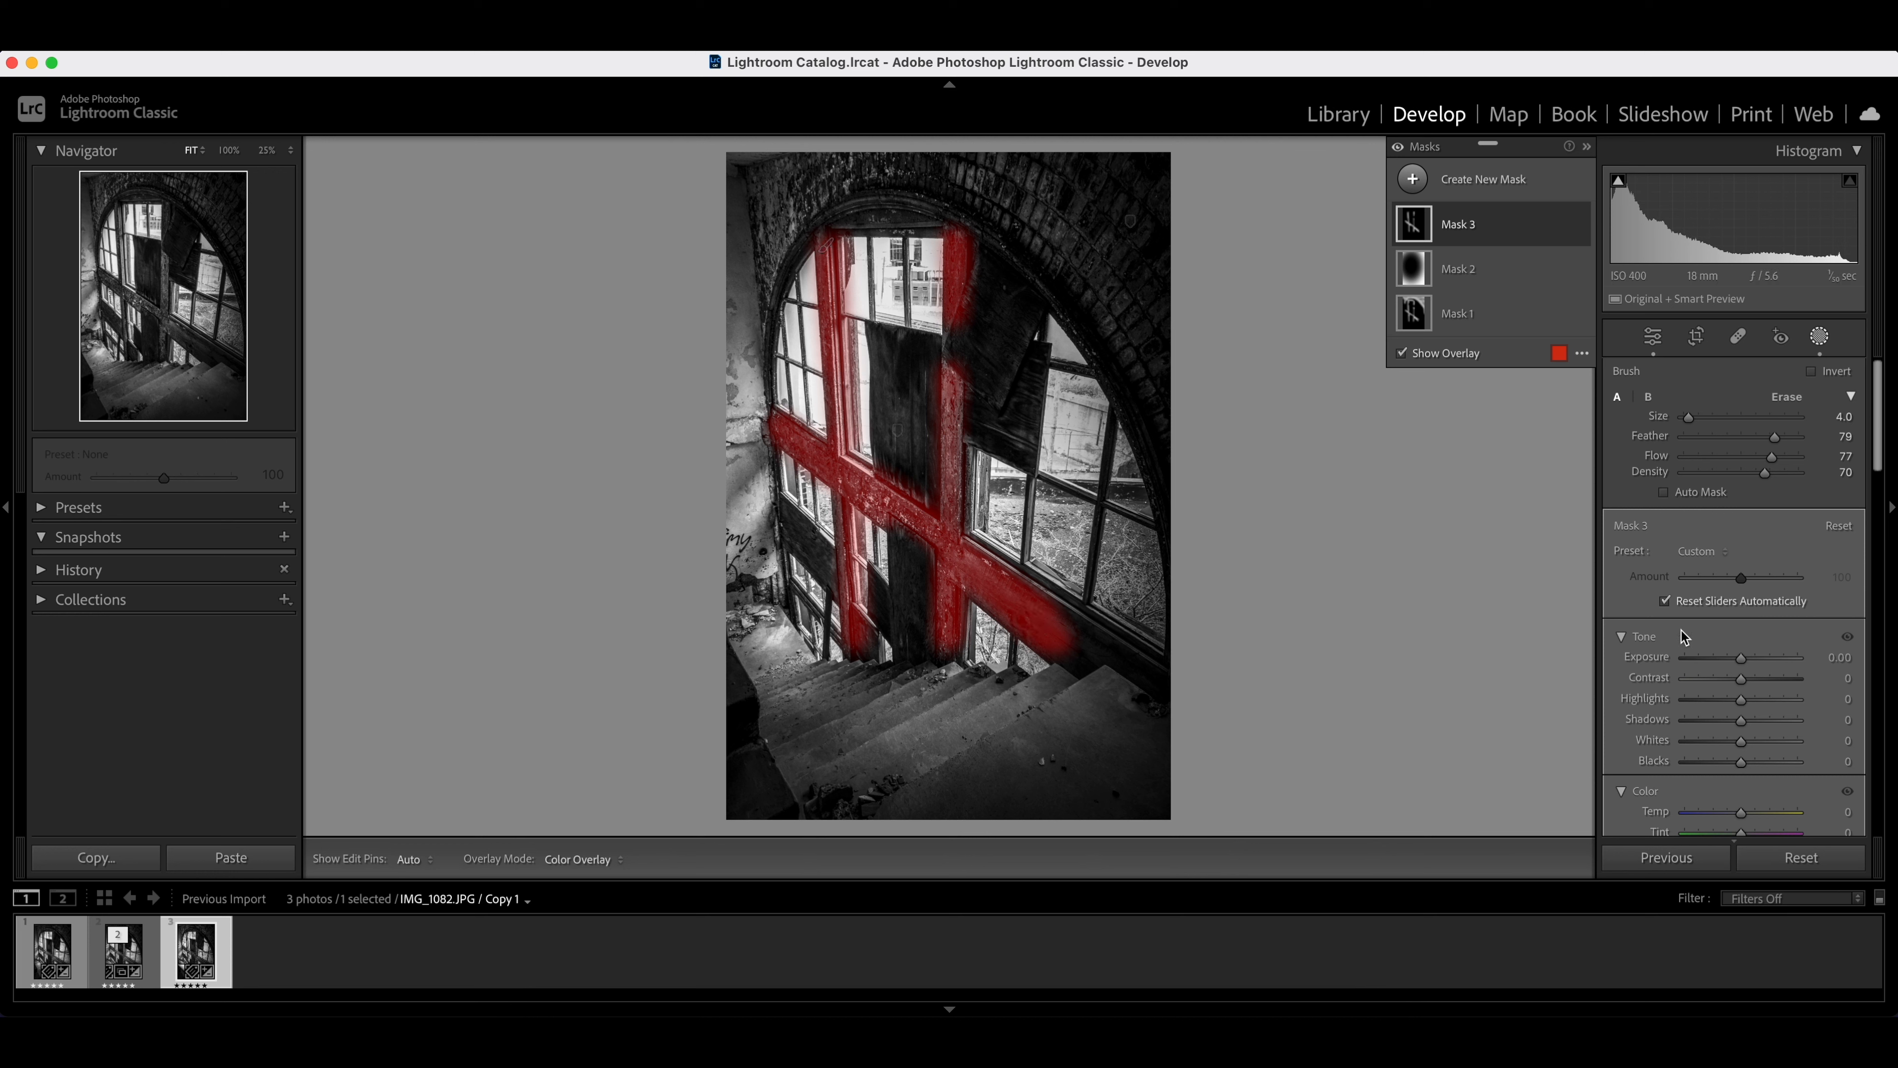
Step: Set the window-post brush mask's Exposure to 0.54 and compare the photo with that mask on and off
{"action": "left_click_drag", "start_coordinate": [1743, 665], "coordinate": [1753, 667]}
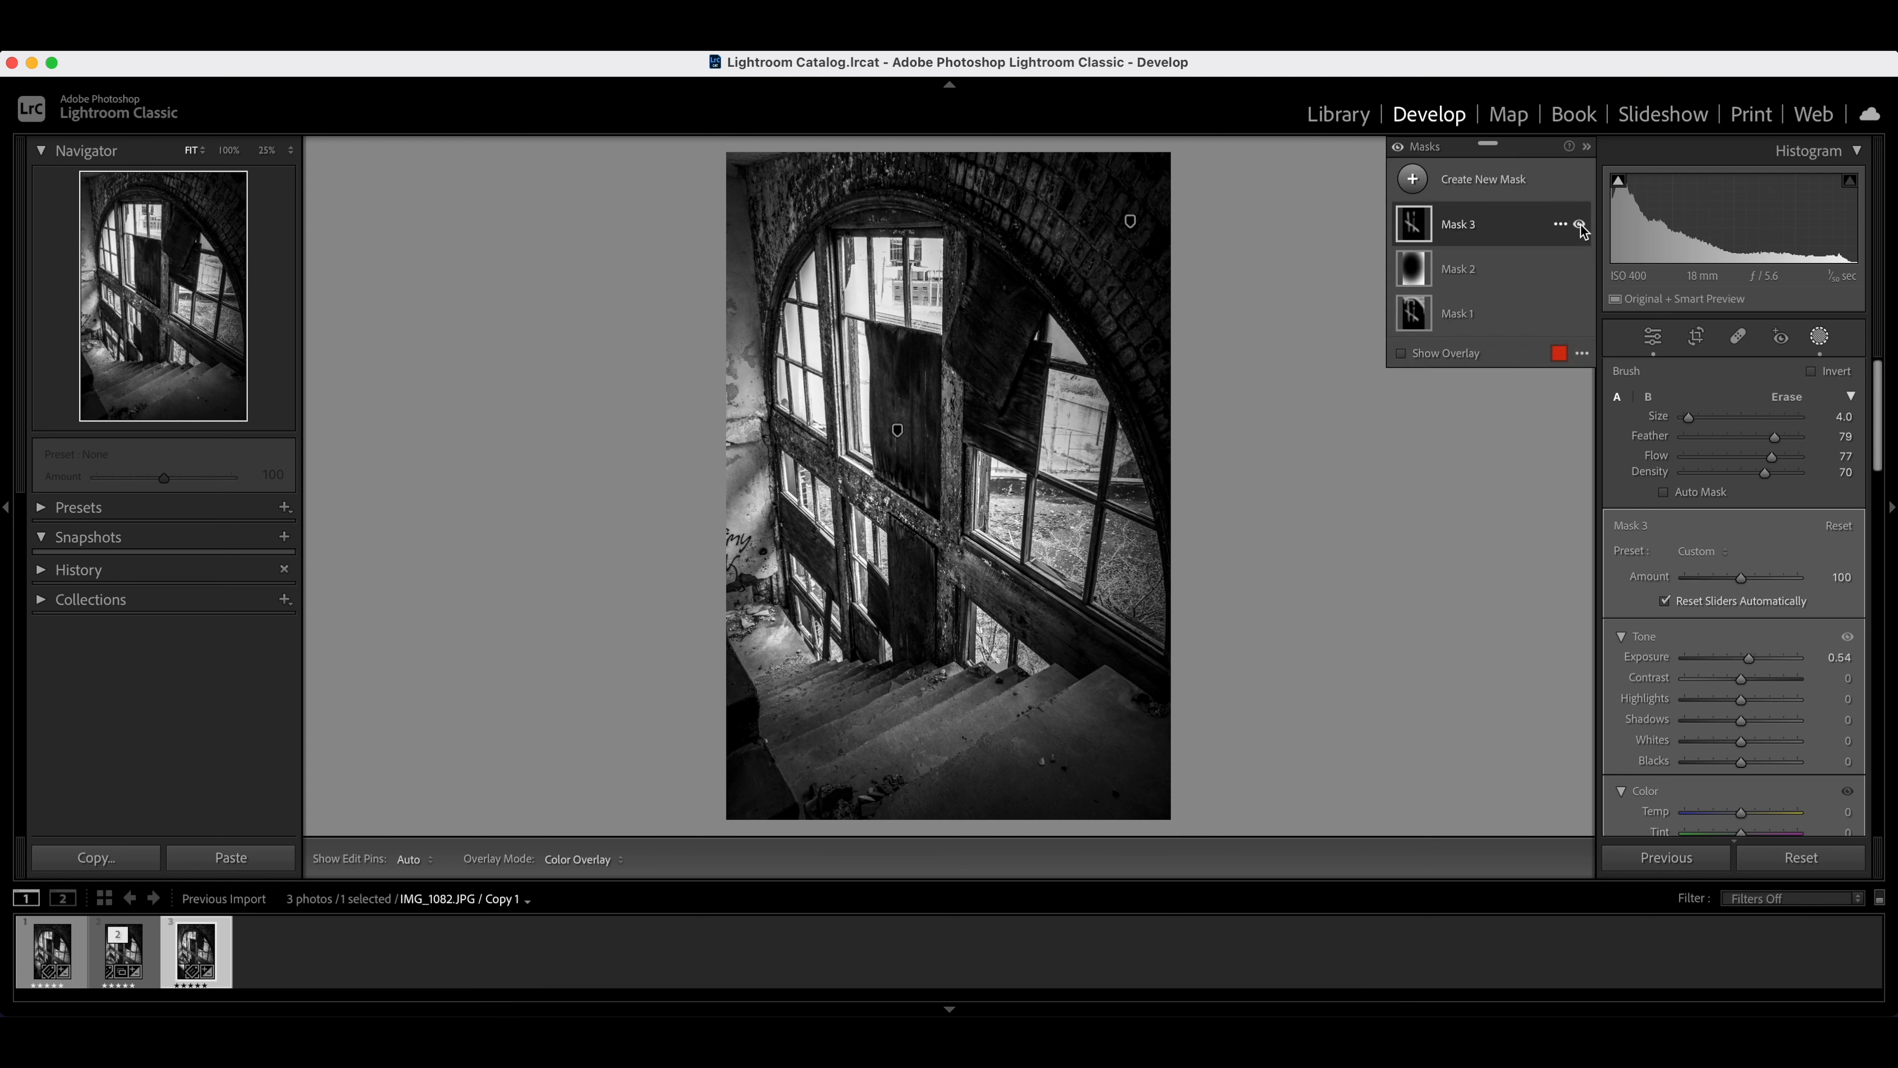
{"action": "left_click", "coordinate": [1580, 225]}
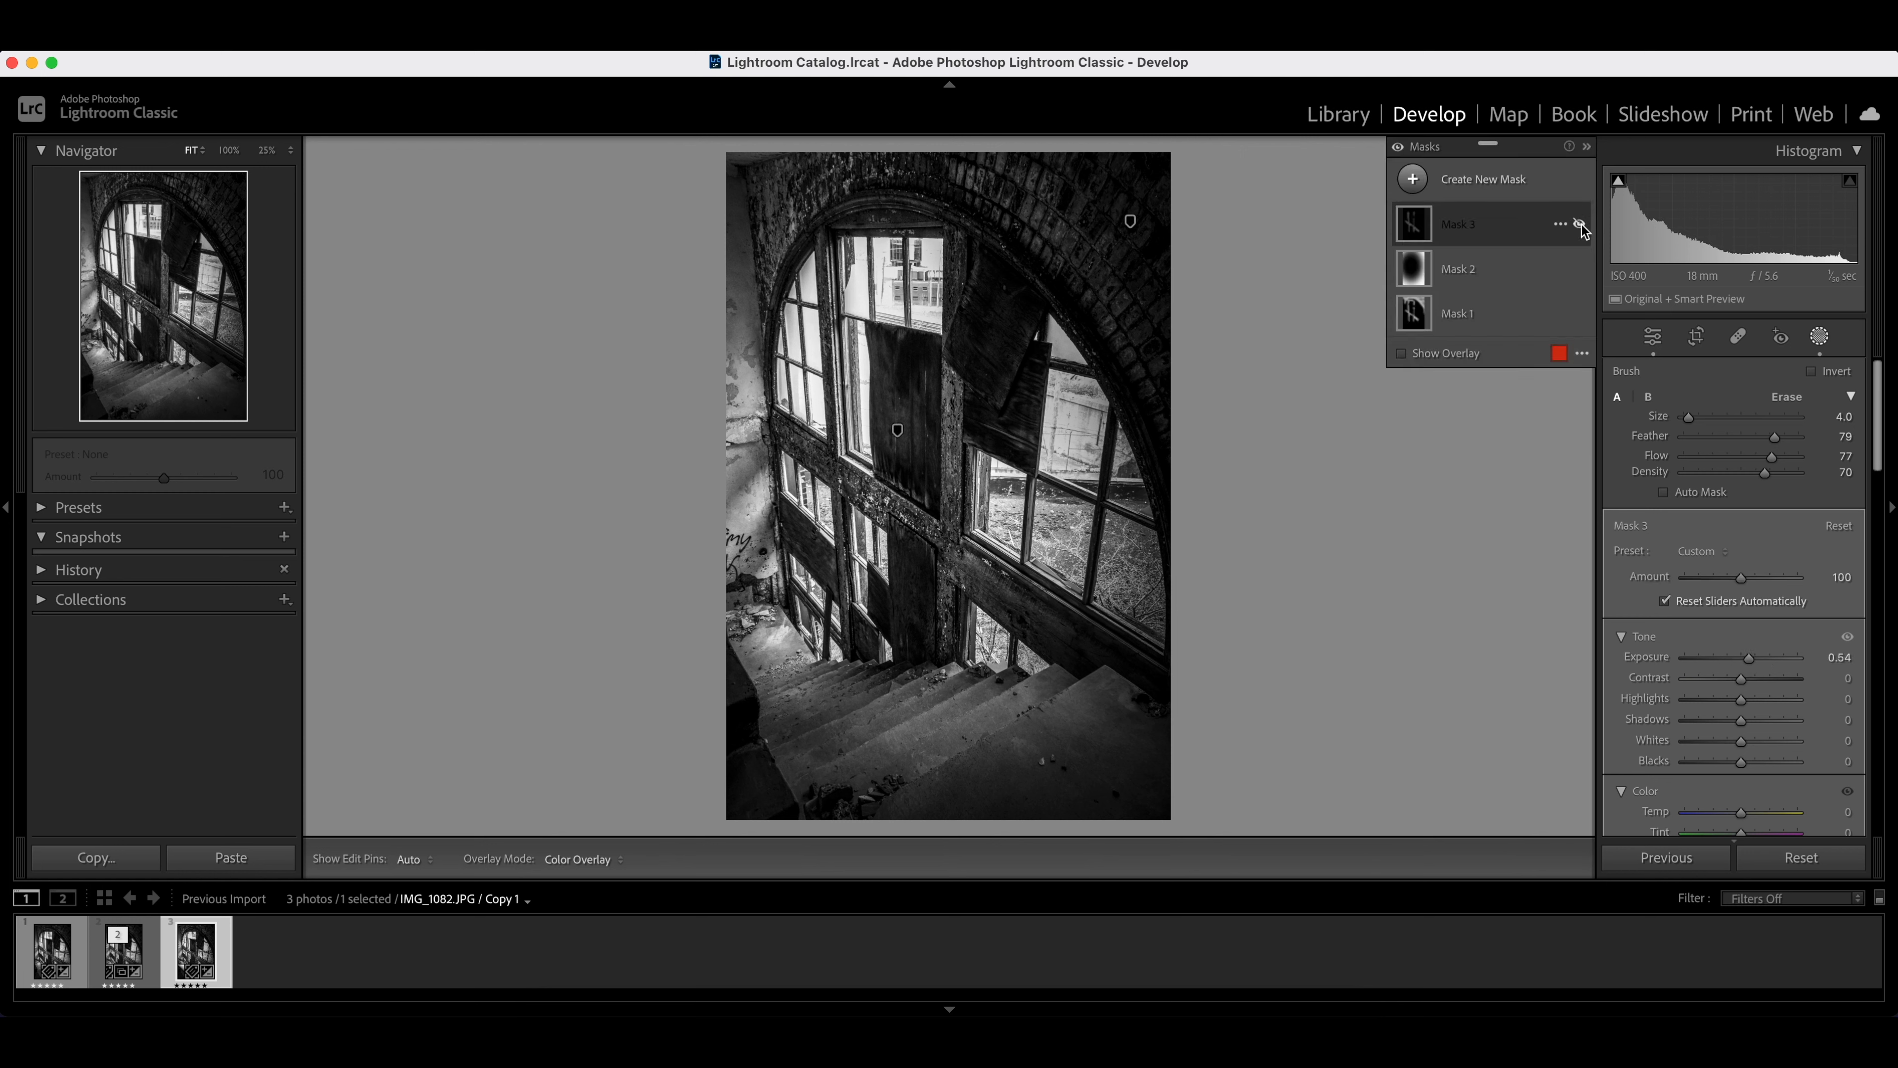
{"action": "left_click", "coordinate": [1580, 225]}
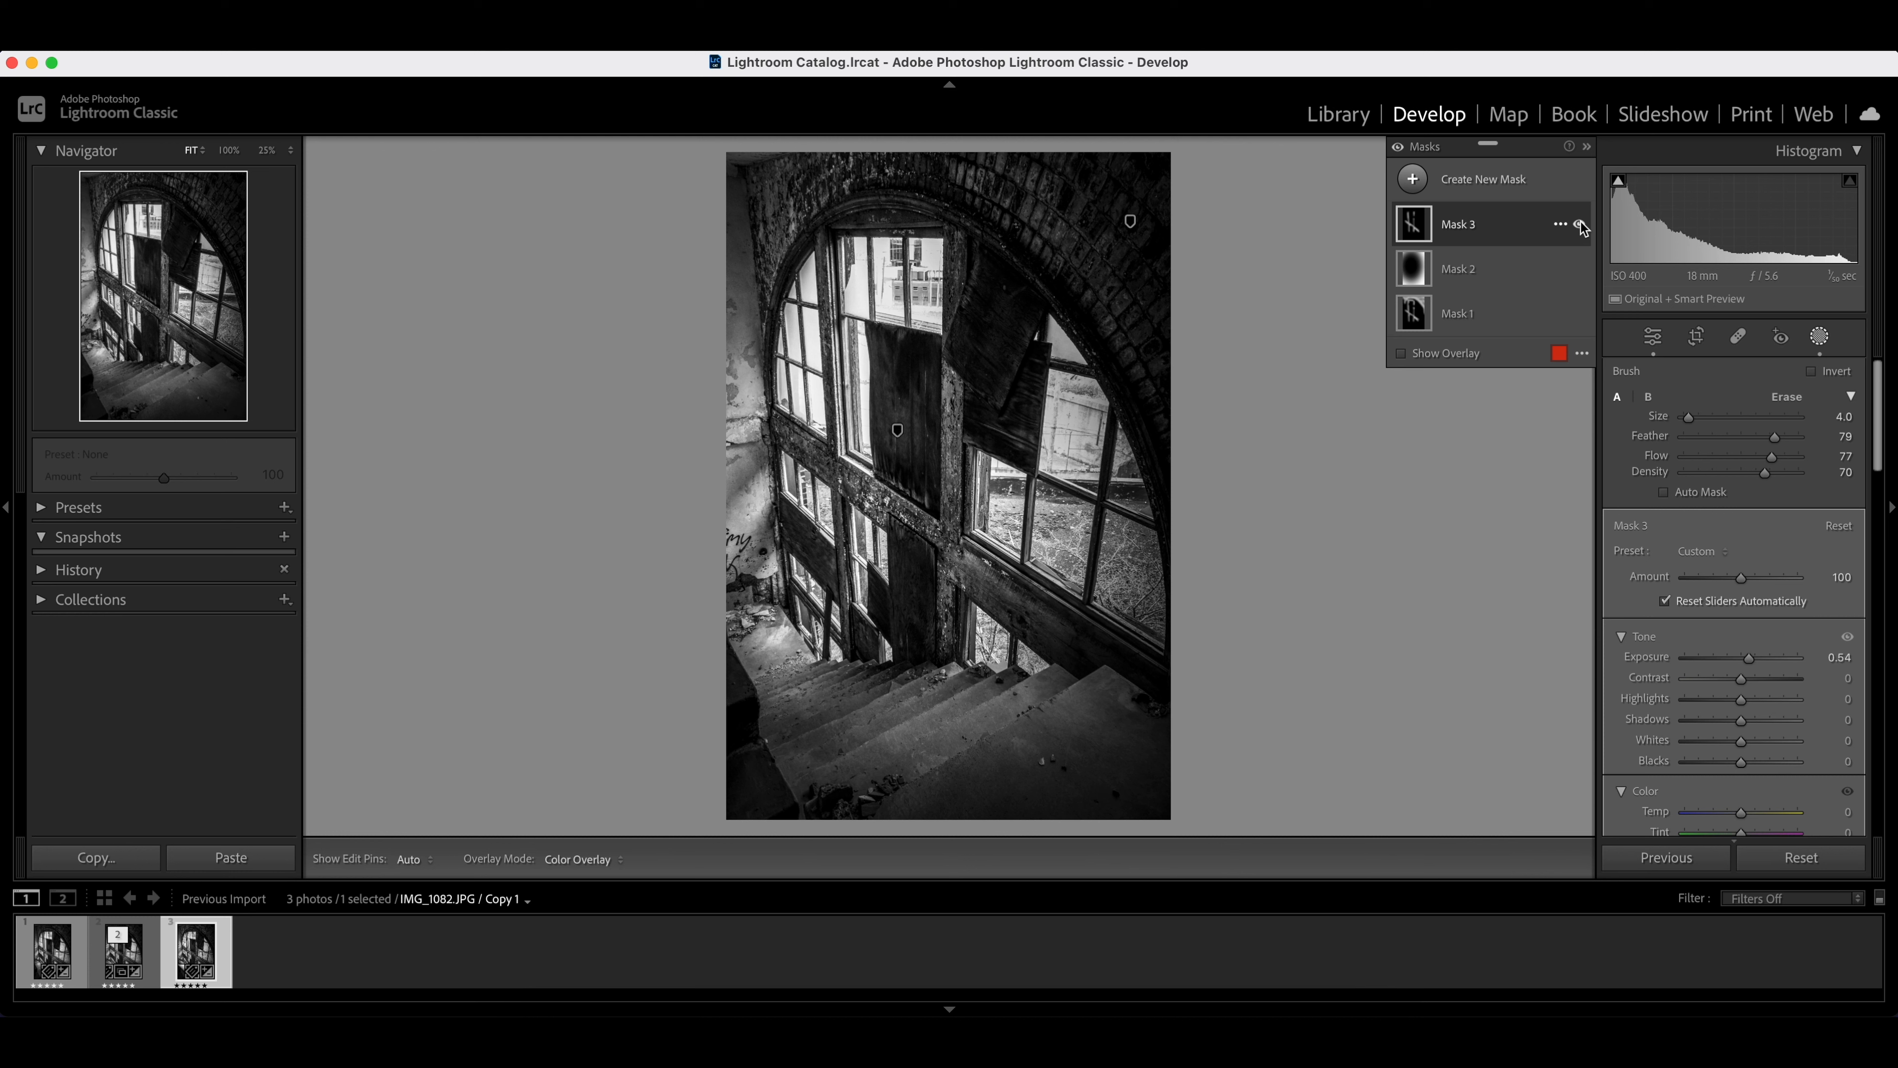
{"action": "left_click", "coordinate": [1579, 224]}
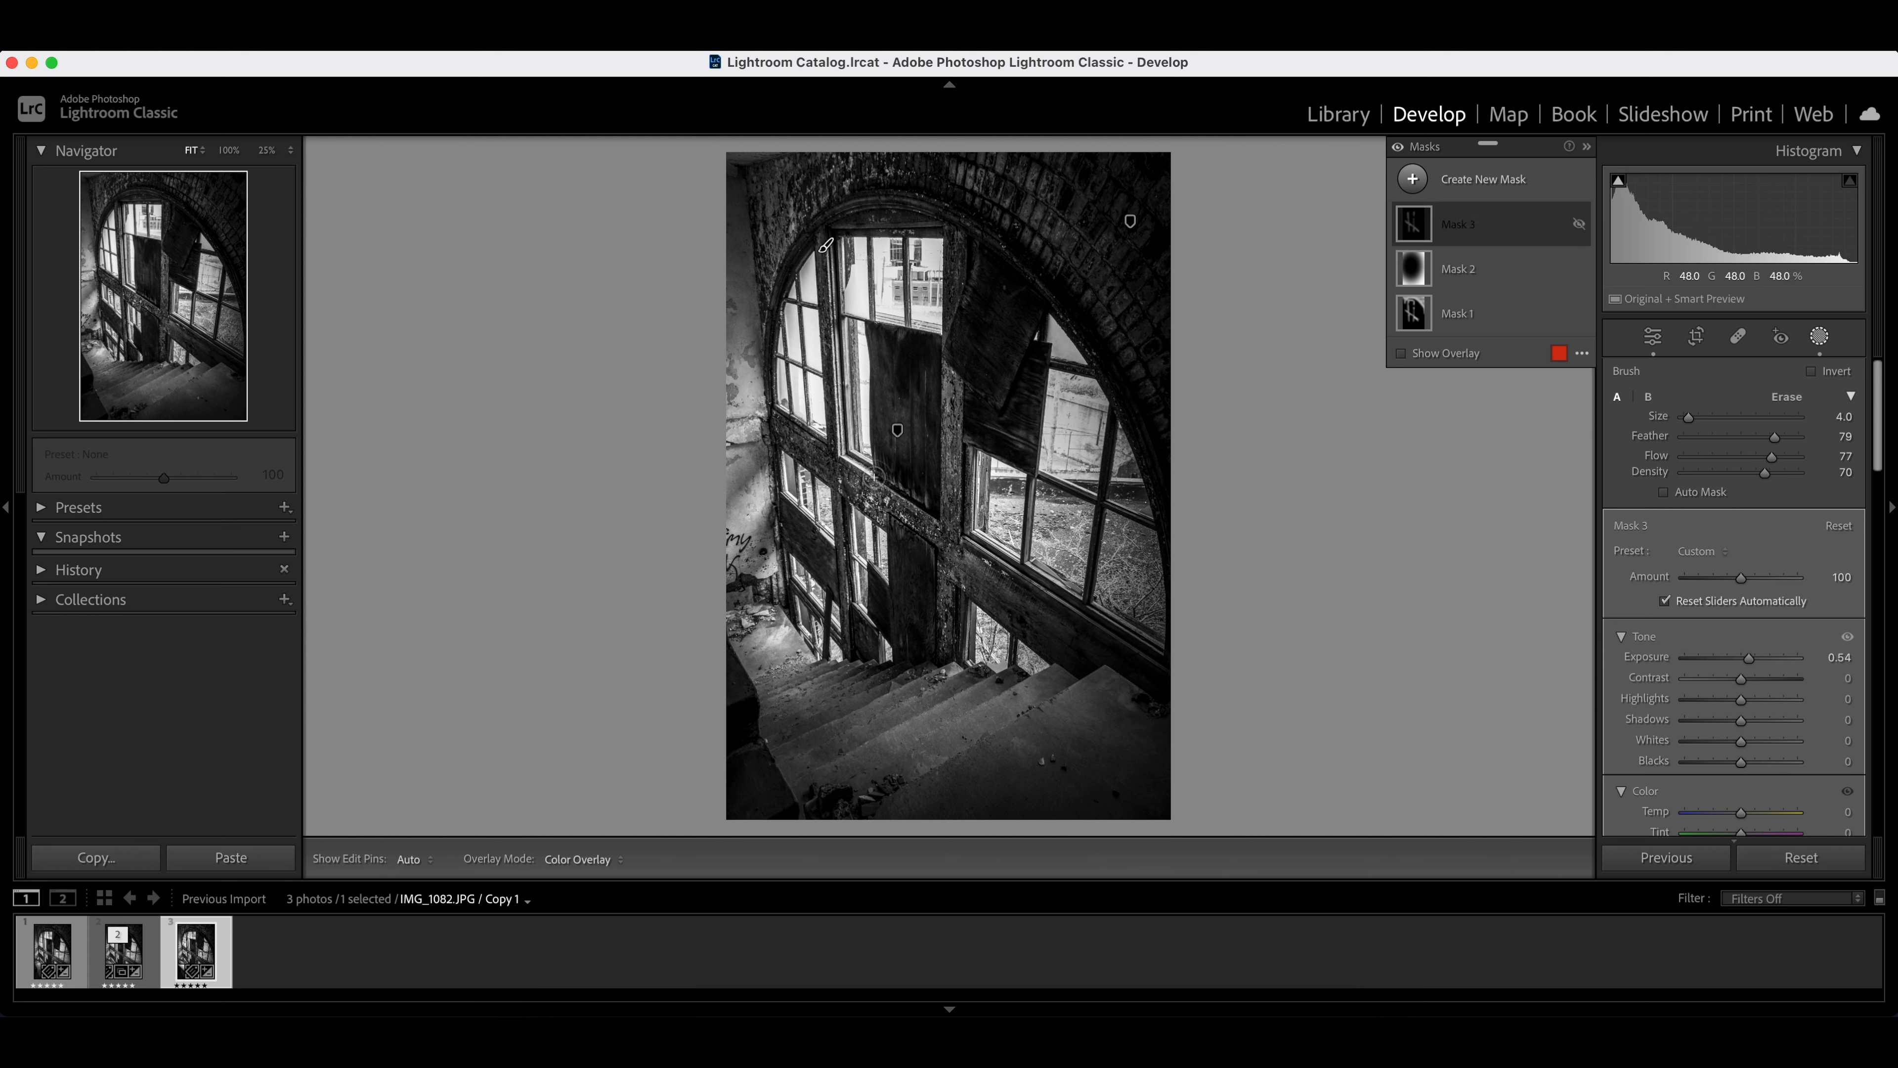
{"action": "left_click", "coordinate": [1580, 225]}
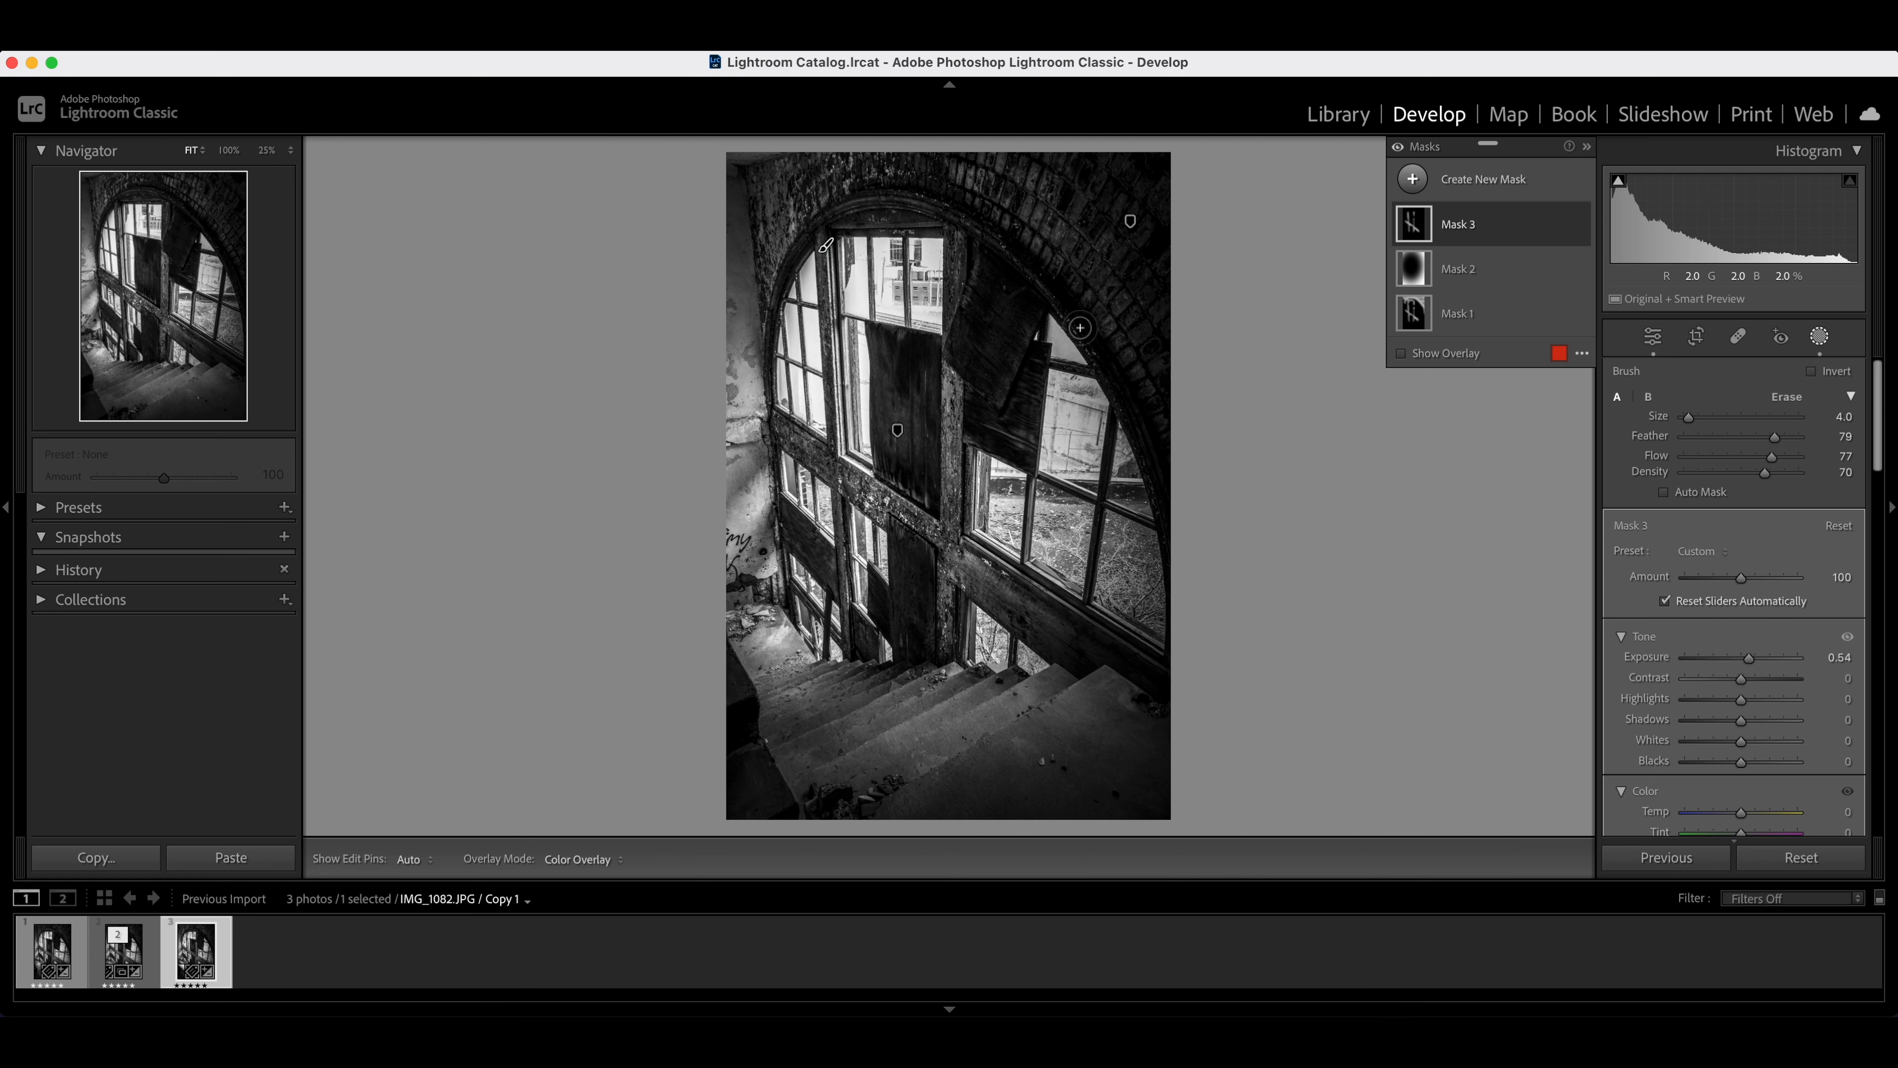
Step: Create another brush mask with brush size 2 and paint it along the curved arch framing the window
{"action": "left_click", "coordinate": [1413, 179]}
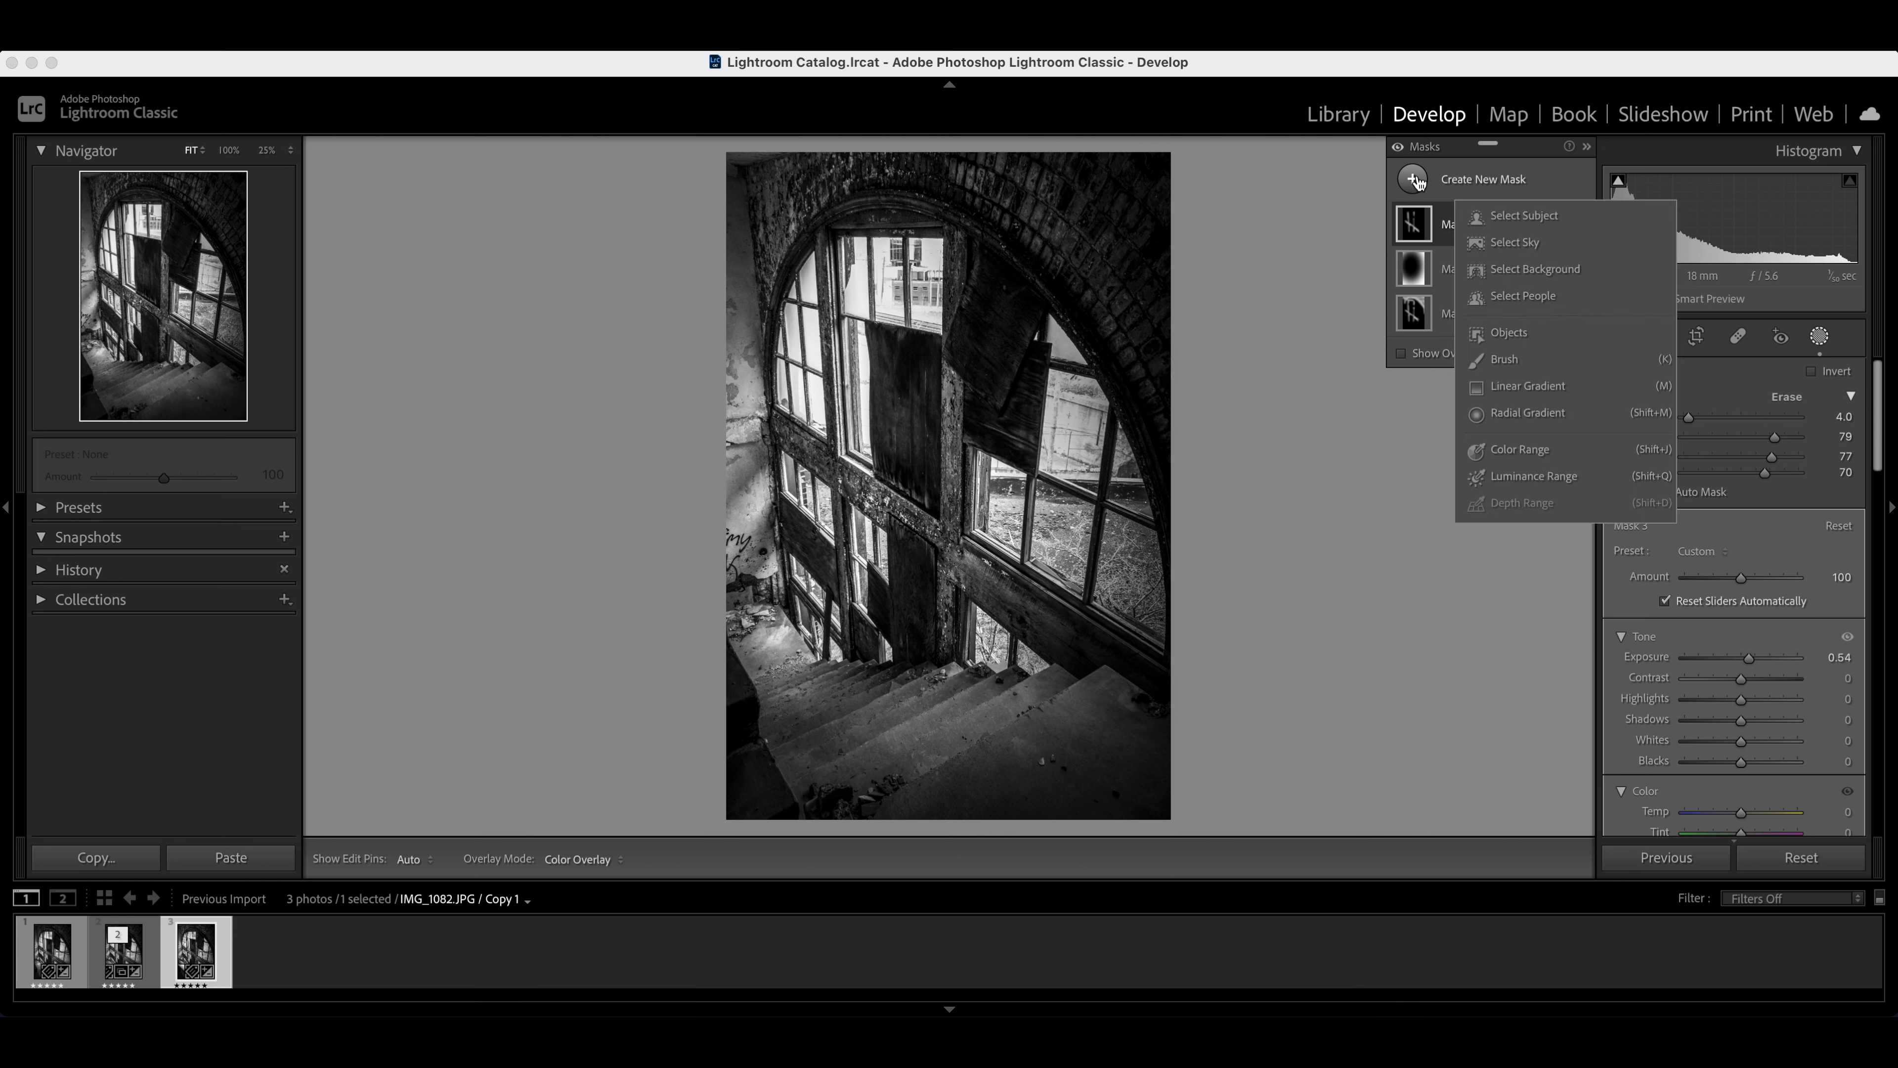
{"action": "left_click", "coordinate": [1534, 360]}
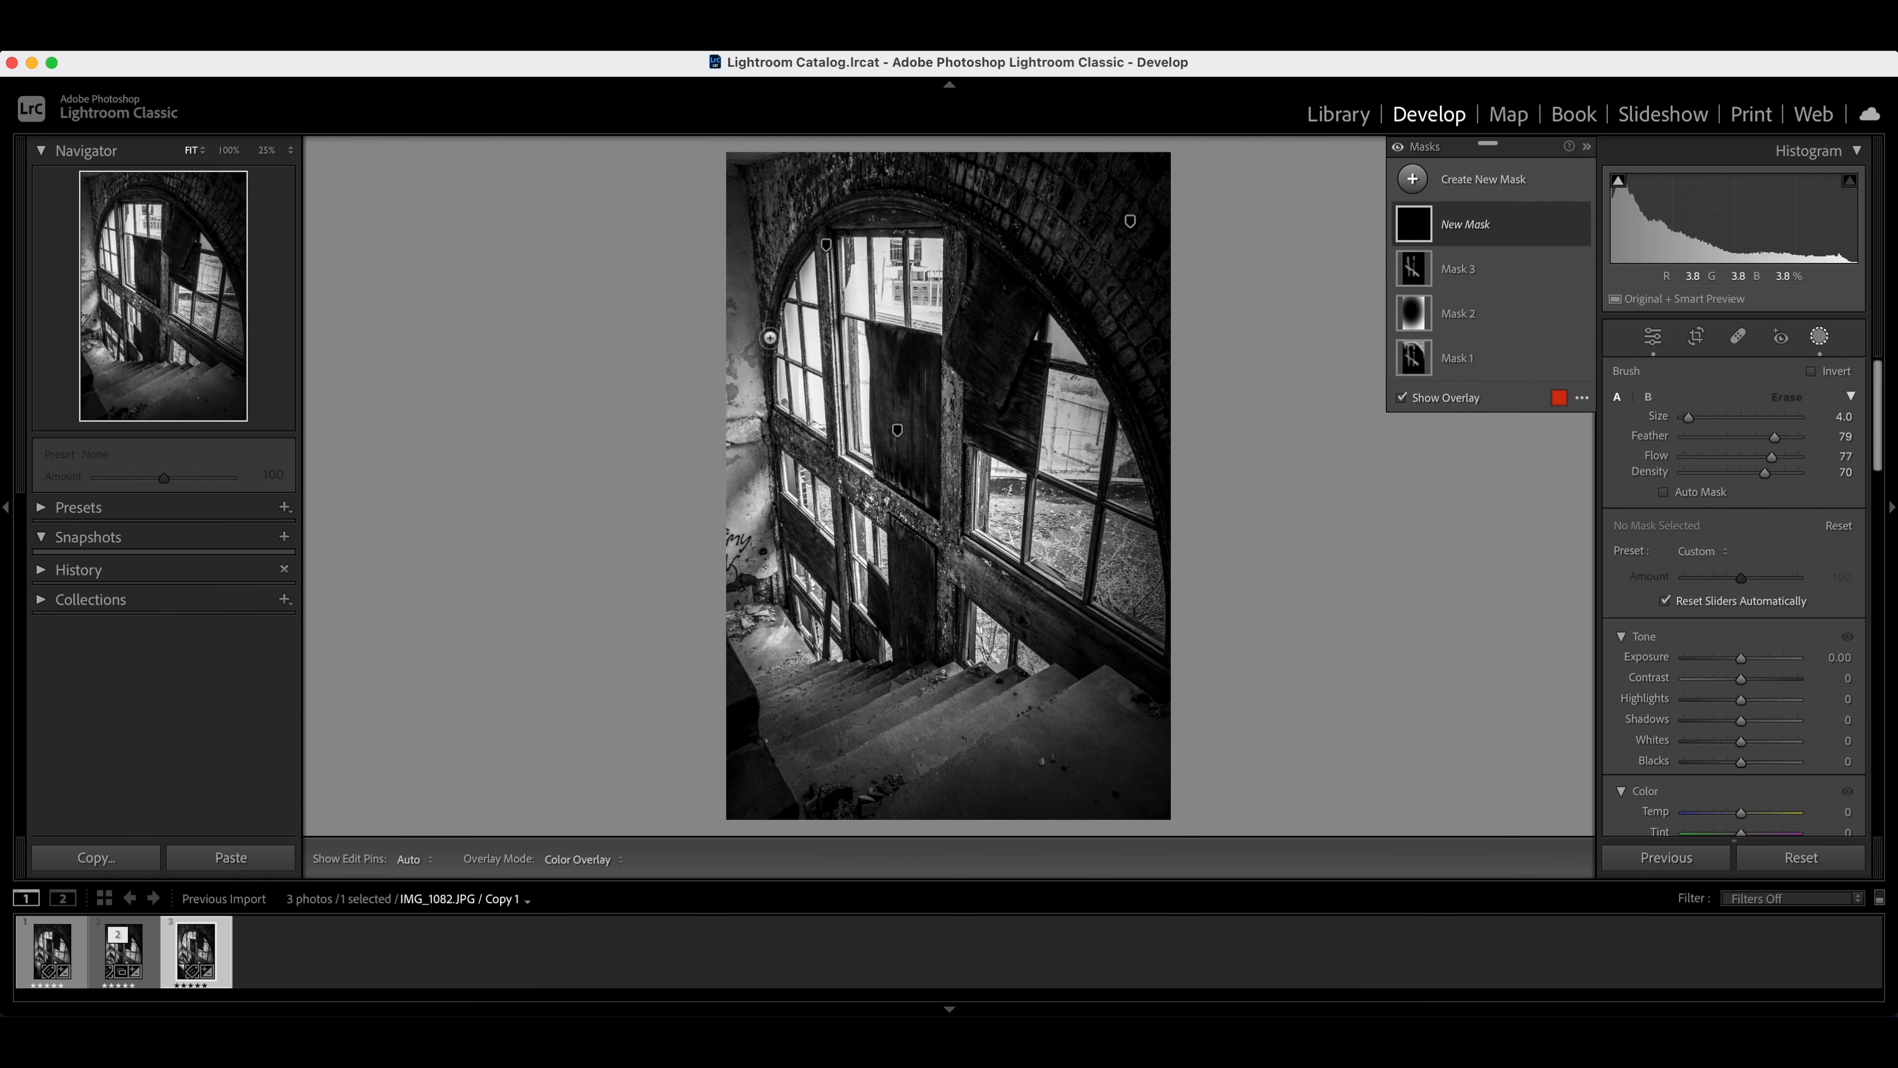
{"action": "scroll", "coordinate": [769, 337], "scroll_direction": "down", "scroll_amount": 2}
{"action": "mouse_move", "coordinate": [766, 371]}
{"action": "left_mouse_down"}
{"action": "mouse_move", "coordinate": [770, 306]}
{"action": "mouse_move", "coordinate": [836, 200]}
{"action": "mouse_move", "coordinate": [965, 214]}
{"action": "mouse_move", "coordinate": [1067, 312]}
{"action": "mouse_move", "coordinate": [1170, 547]}
{"action": "mouse_move", "coordinate": [1099, 357]}
{"action": "mouse_move", "coordinate": [1017, 246]}
{"action": "mouse_move", "coordinate": [949, 203]}
{"action": "mouse_move", "coordinate": [878, 193]}
{"action": "mouse_move", "coordinate": [814, 224]}
{"action": "mouse_move", "coordinate": [779, 289]}
{"action": "mouse_move", "coordinate": [770, 404]}
{"action": "left_mouse_up"}
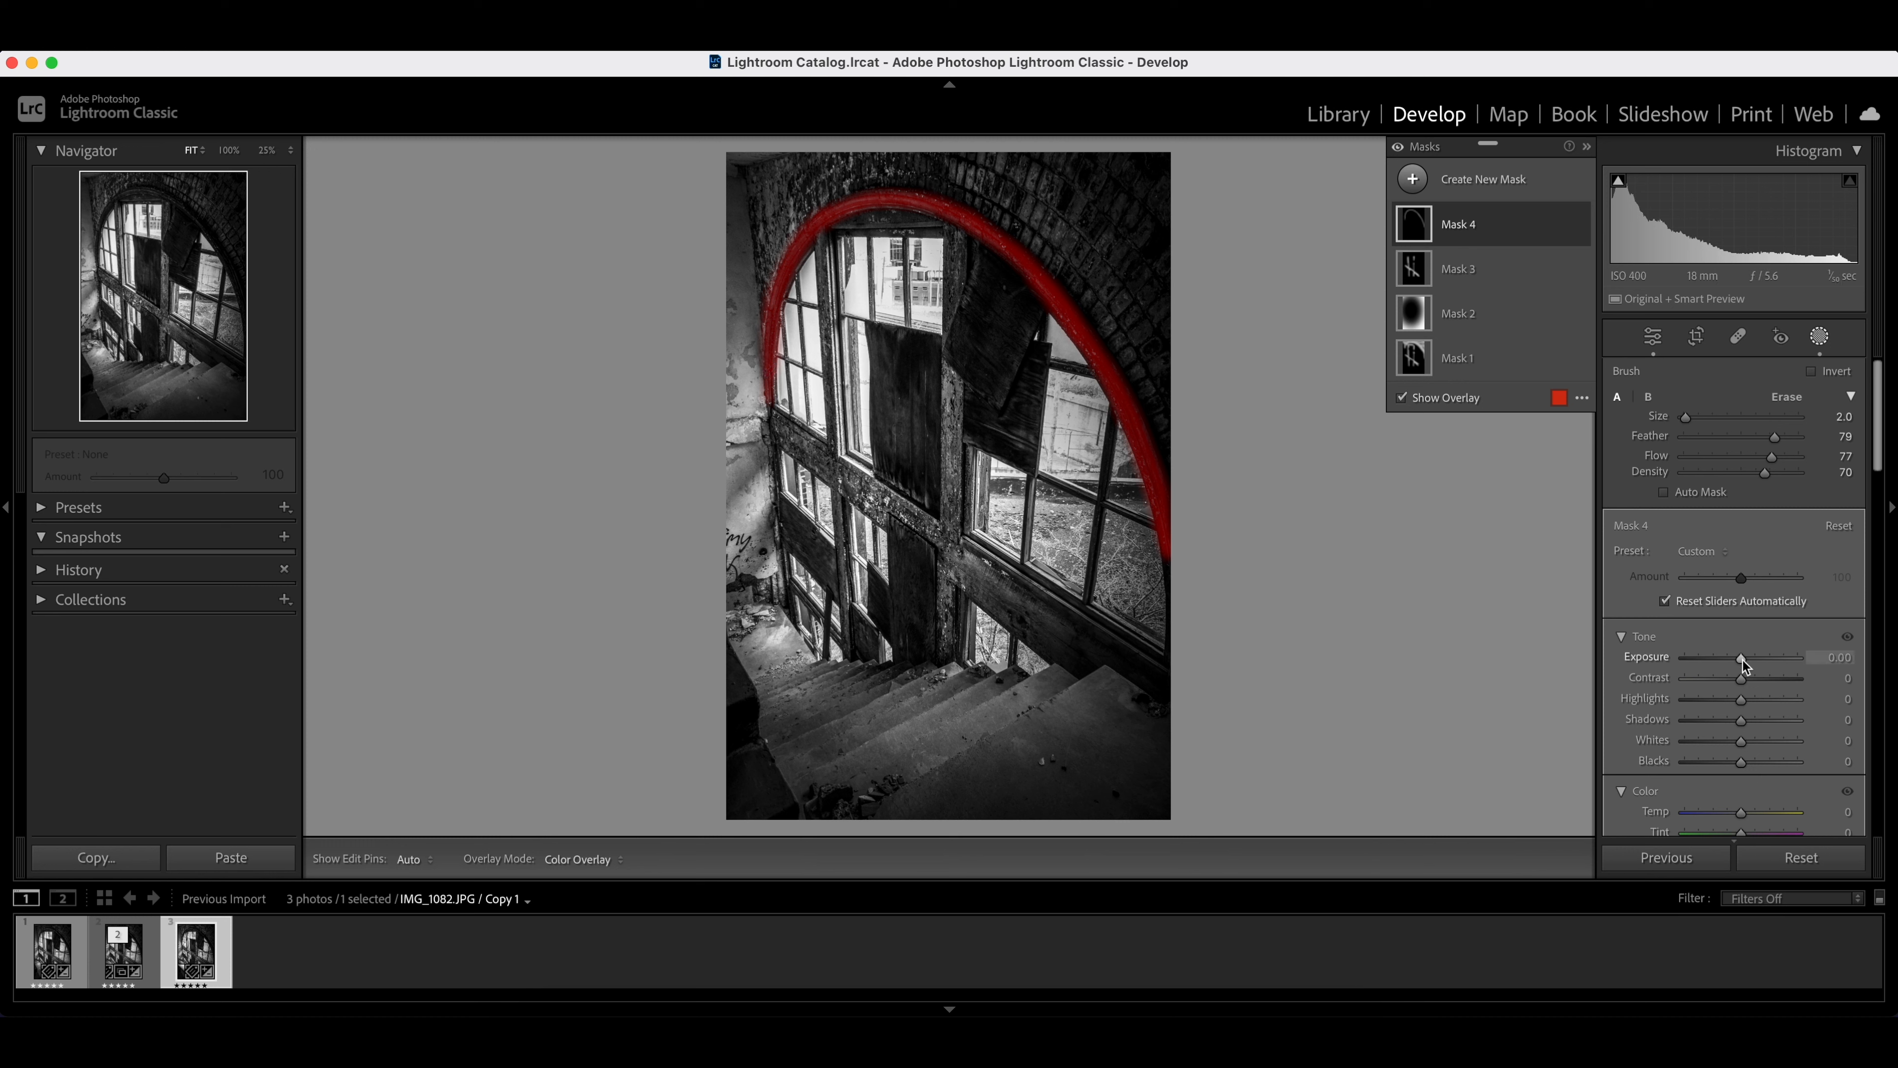
Step: Set the arch brush mask's Exposure to 1.61 and compare the photo with that mask on and off
{"action": "left_click_drag", "start_coordinate": [1743, 660], "coordinate": [1759, 671]}
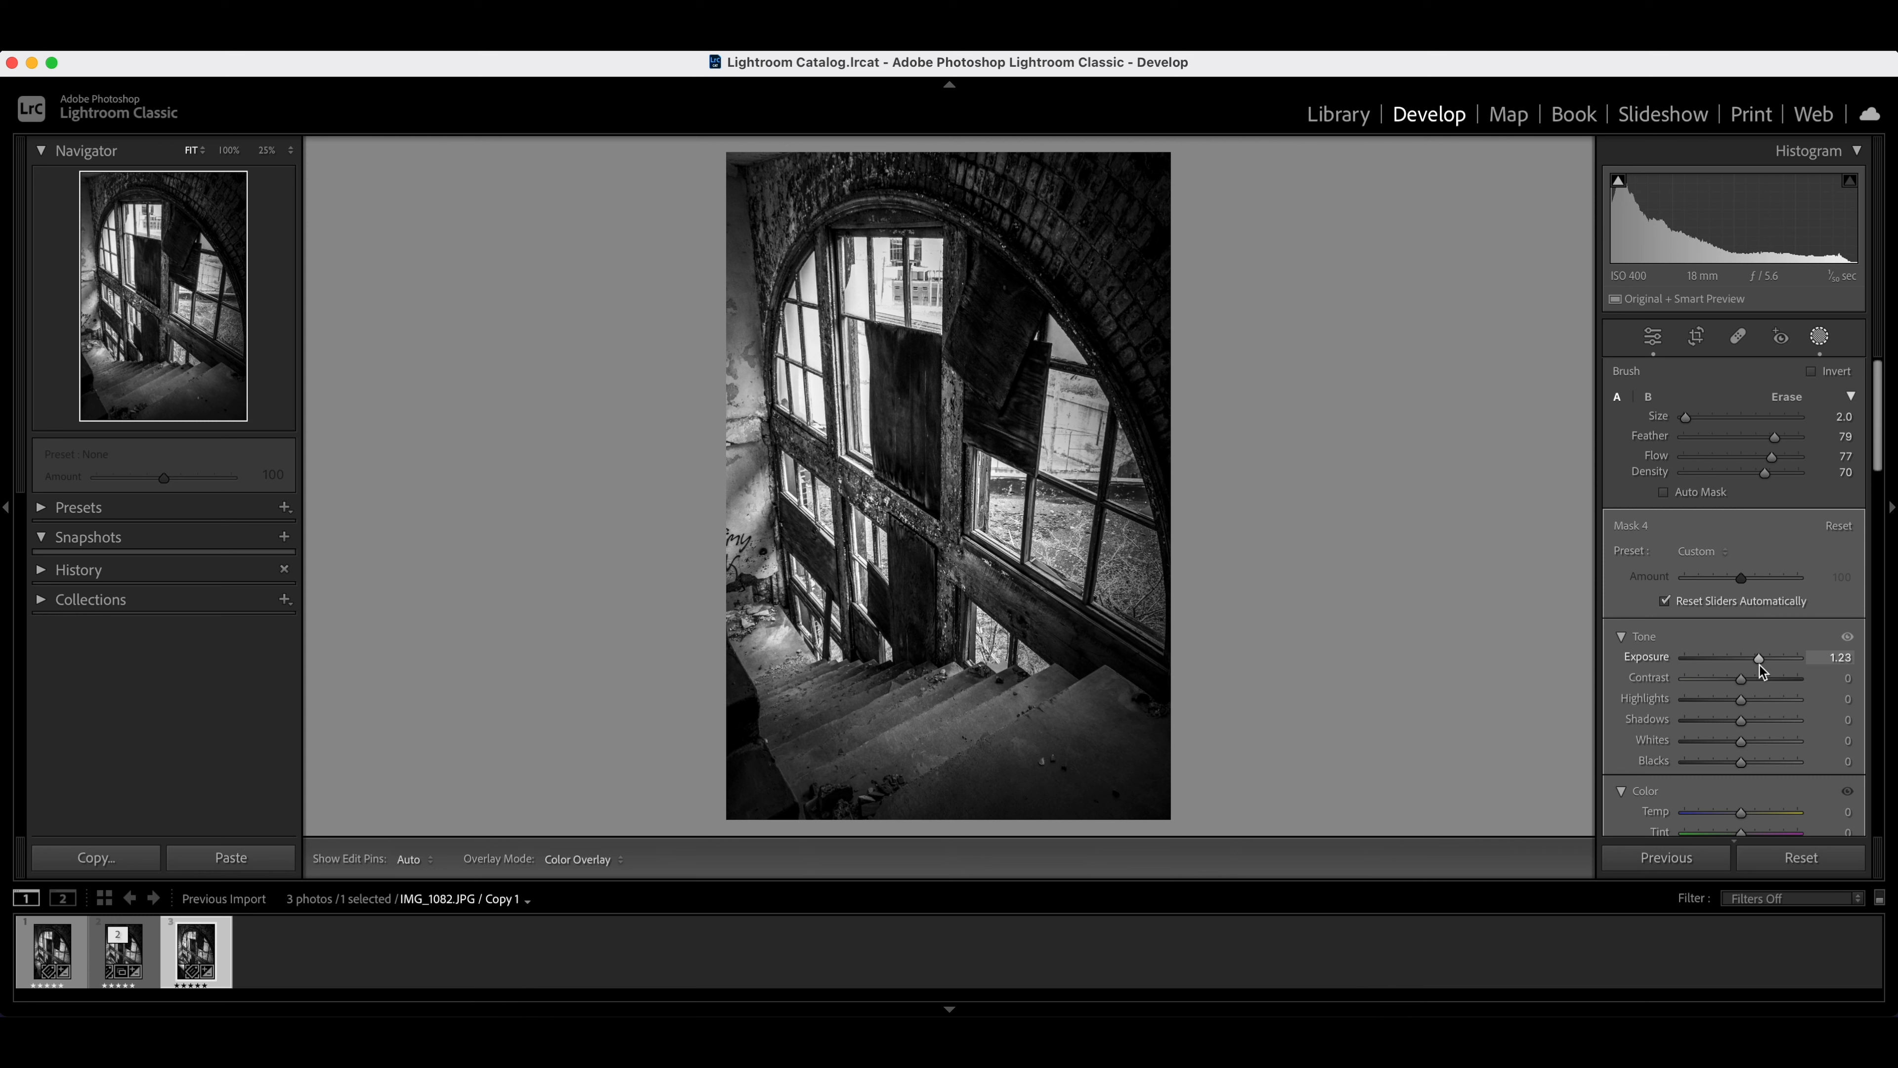
{"action": "left_click_drag", "start_coordinate": [1759, 665], "coordinate": [1765, 666]}
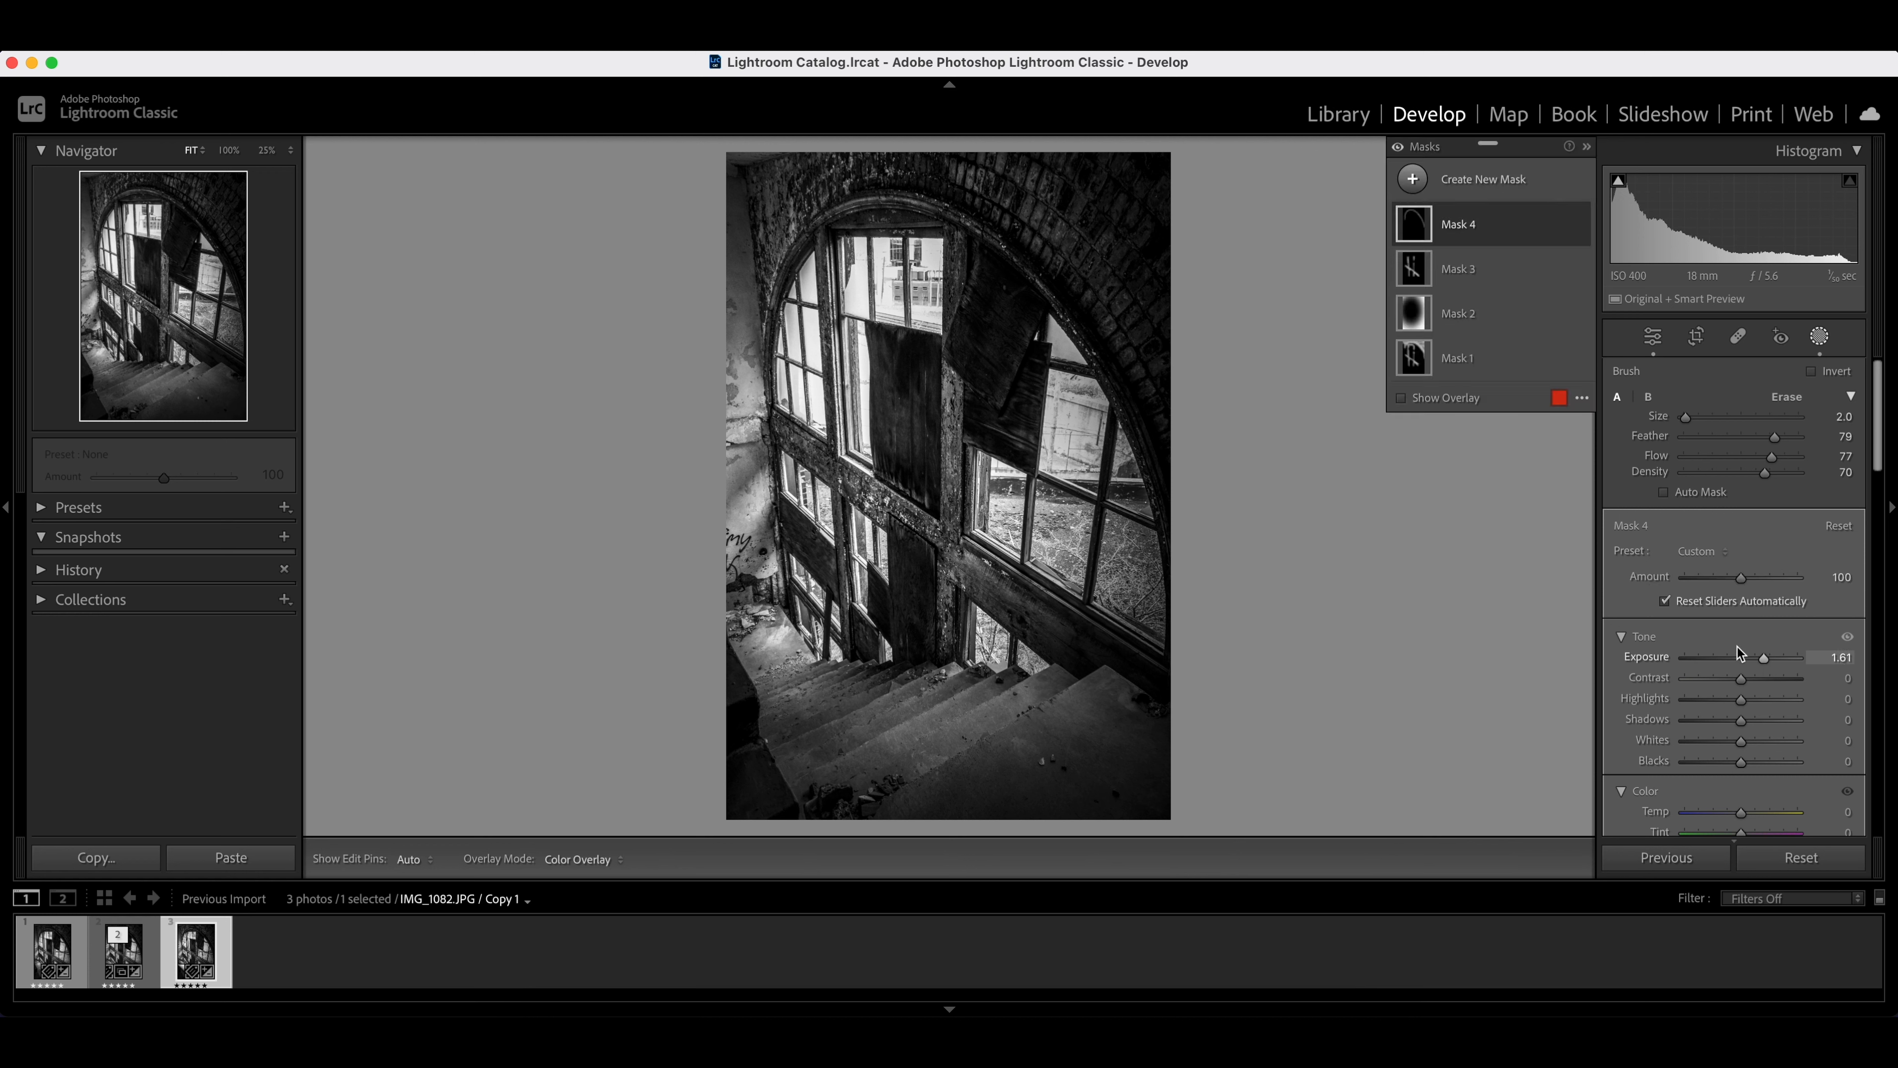
{"action": "left_click", "coordinate": [1580, 225]}
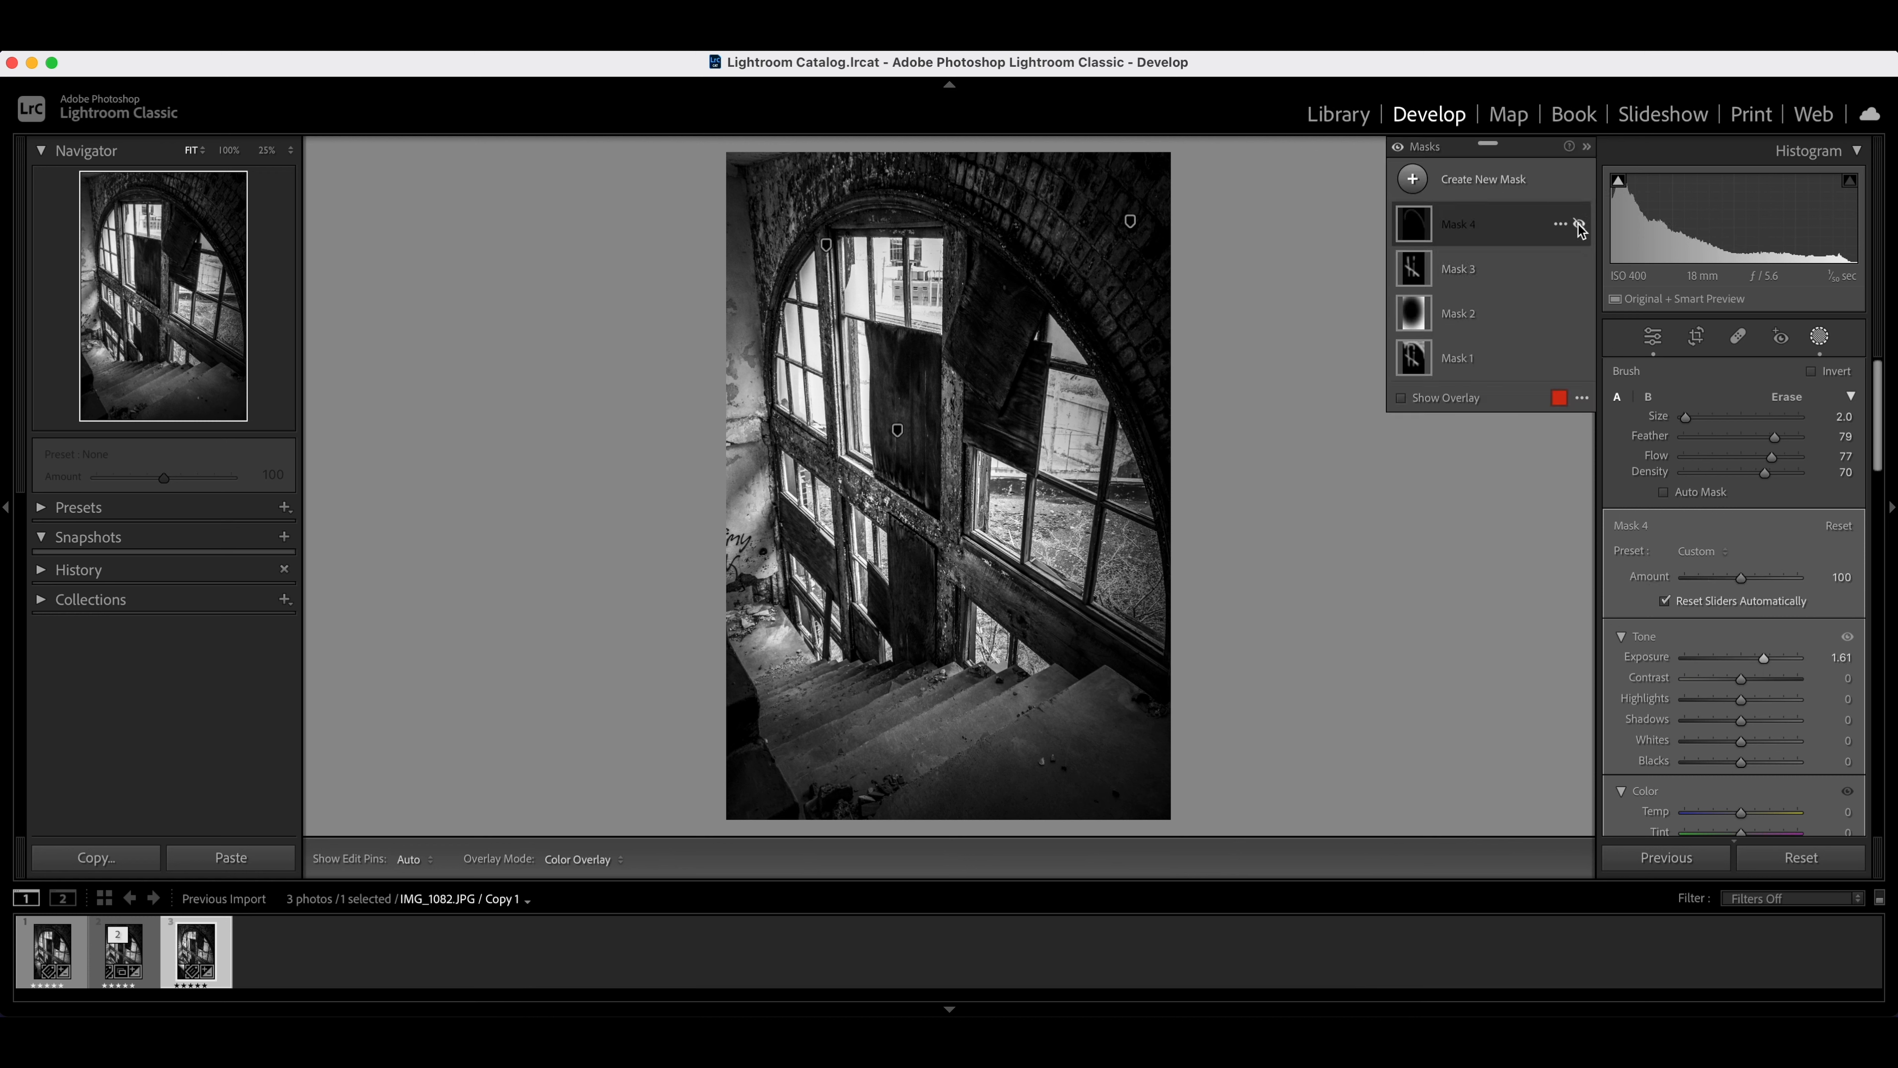
{"action": "left_click", "coordinate": [1580, 225]}
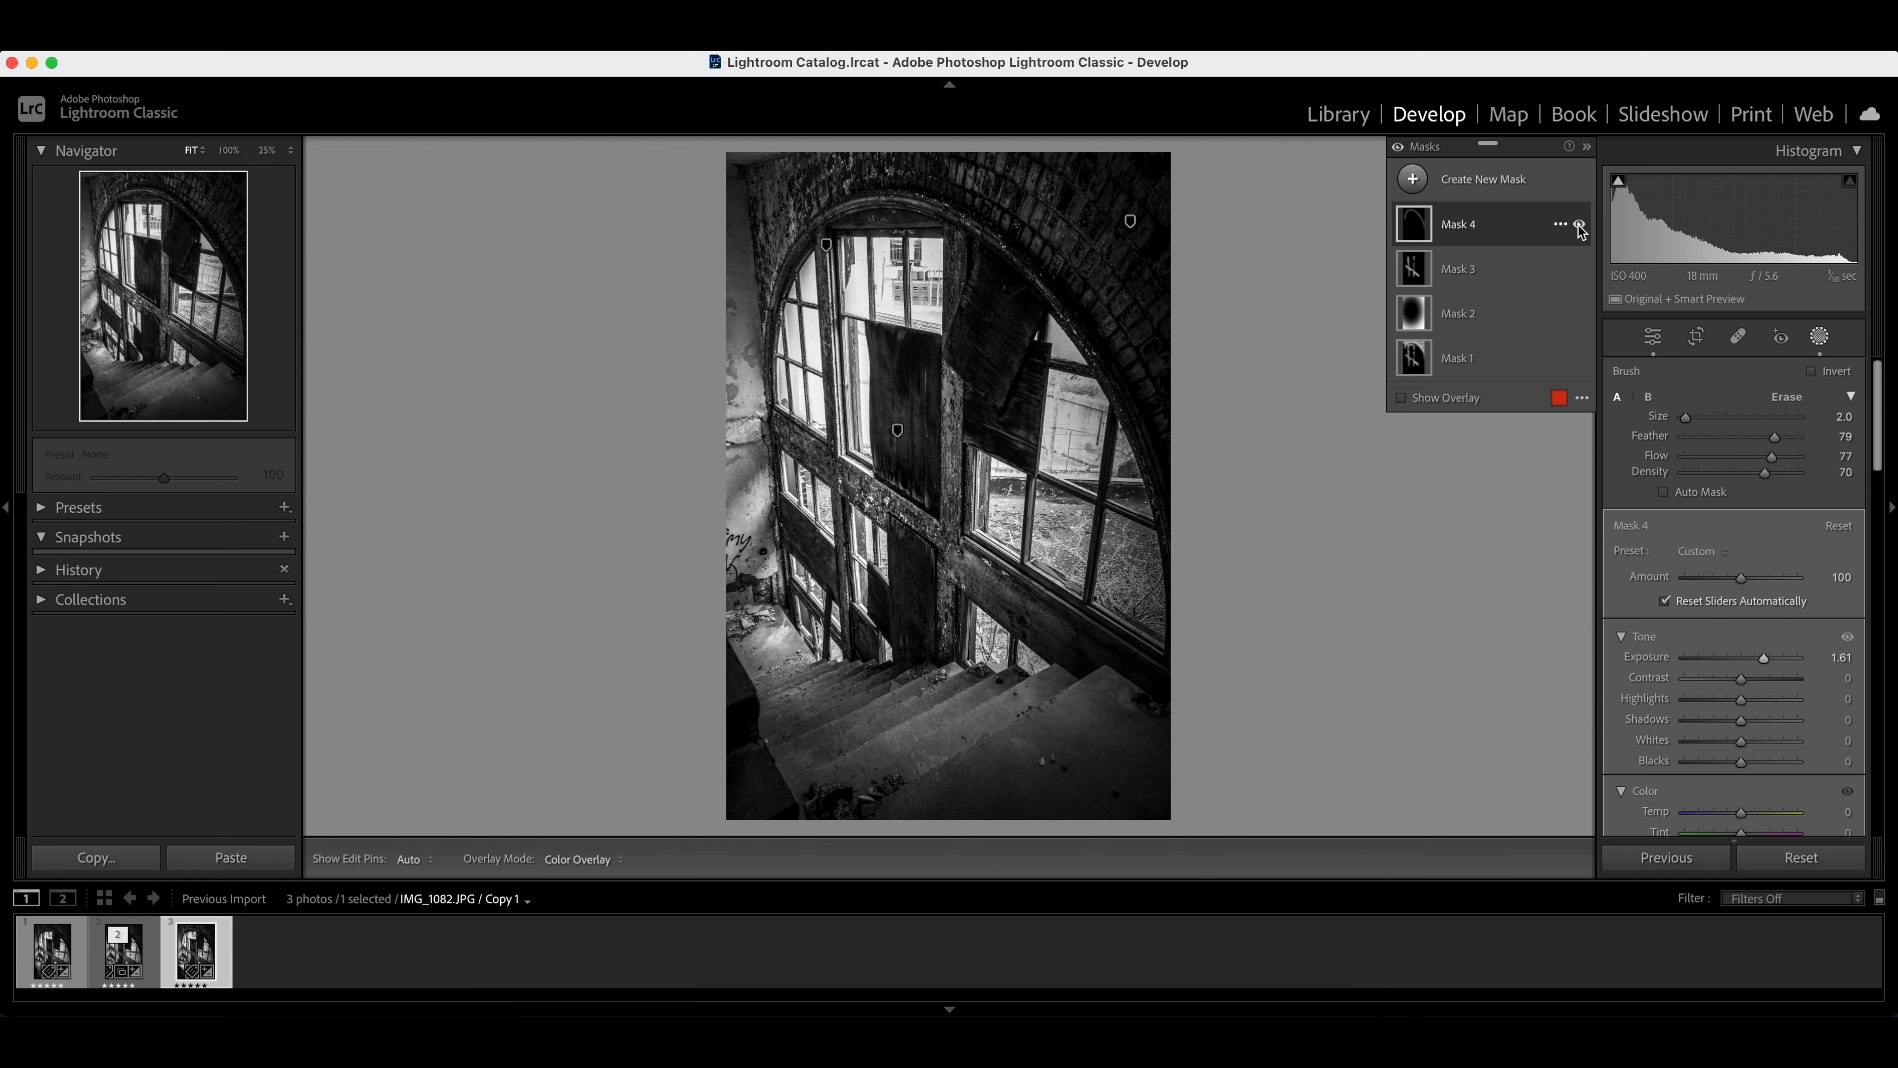
{"action": "left_click", "coordinate": [1580, 225]}
{"action": "left_click", "coordinate": [1578, 225]}
{"action": "left_click", "coordinate": [1579, 225]}
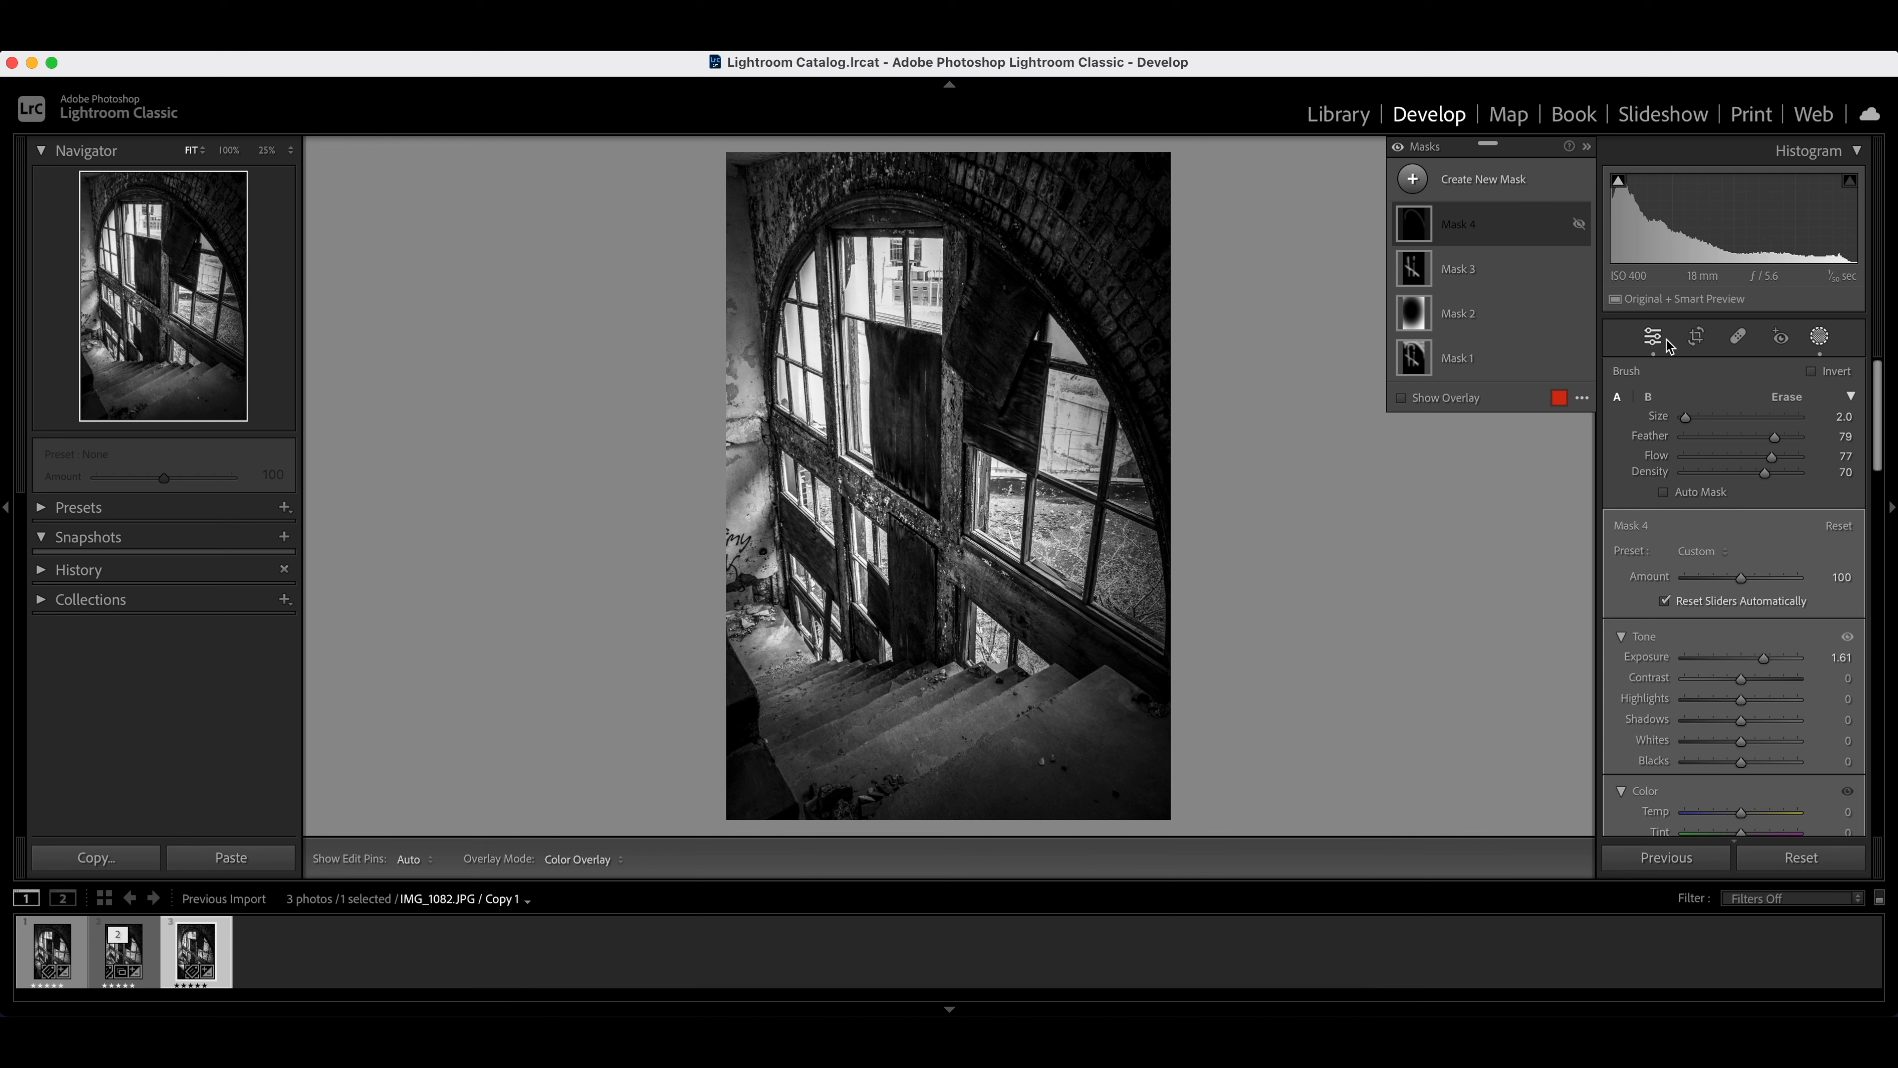
{"action": "left_click", "coordinate": [1578, 225]}
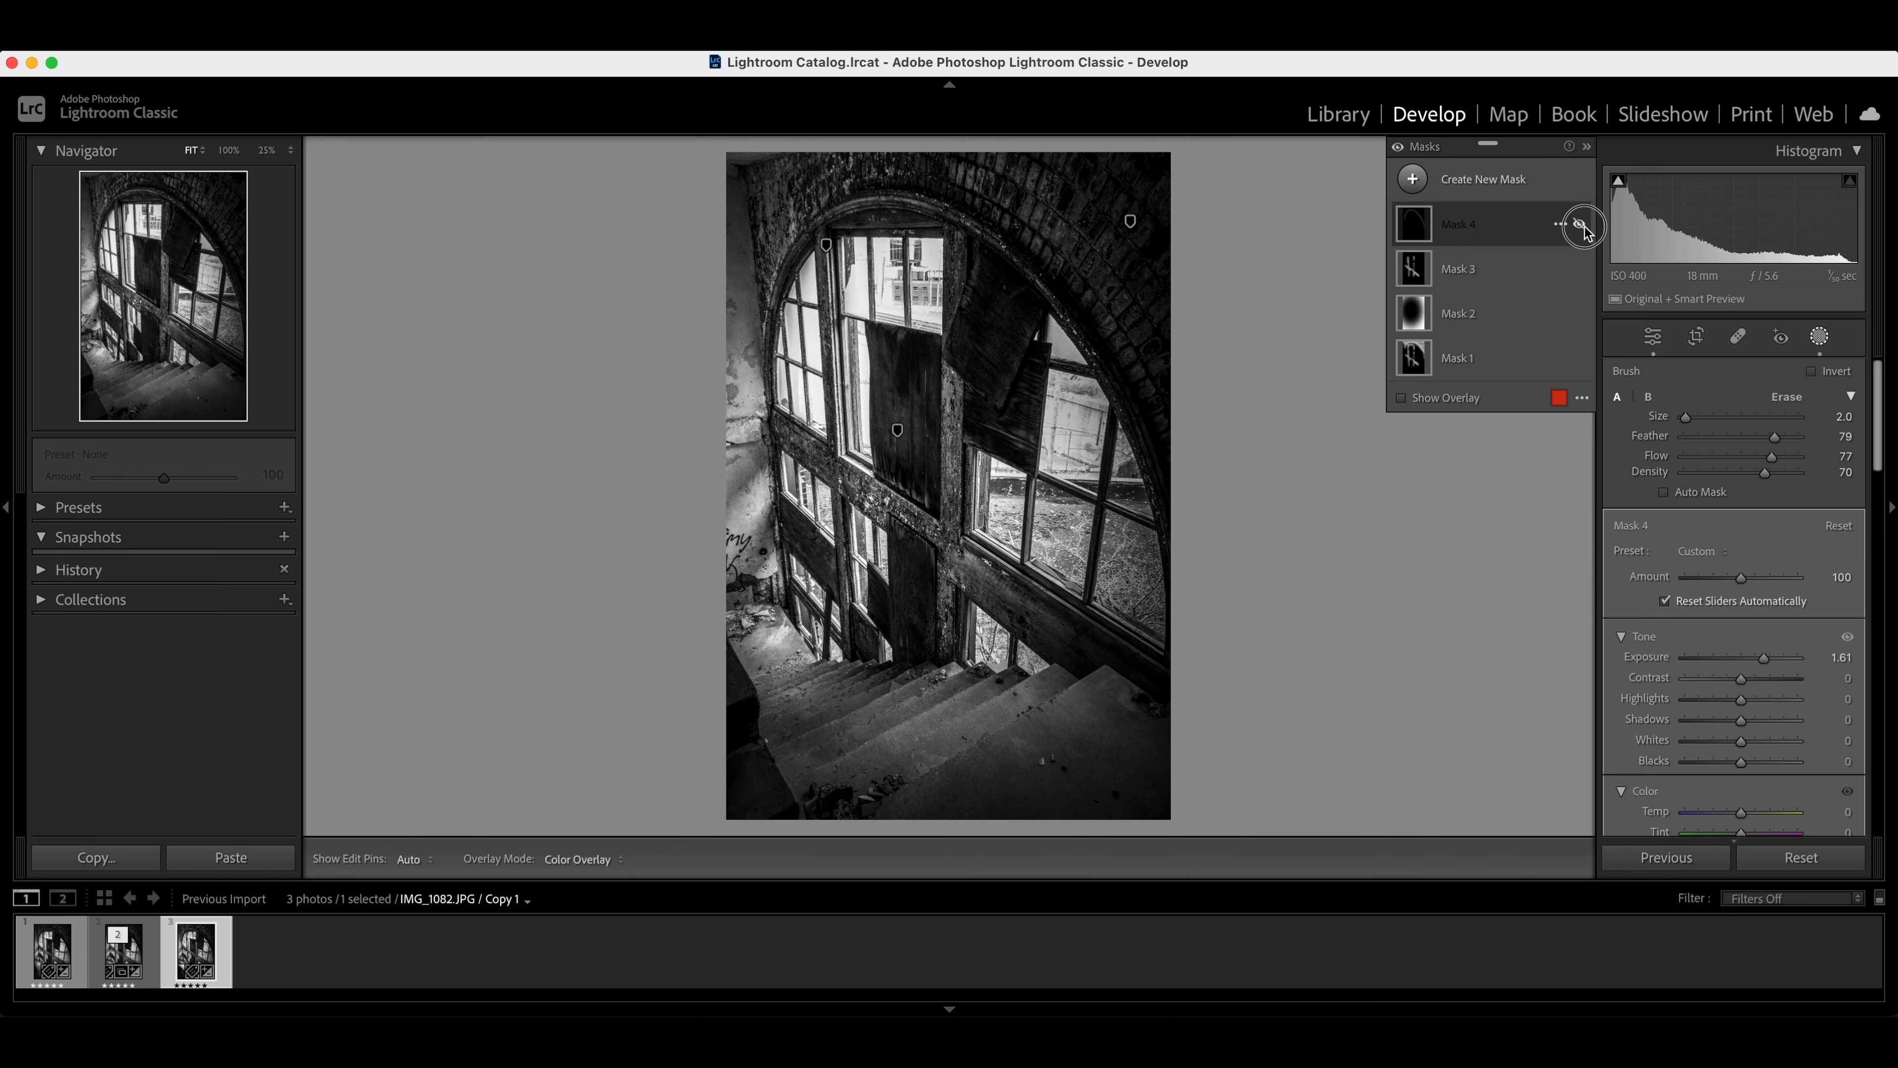
{"action": "left_click", "coordinate": [1579, 224]}
Step: Compare the photo with the radial, arch and window-post masks each switched off and on, leaving all of them enabled
{"action": "left_click", "coordinate": [1579, 313]}
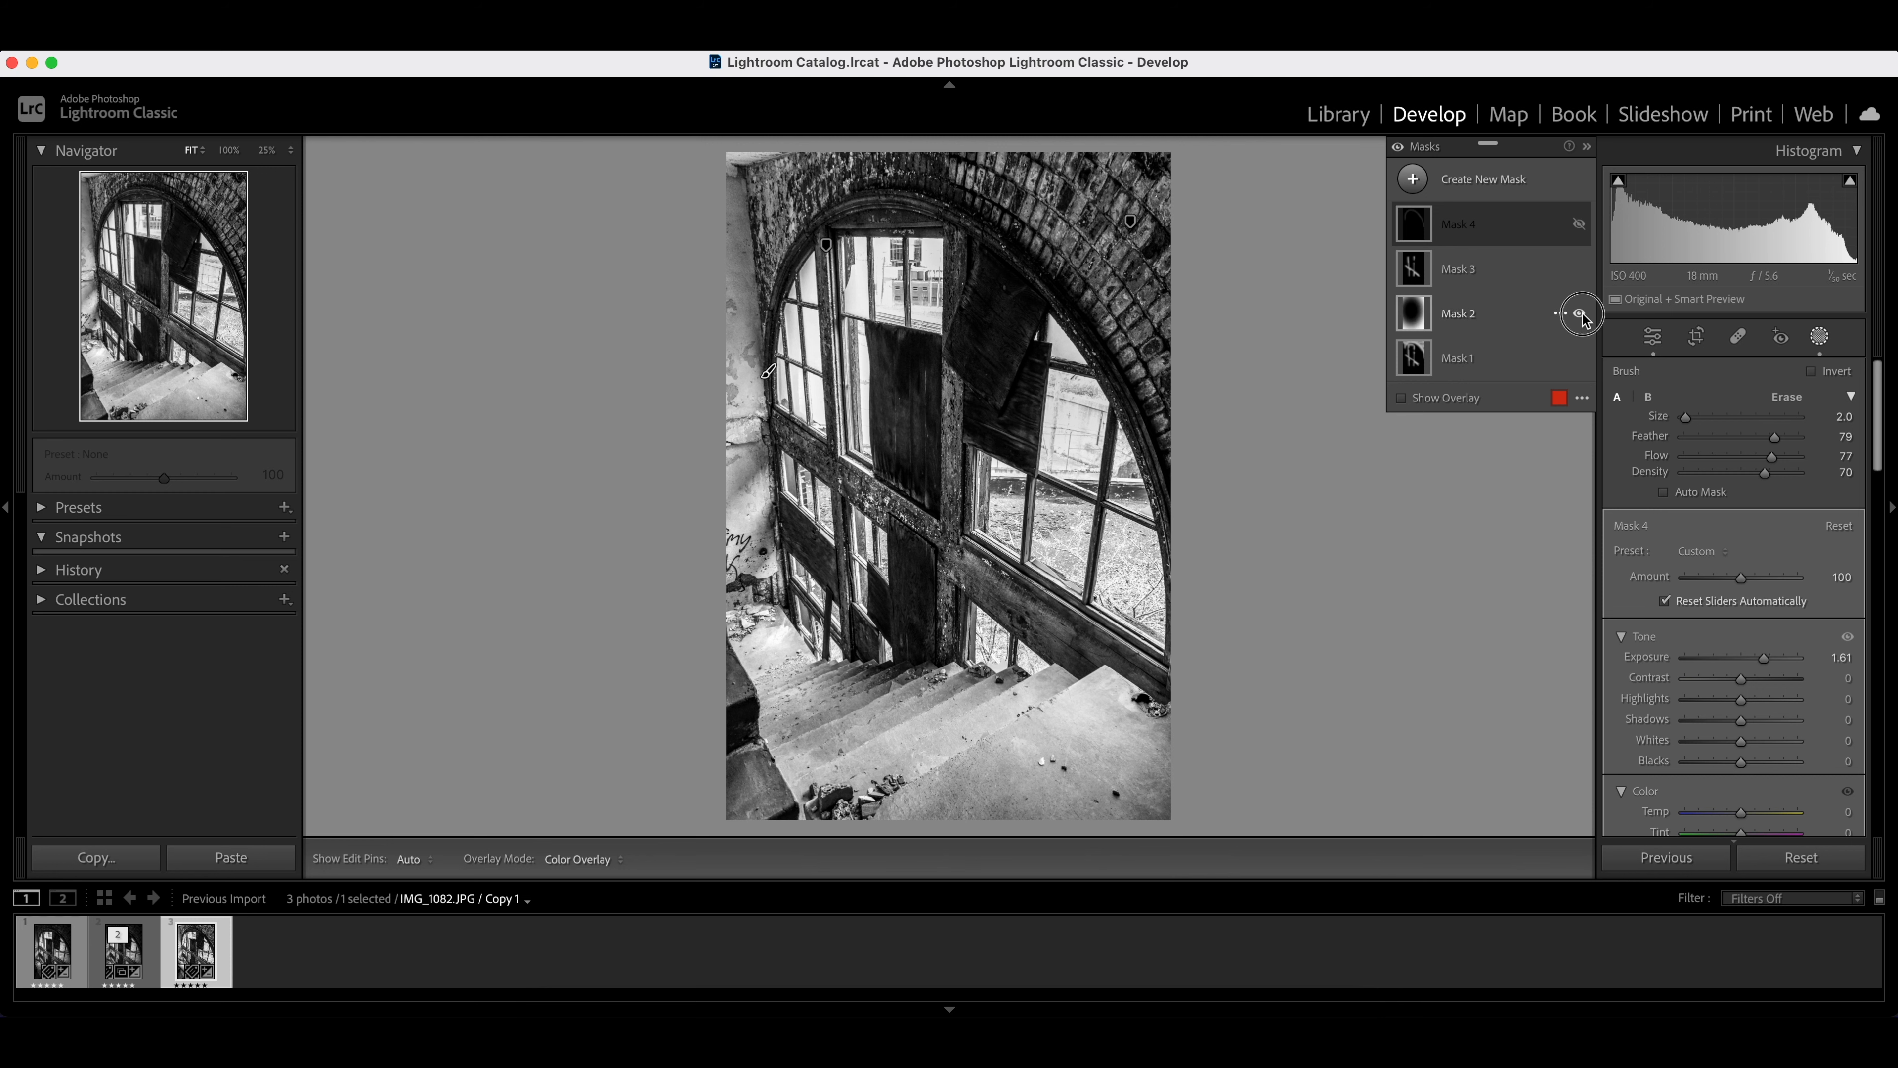
{"action": "left_click", "coordinate": [1579, 312]}
{"action": "left_click", "coordinate": [1579, 313]}
{"action": "left_click", "coordinate": [1579, 313]}
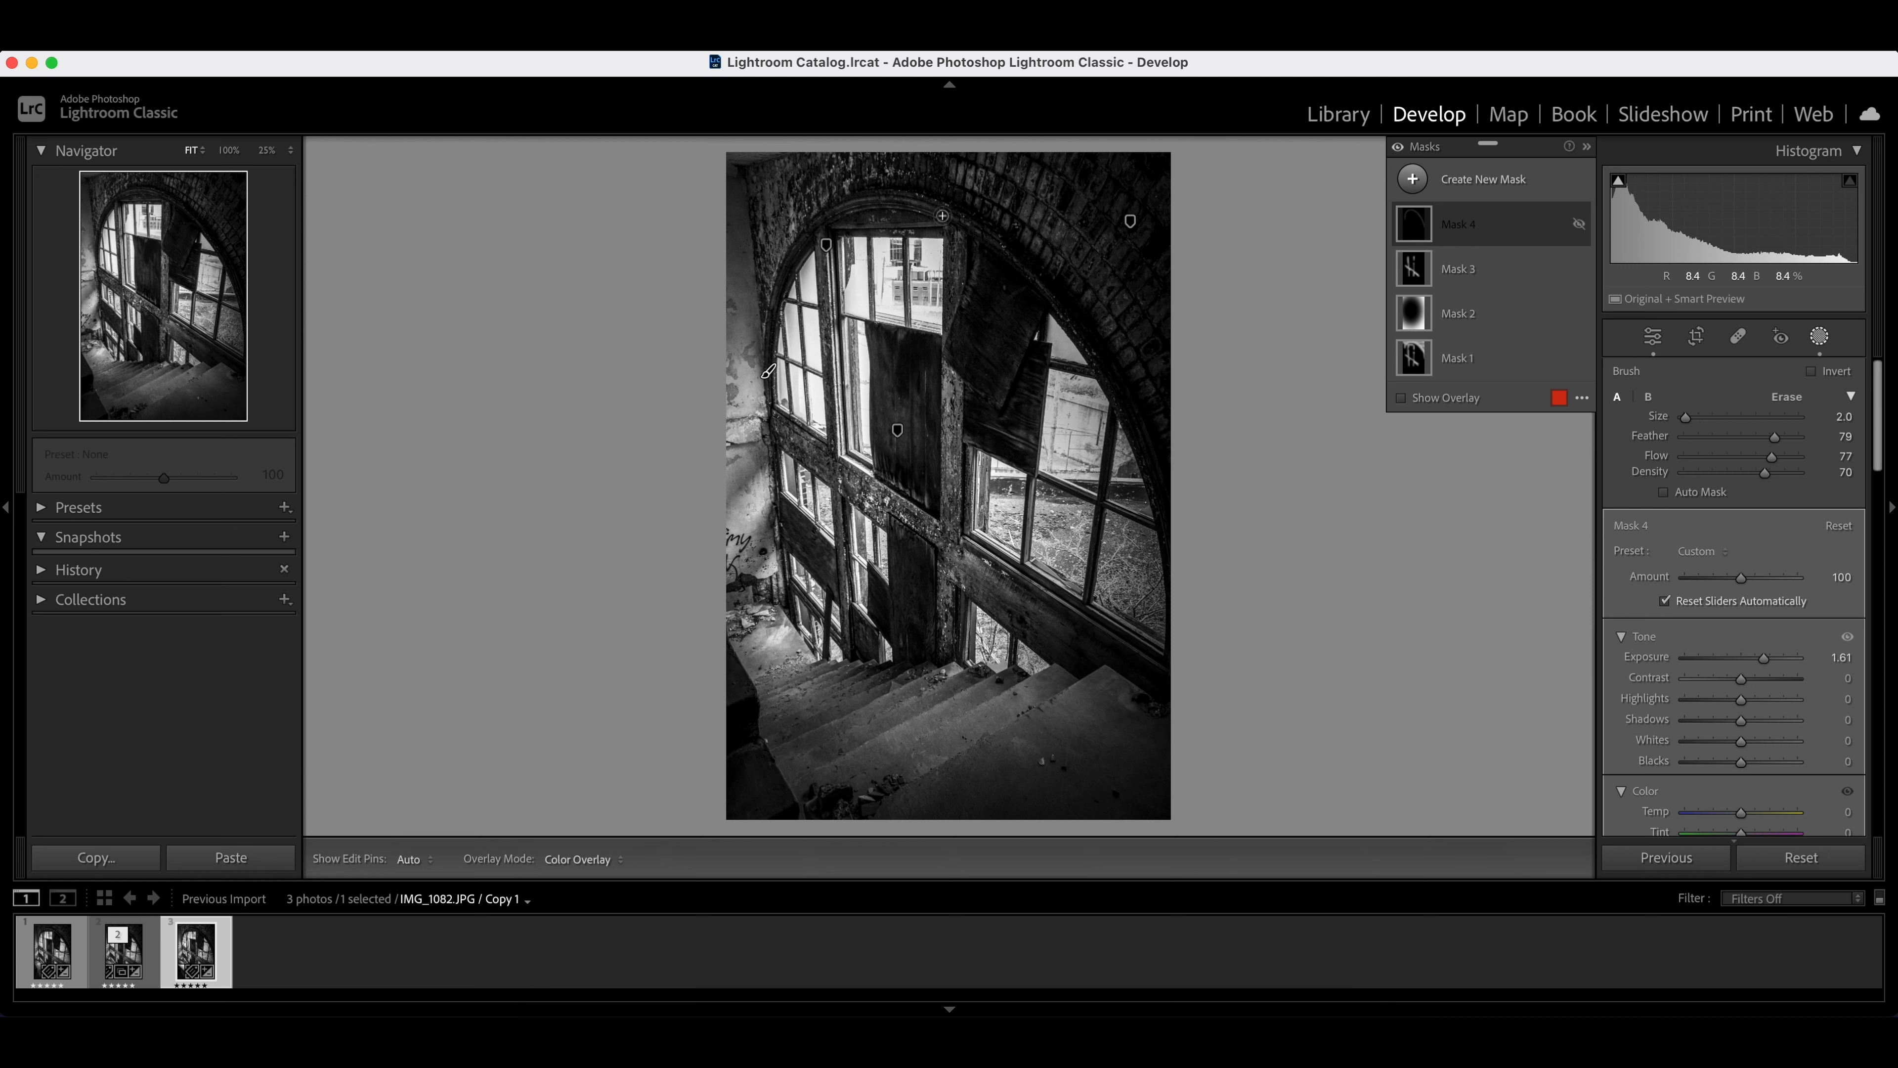
{"action": "left_click", "coordinate": [1579, 223]}
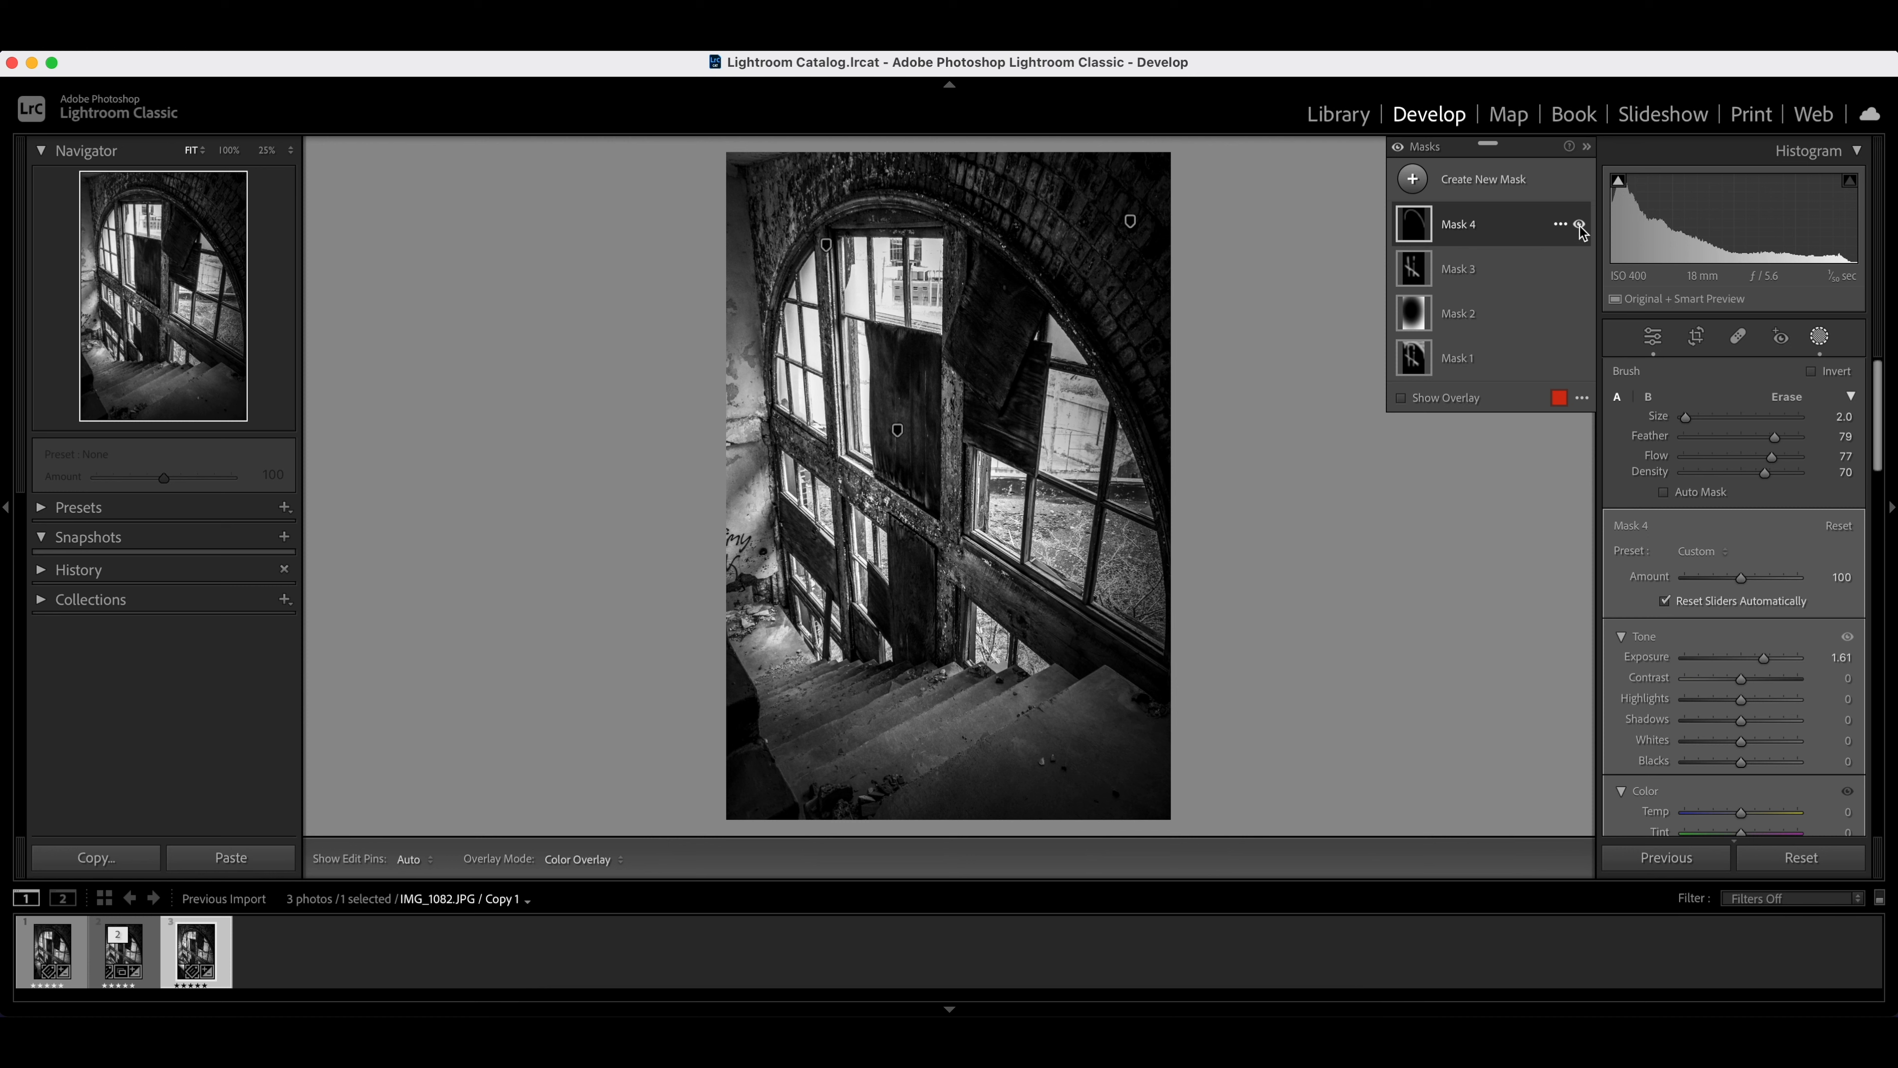
{"action": "left_click", "coordinate": [1580, 225]}
{"action": "left_click", "coordinate": [1580, 225]}
{"action": "left_click", "coordinate": [1581, 271]}
{"action": "left_click", "coordinate": [1579, 270]}
Step: Compare the before and after views of the virtual copy and of the first edited version, IMG_1082.JPG
{"action": "key", "text": "backslash"}
{"action": "key", "text": "backslash"}
{"action": "left_click", "coordinate": [153, 959]}
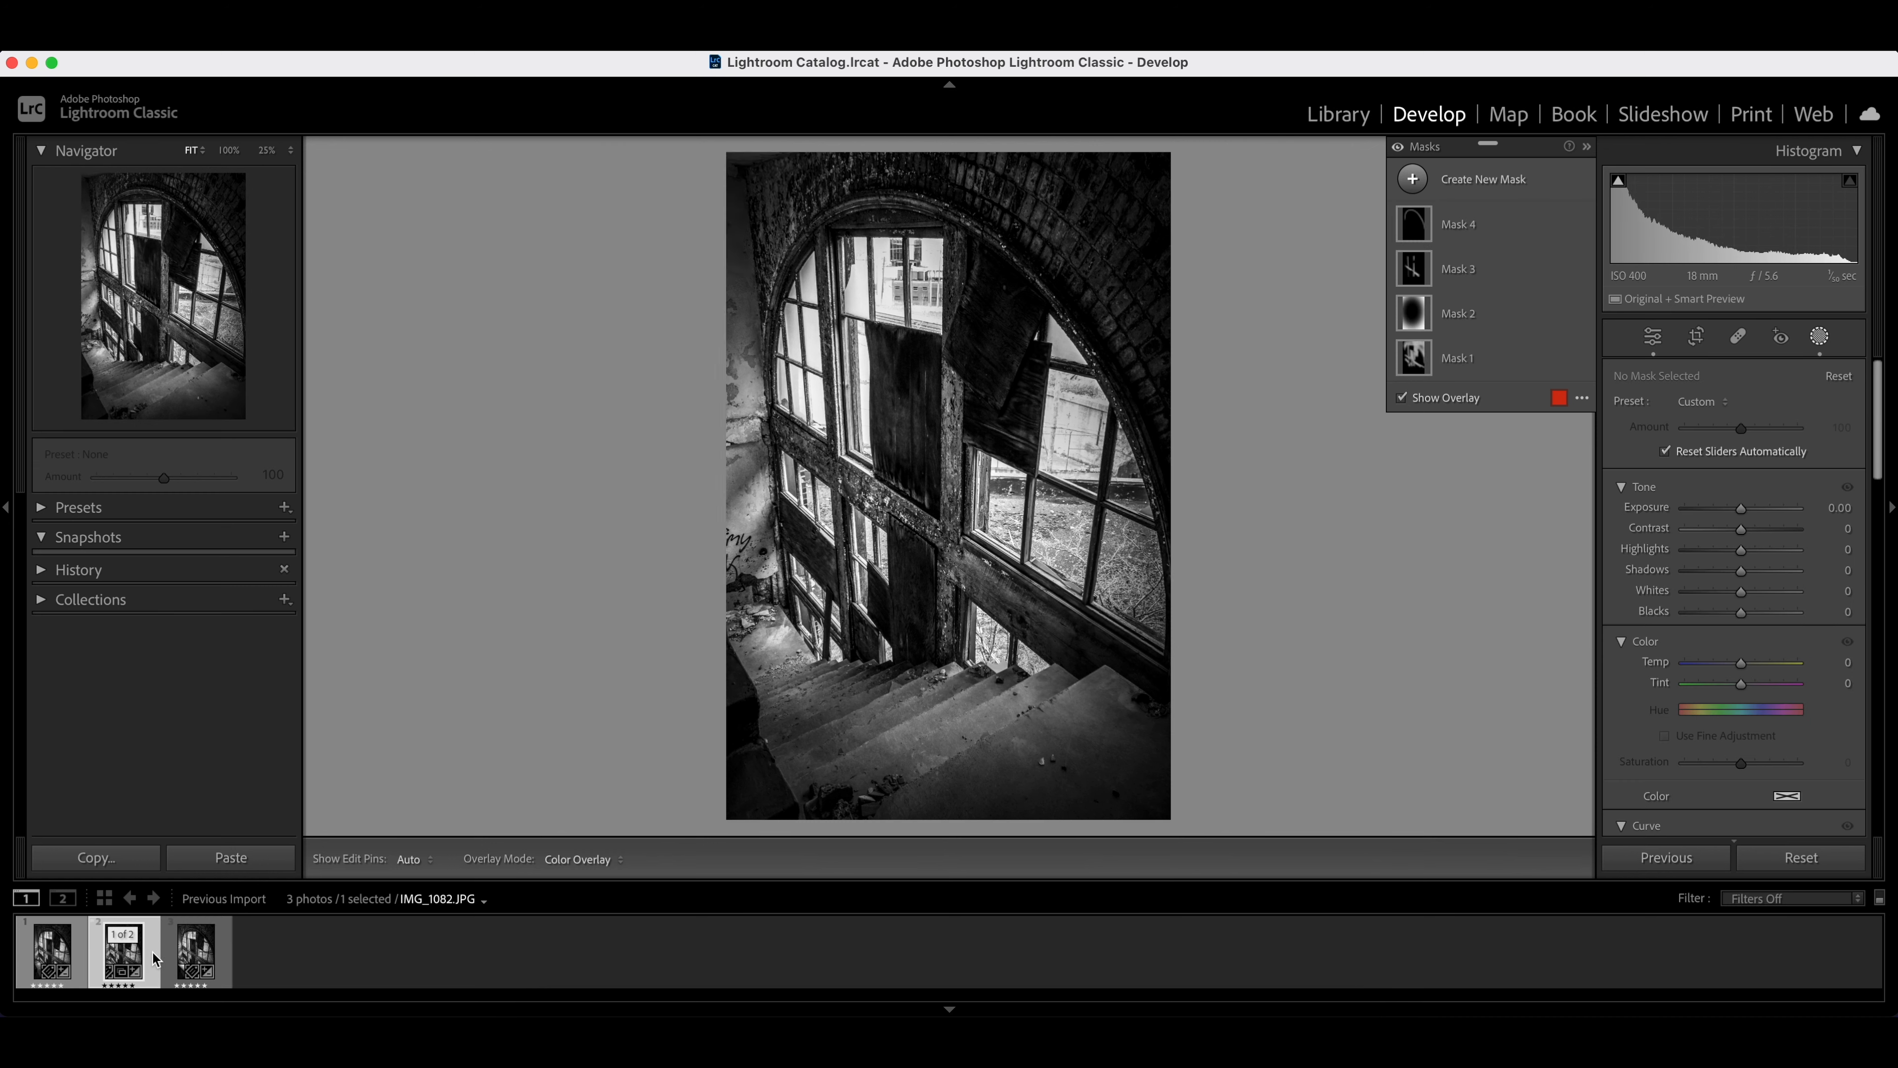
{"action": "key", "text": "backslash"}
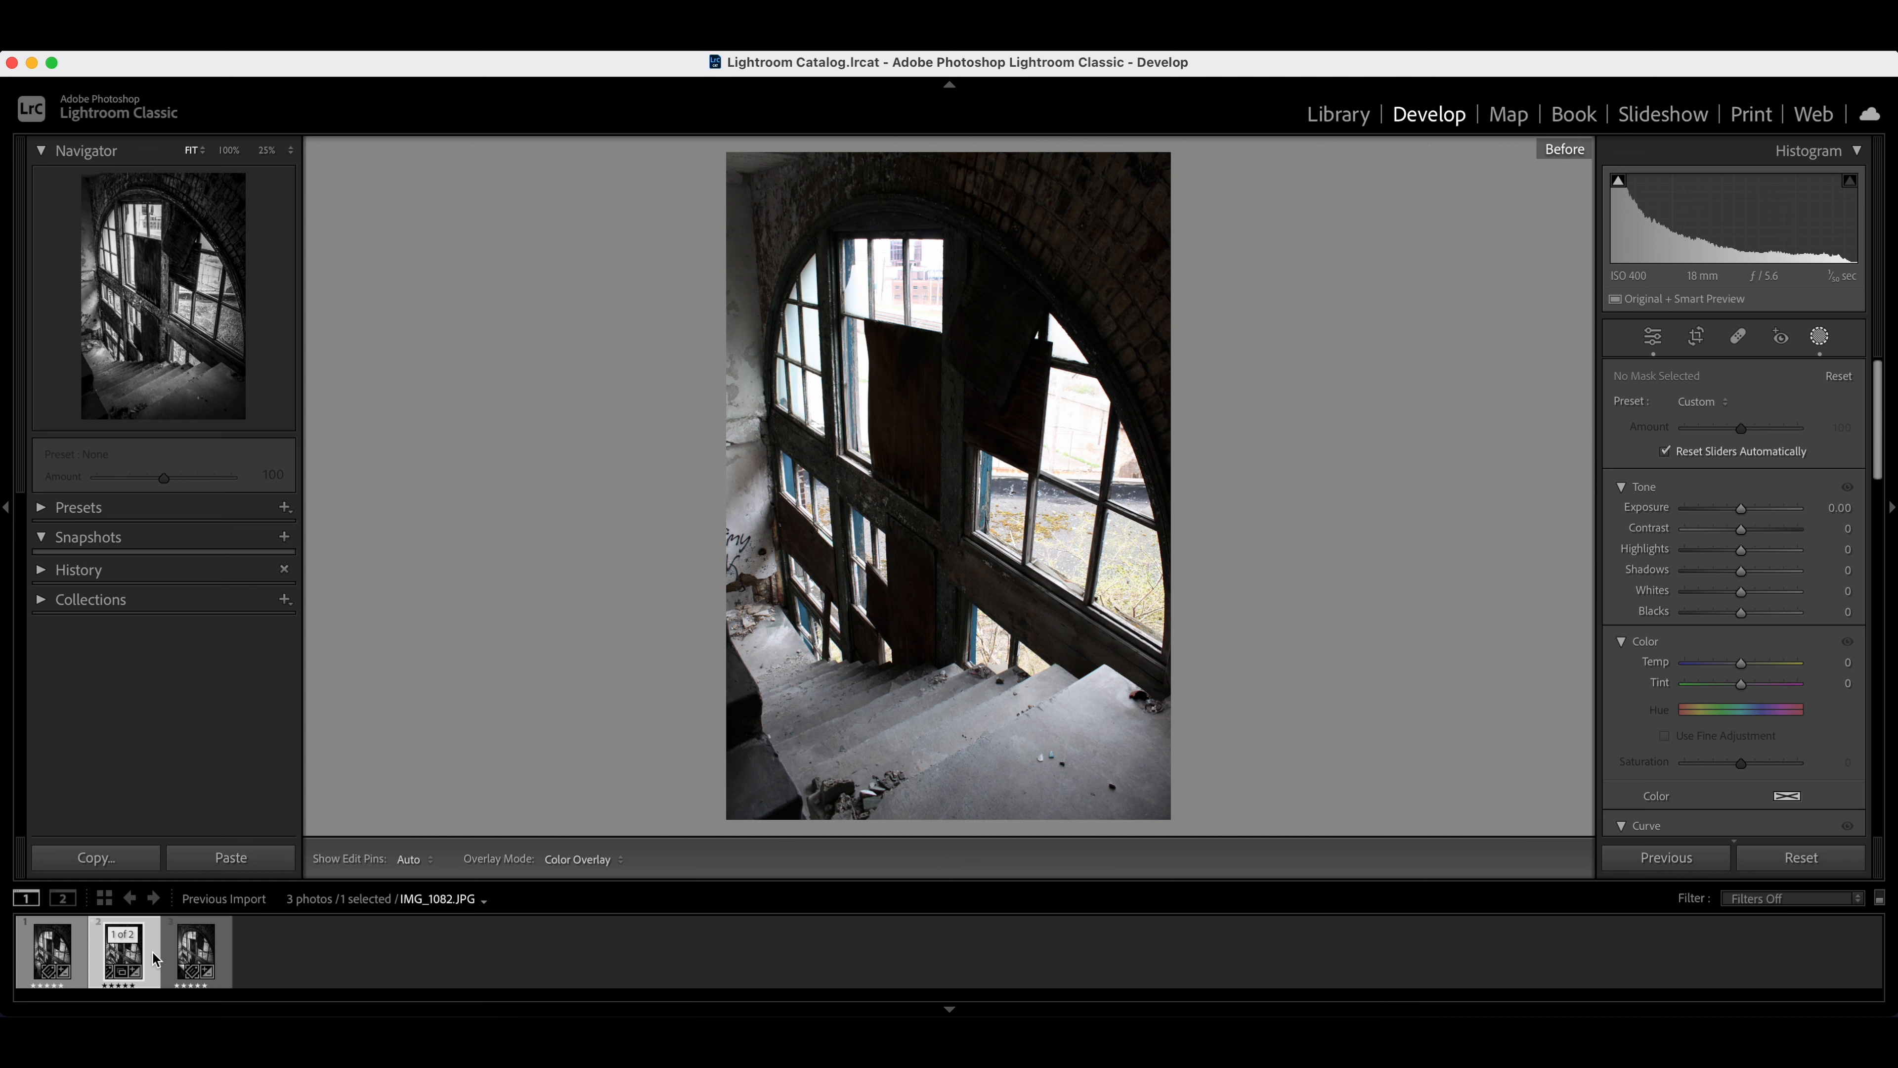
{"action": "key", "text": "backslash"}
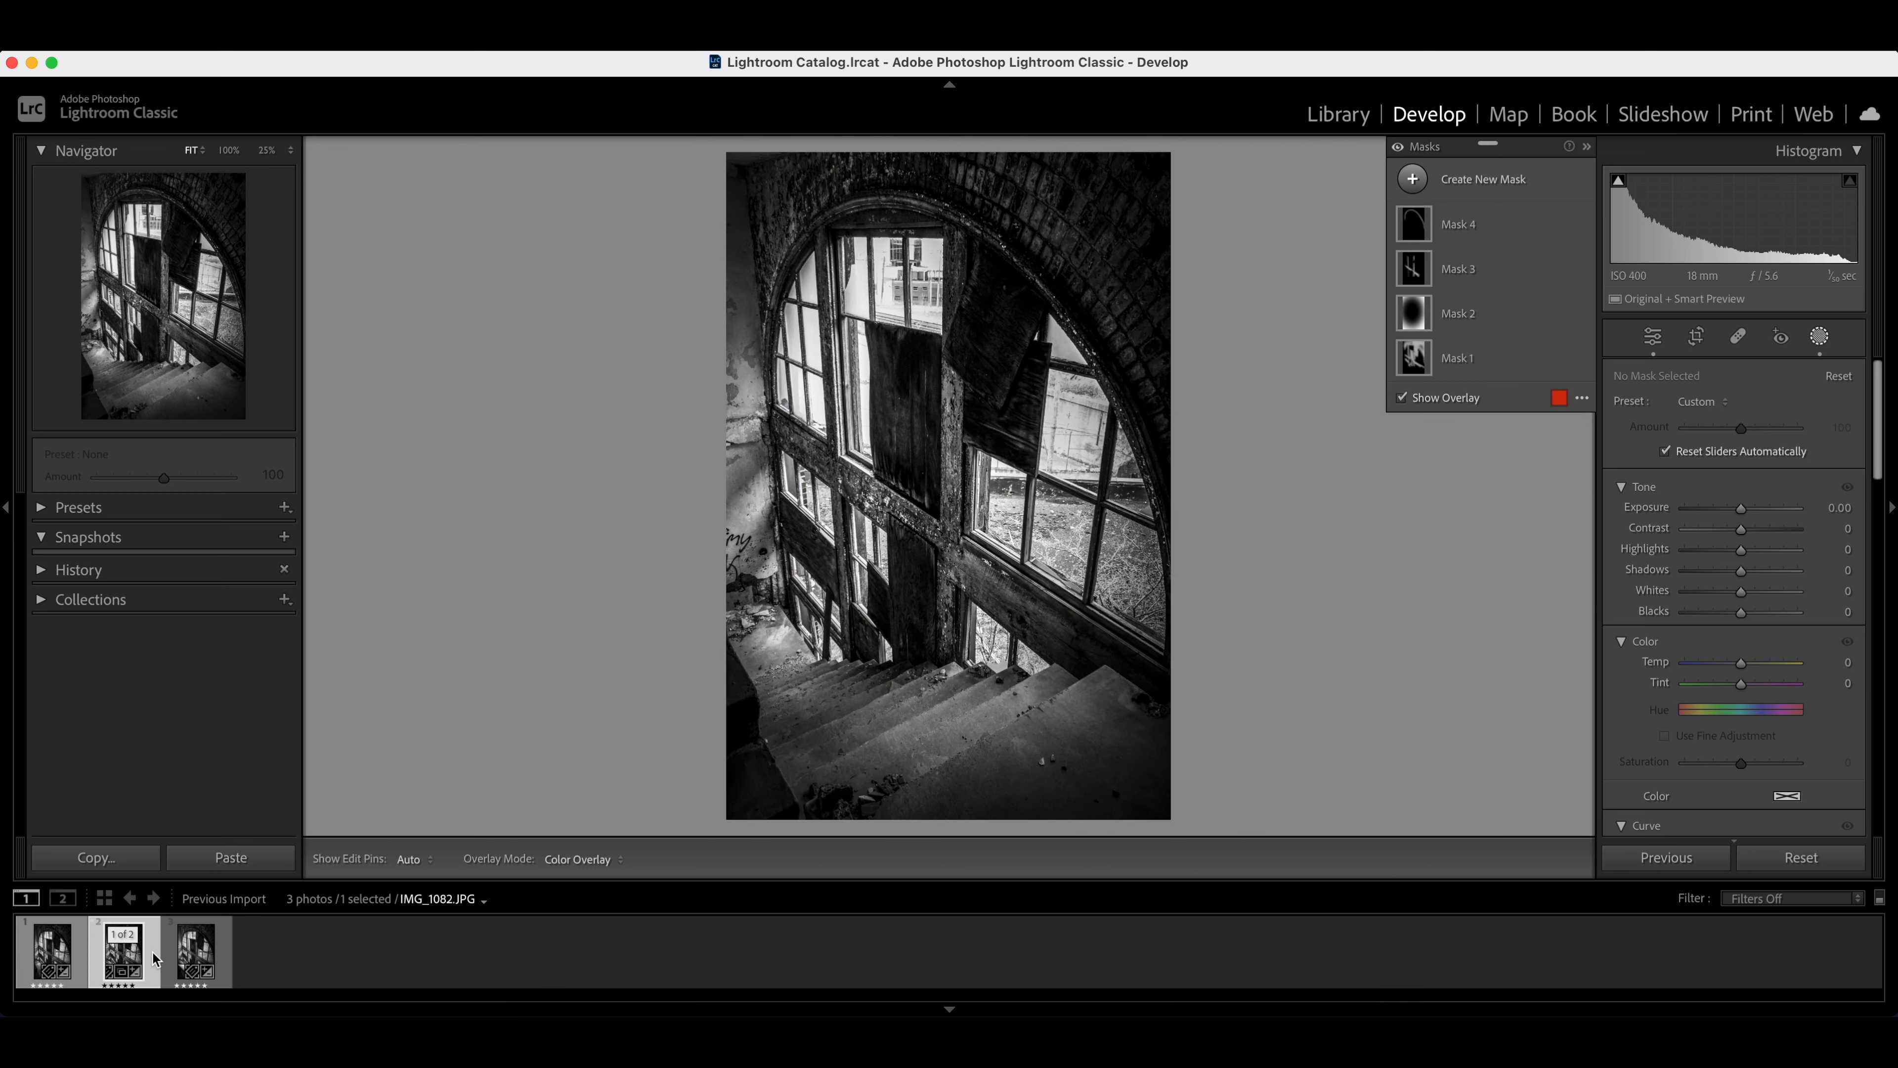